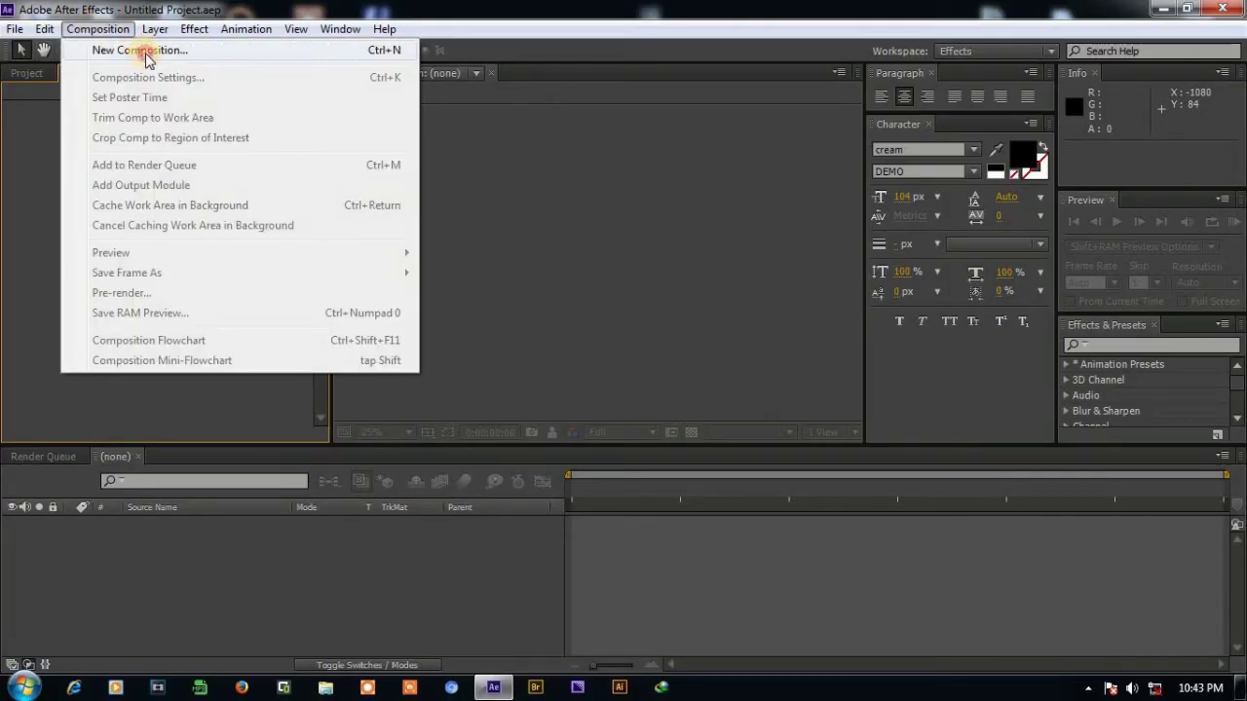
Create a 1920×1080, 29.97 fps, 13-second composition named 'Transition'.
click(145, 55)
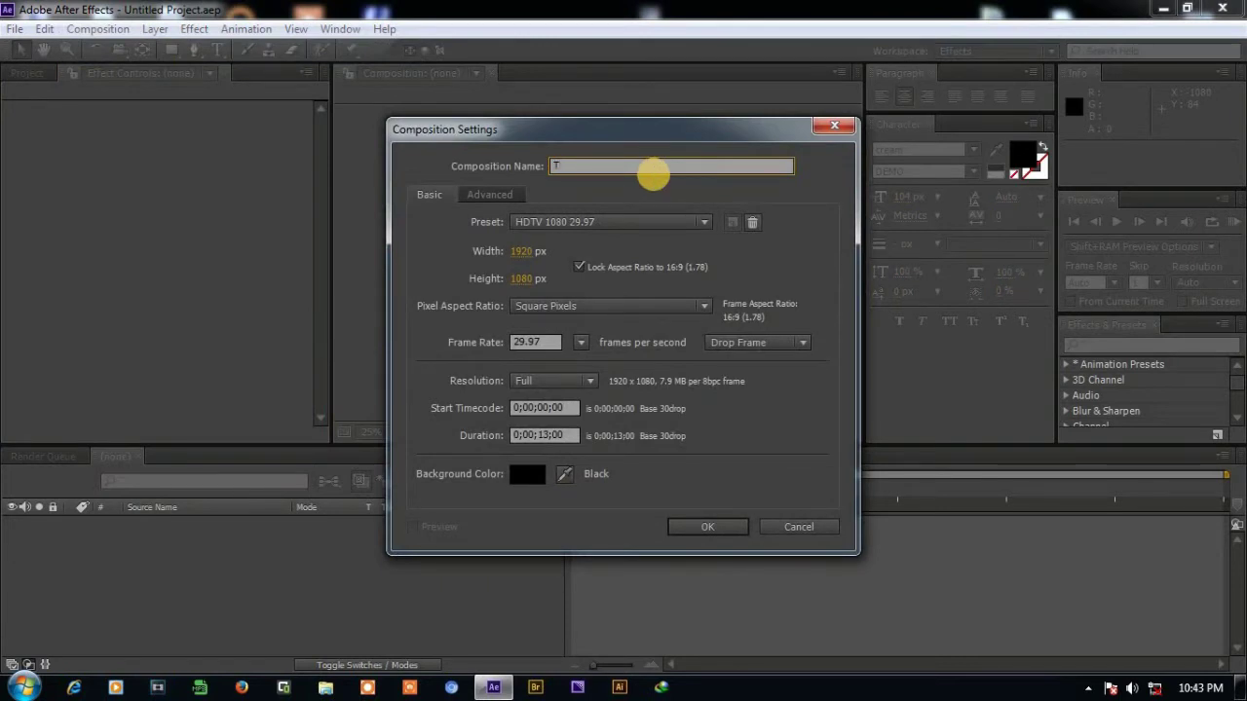
text(Transitio)
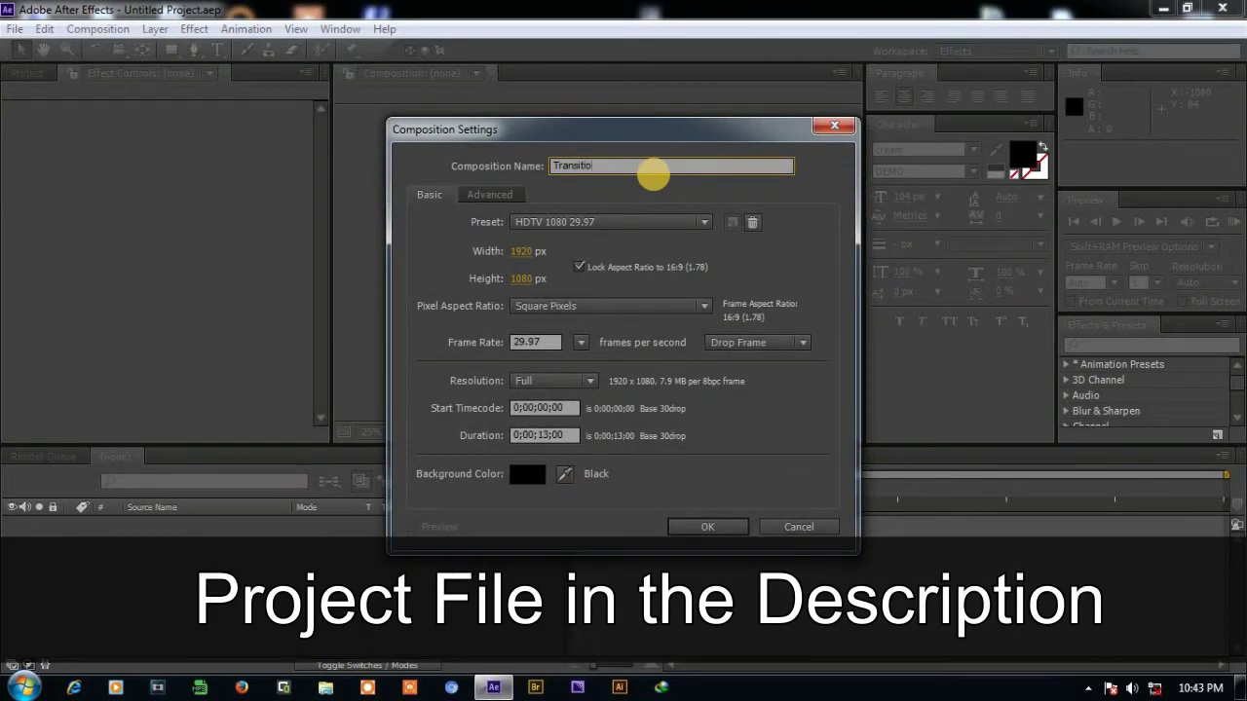
text(n)
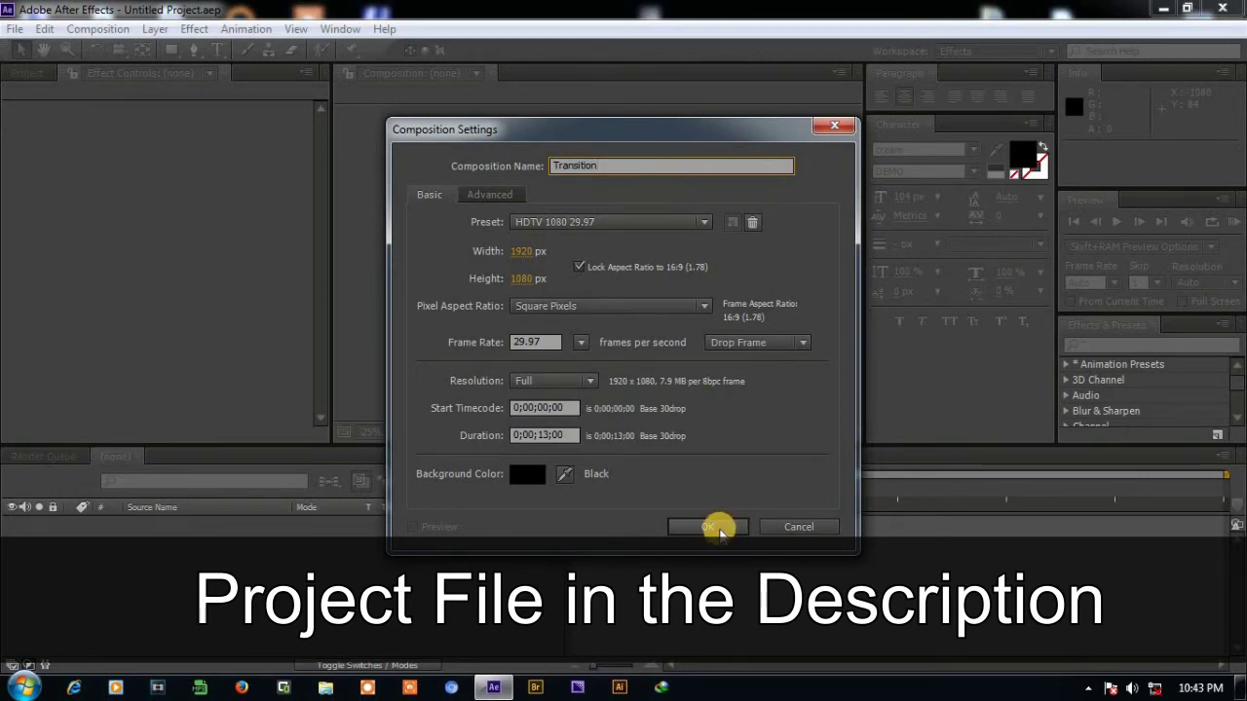
click(714, 526)
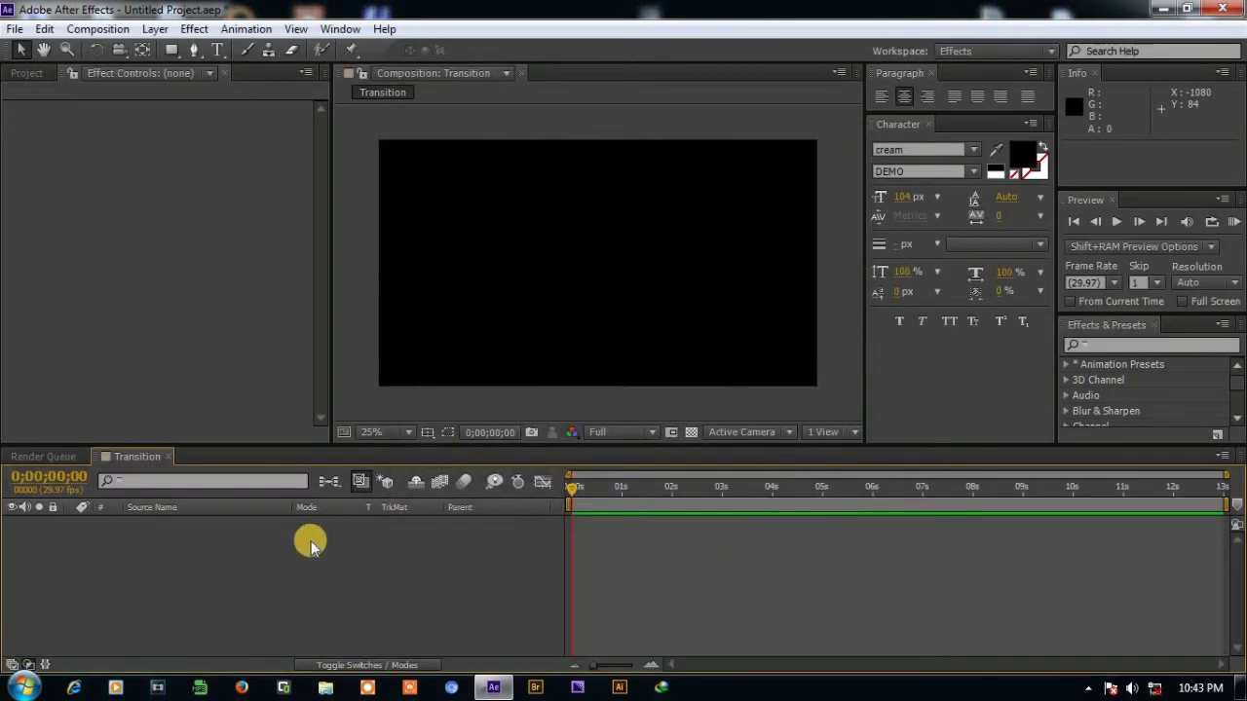
Start a new full-frame solid and choose cyan 06CDF1 as its colour.
right_click(270, 542)
mouse_move(361, 348)
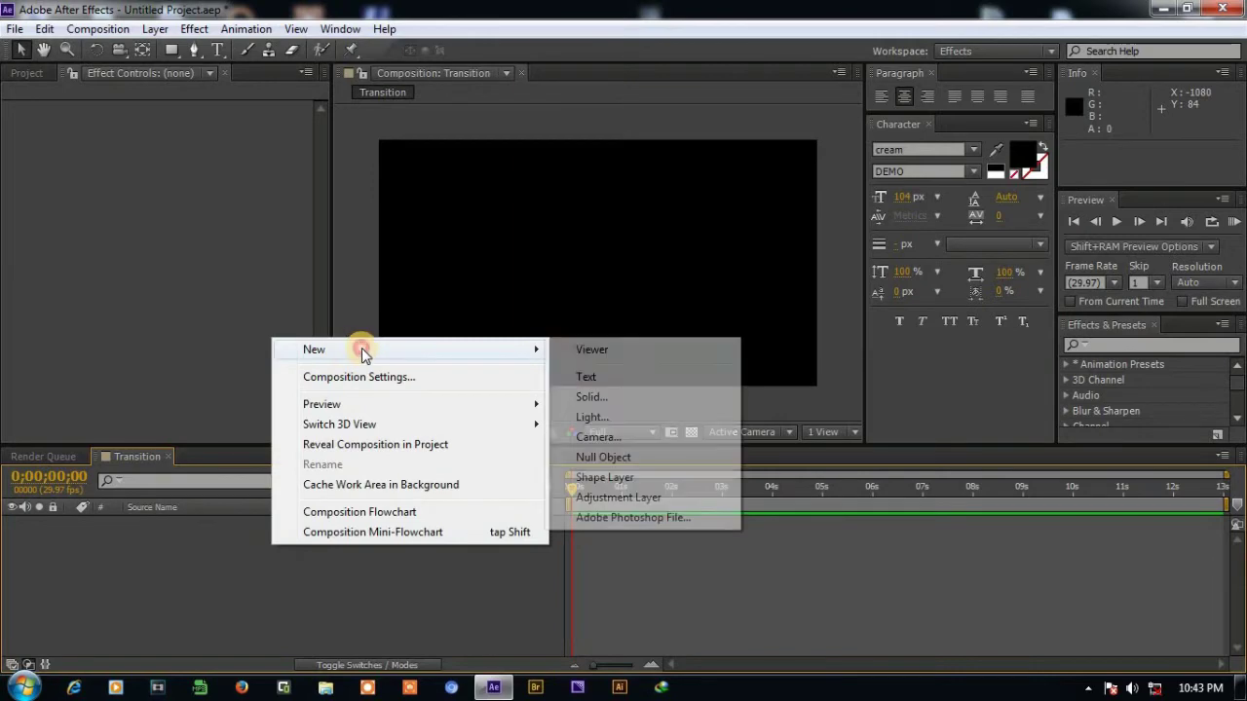
click(582, 394)
click(625, 463)
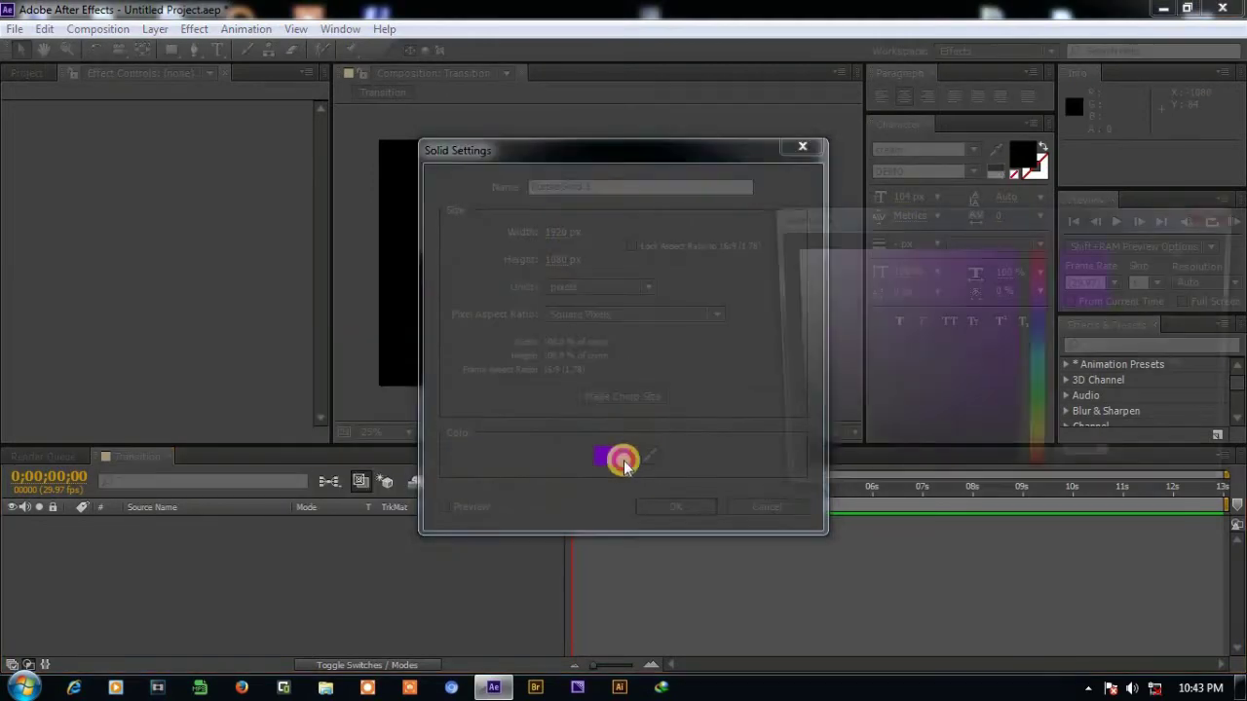
click(1045, 360)
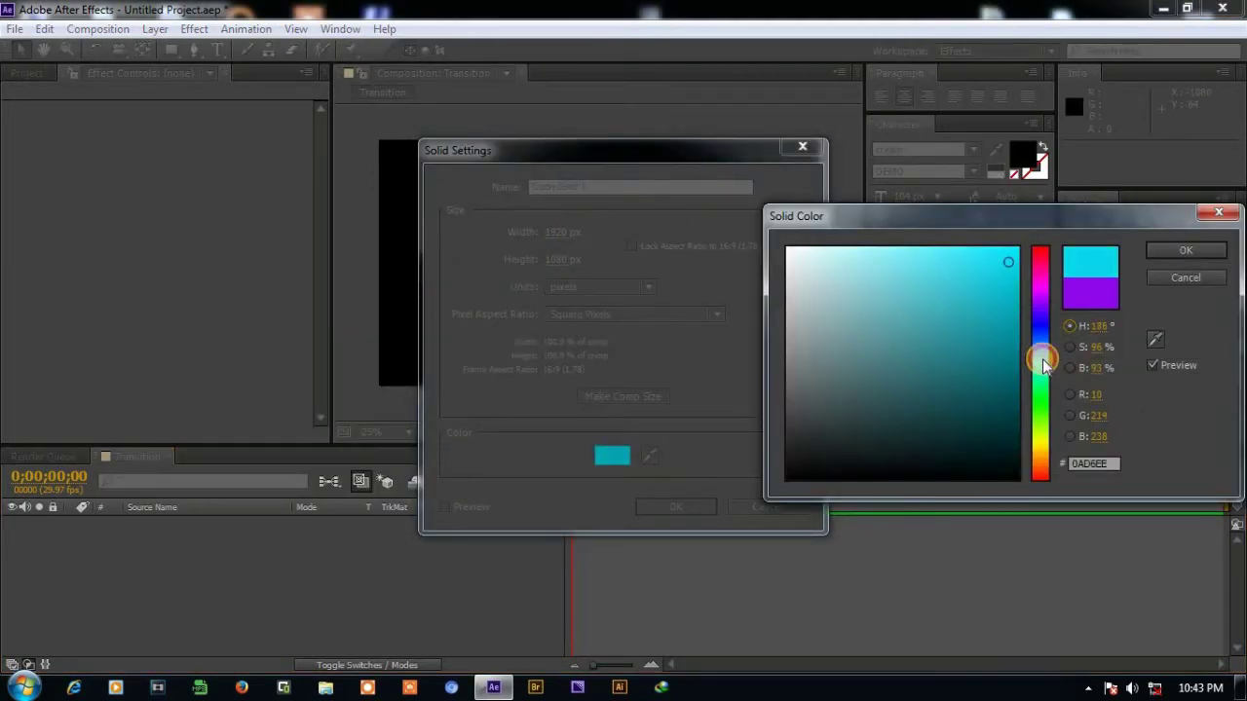
drag(1044, 361, 1045, 361)
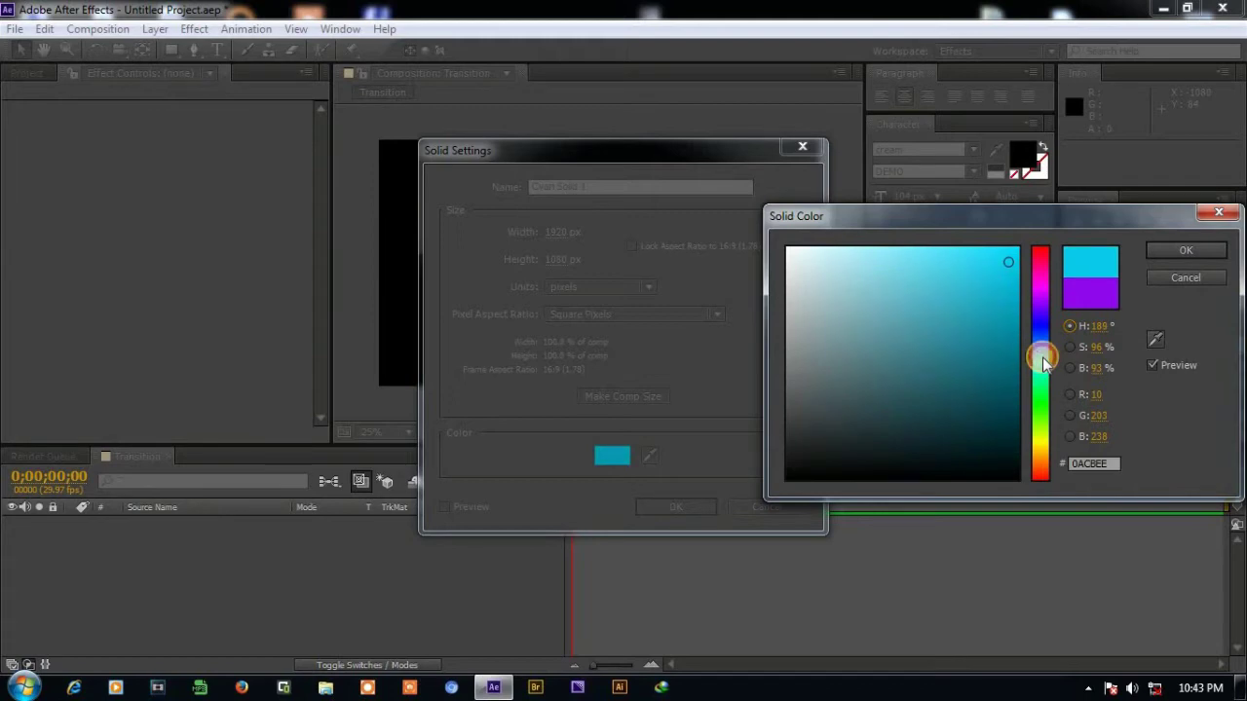
drag(1012, 263, 1013, 259)
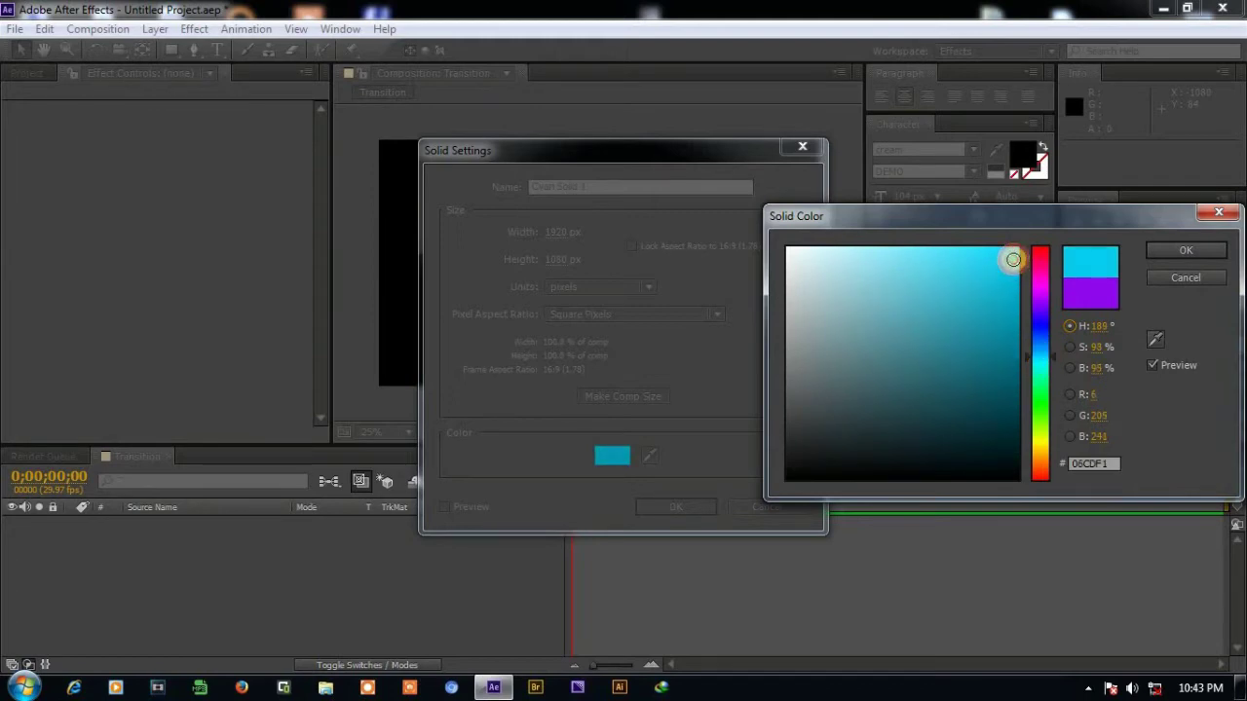
click(1185, 251)
Create the cyan solid and move its anchor point to the bottom-left corner.
click(698, 506)
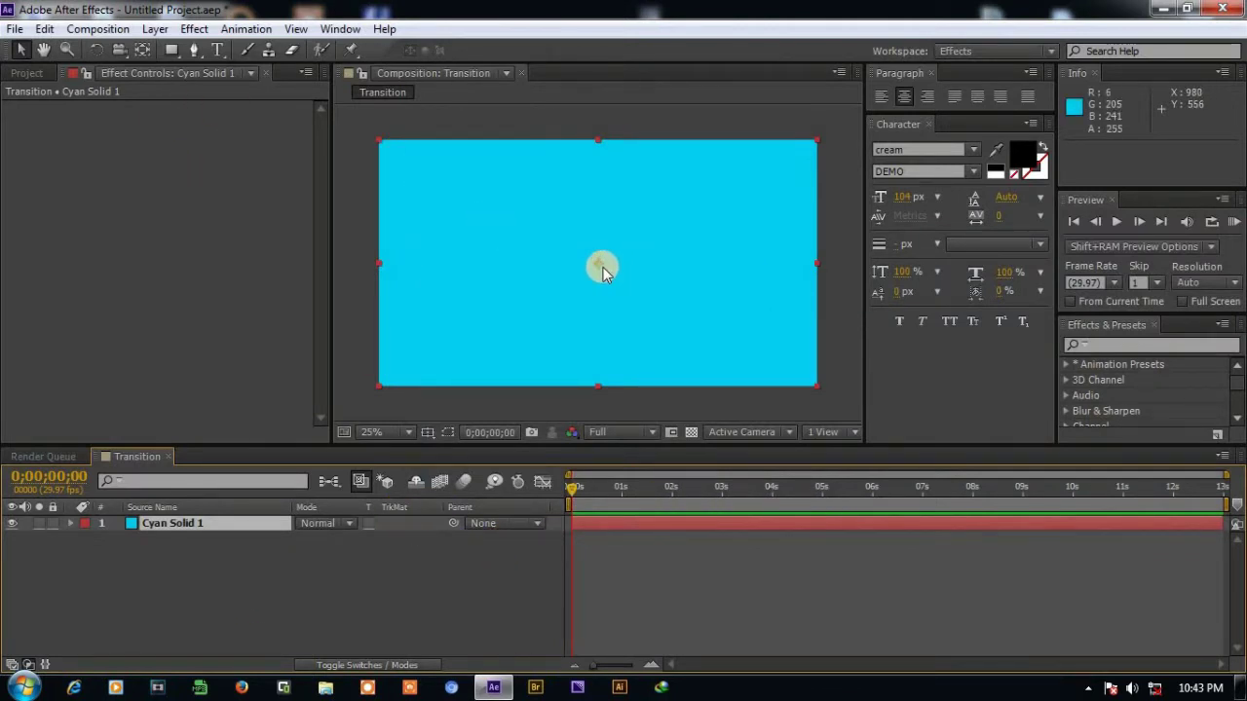
key(y)
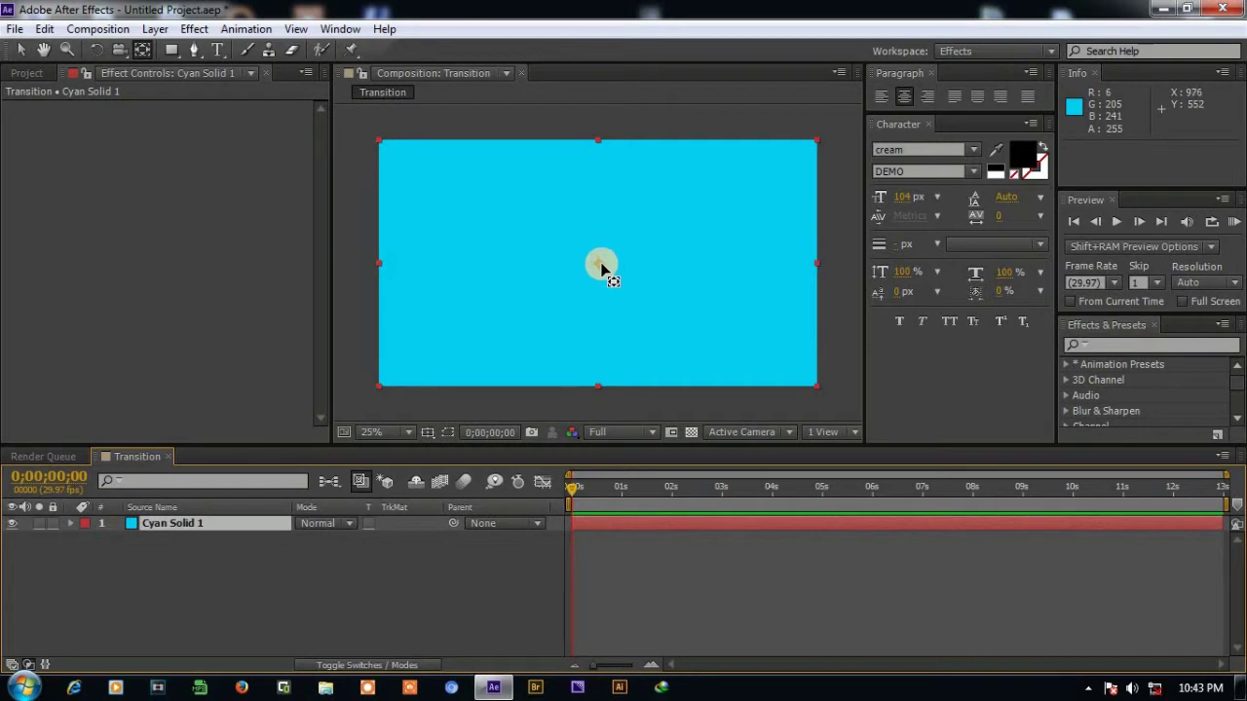
drag(600, 265, 378, 392)
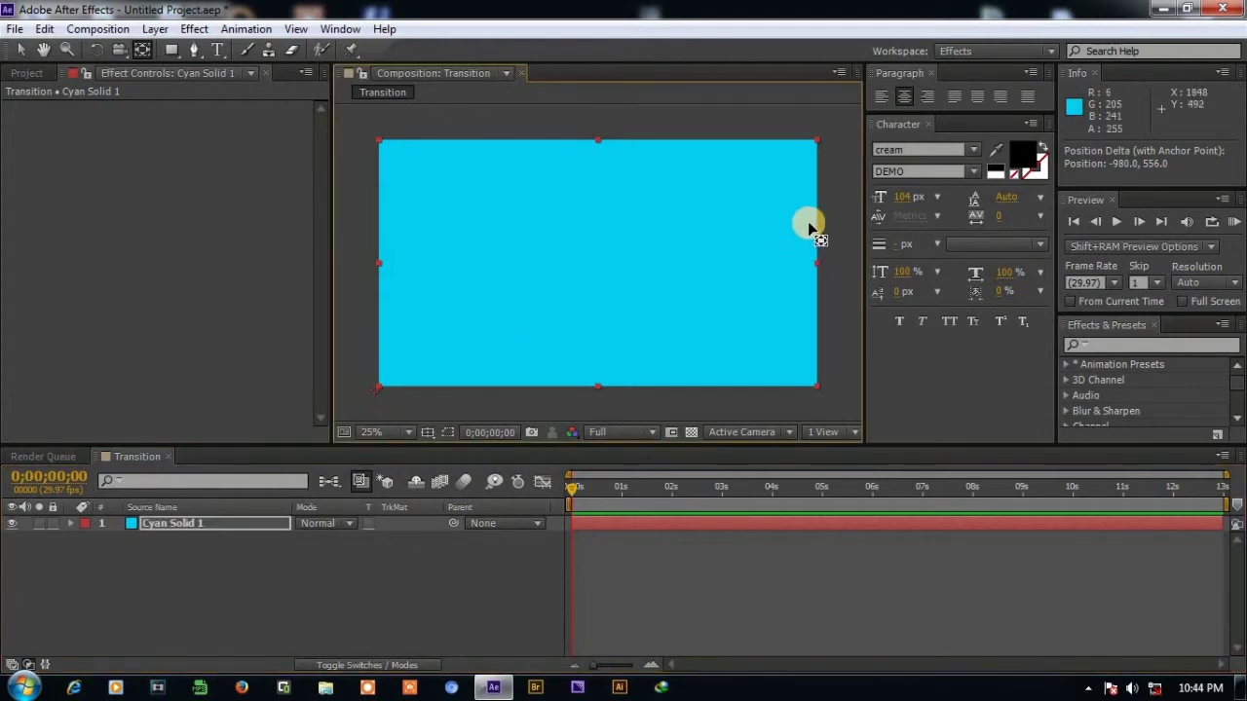
Add a new full-frame solid coloured turquoise-green.
right_click(322, 577)
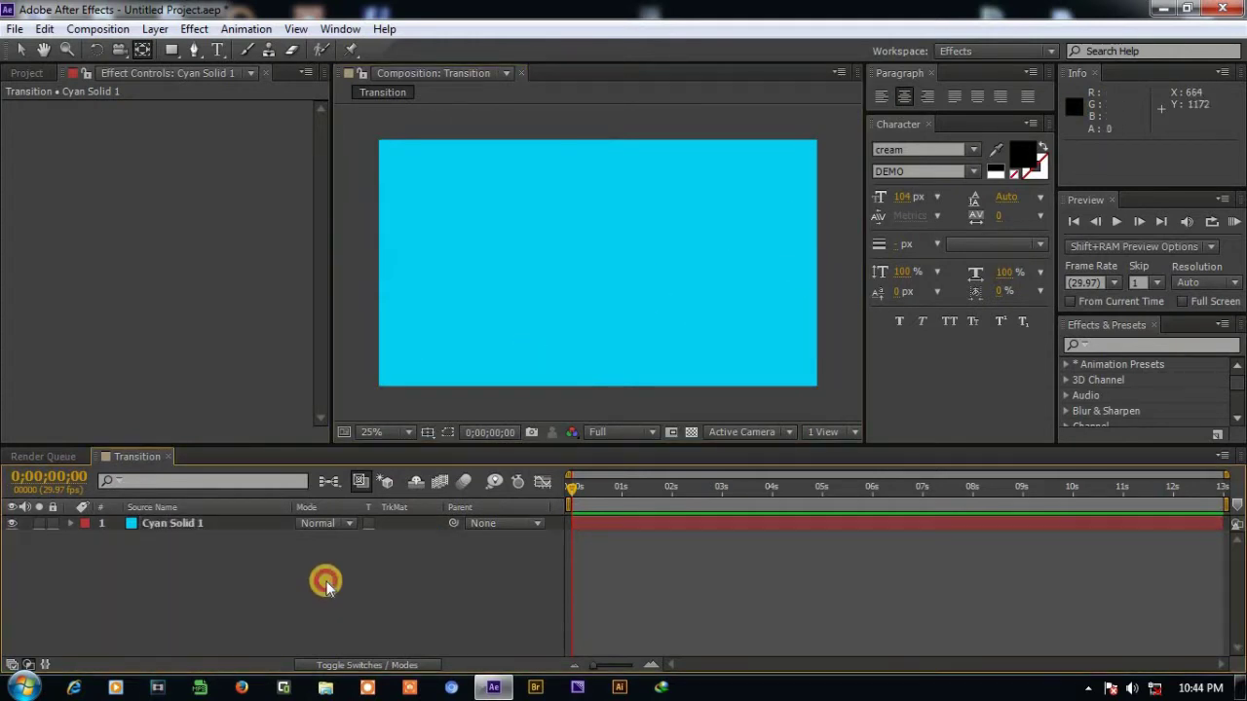
mouse_move(405, 385)
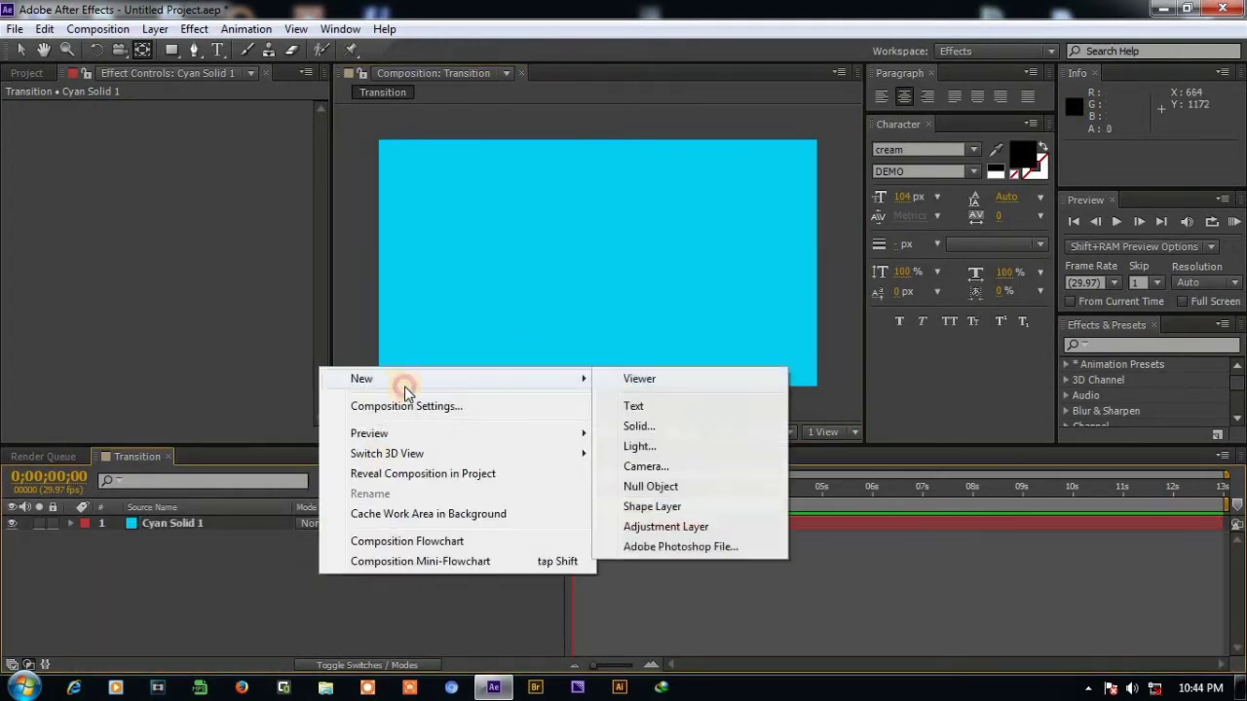
click(659, 426)
click(619, 456)
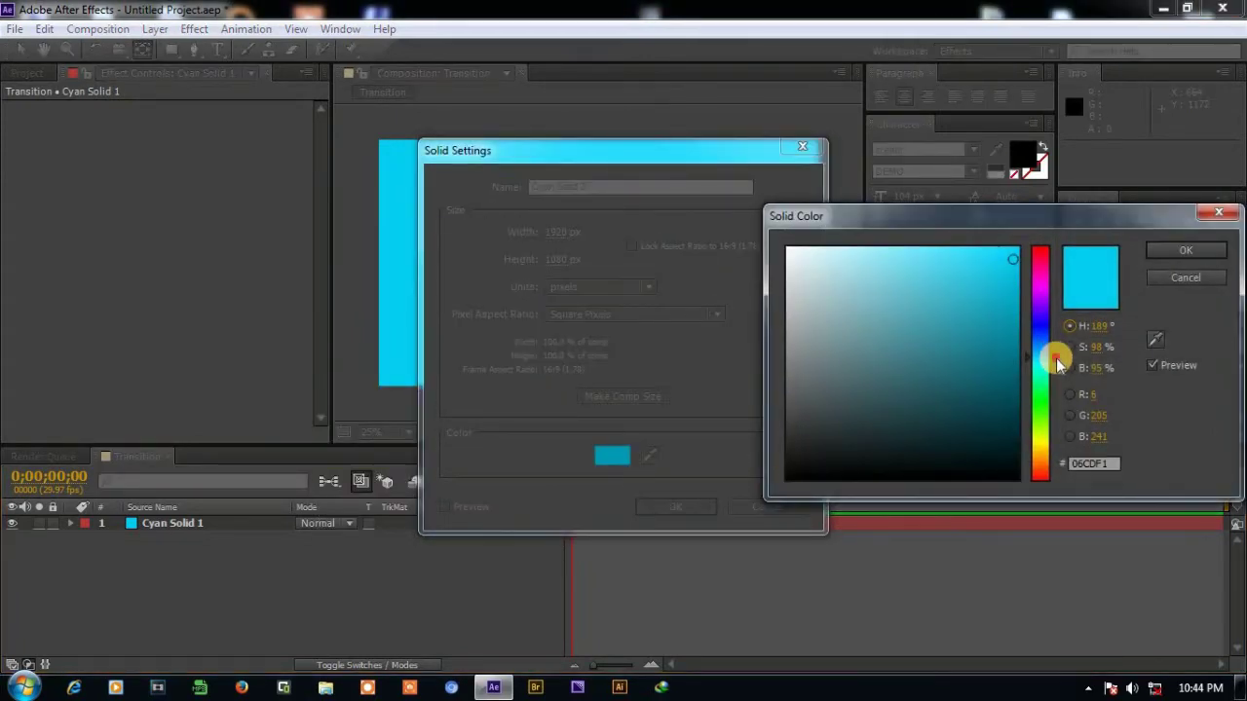
drag(1051, 359, 1055, 387)
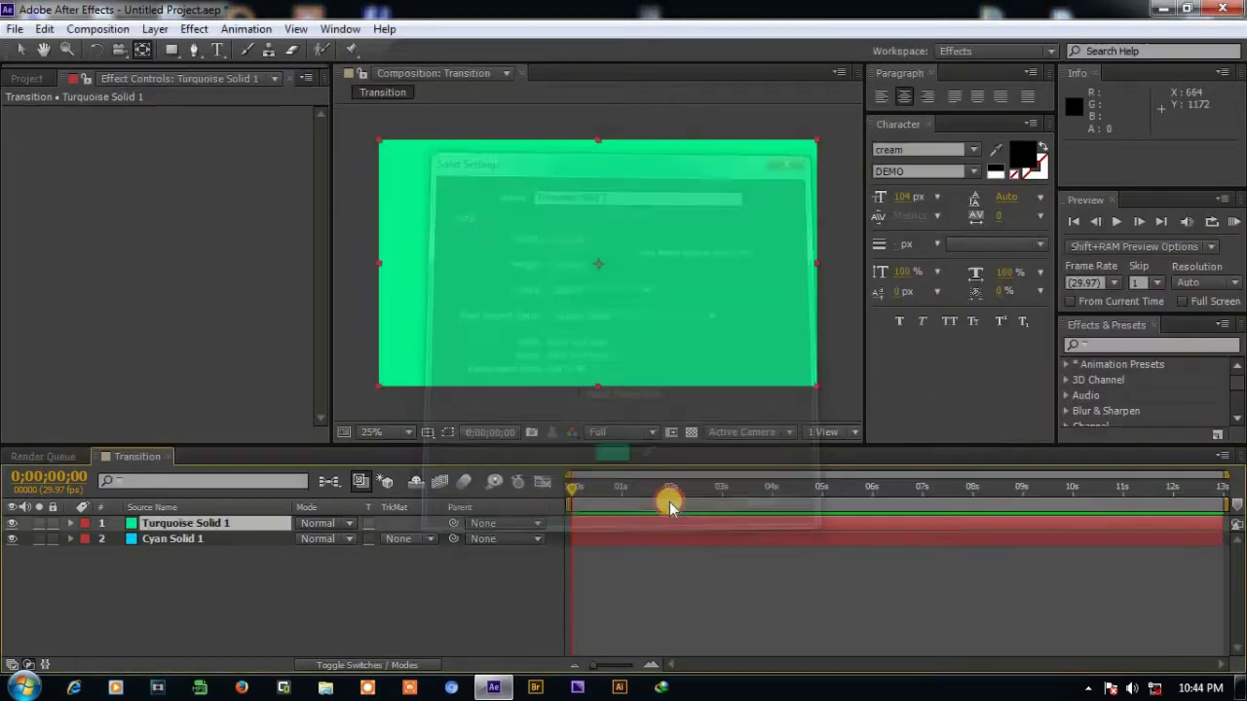
Add magenta and orange solids, then select Orange Solid 1.
right_click(423, 354)
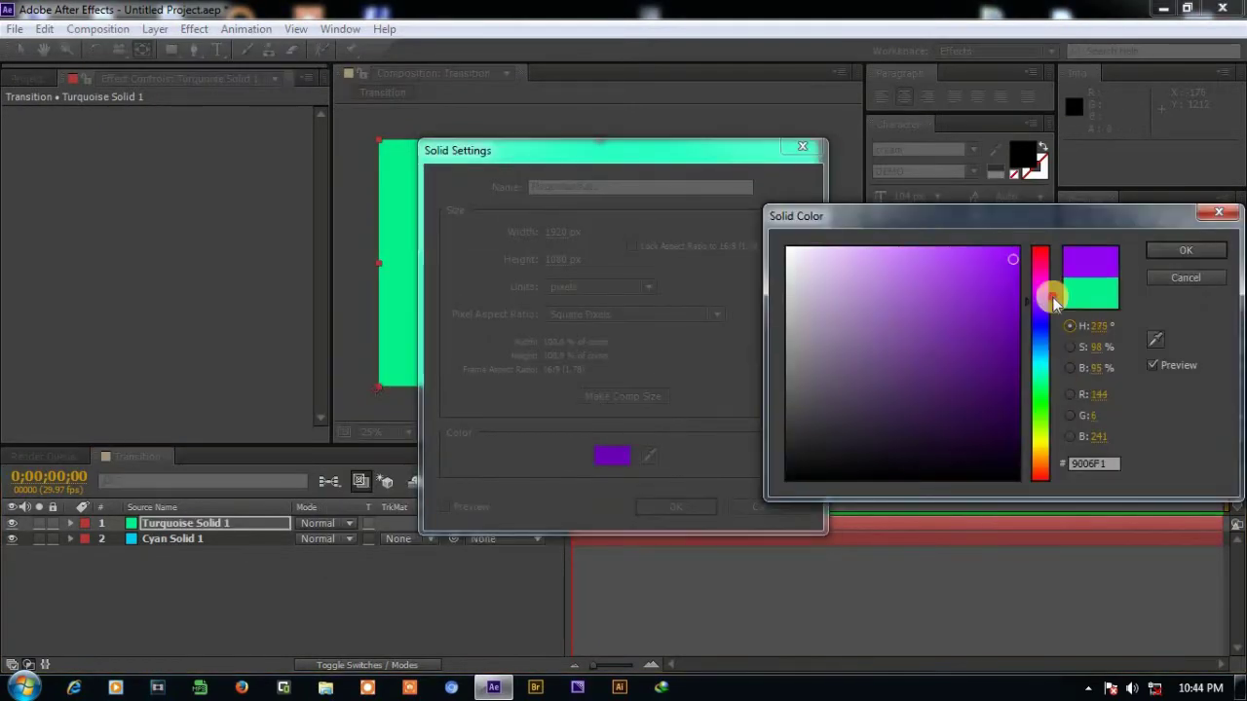
drag(1054, 302, 1052, 270)
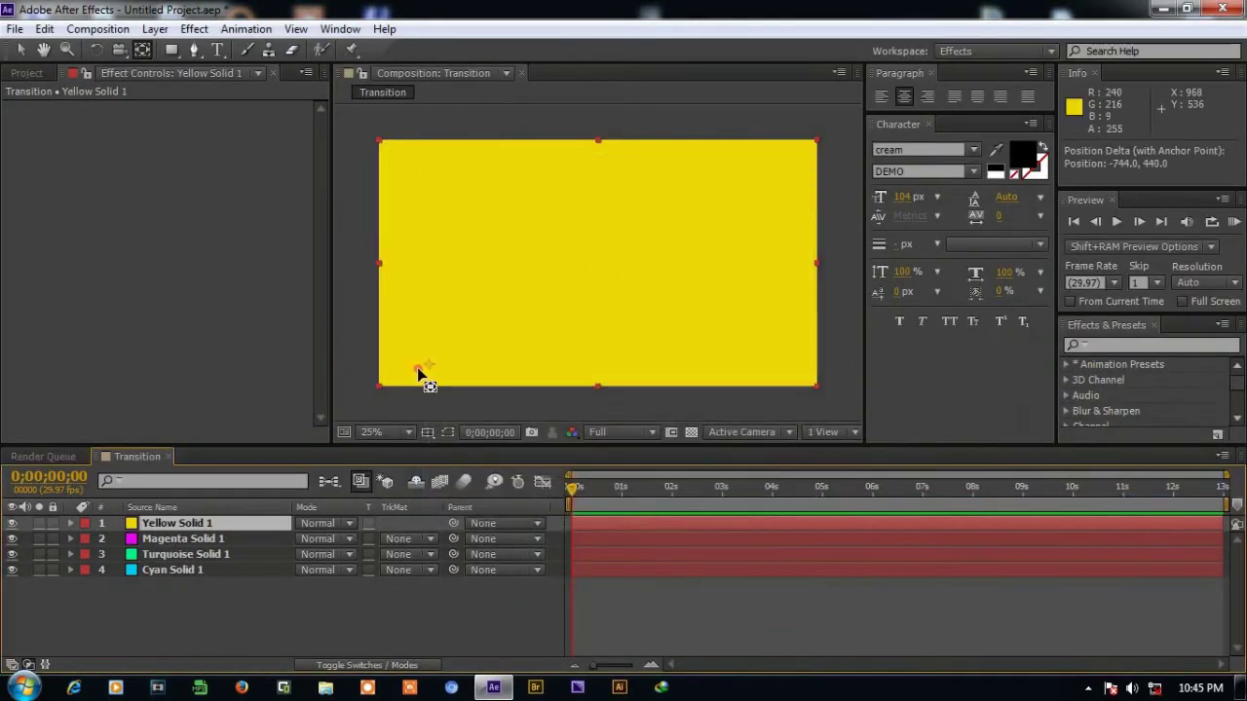
right_click(464, 402)
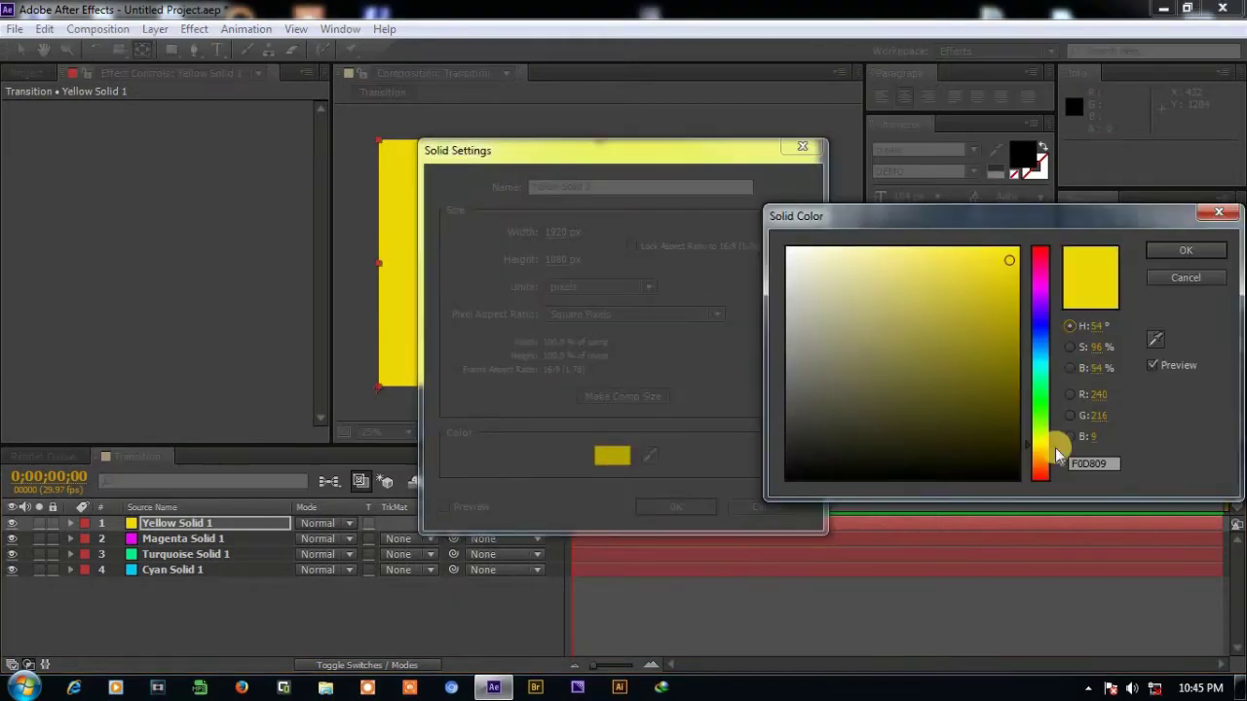
drag(1058, 454, 1055, 467)
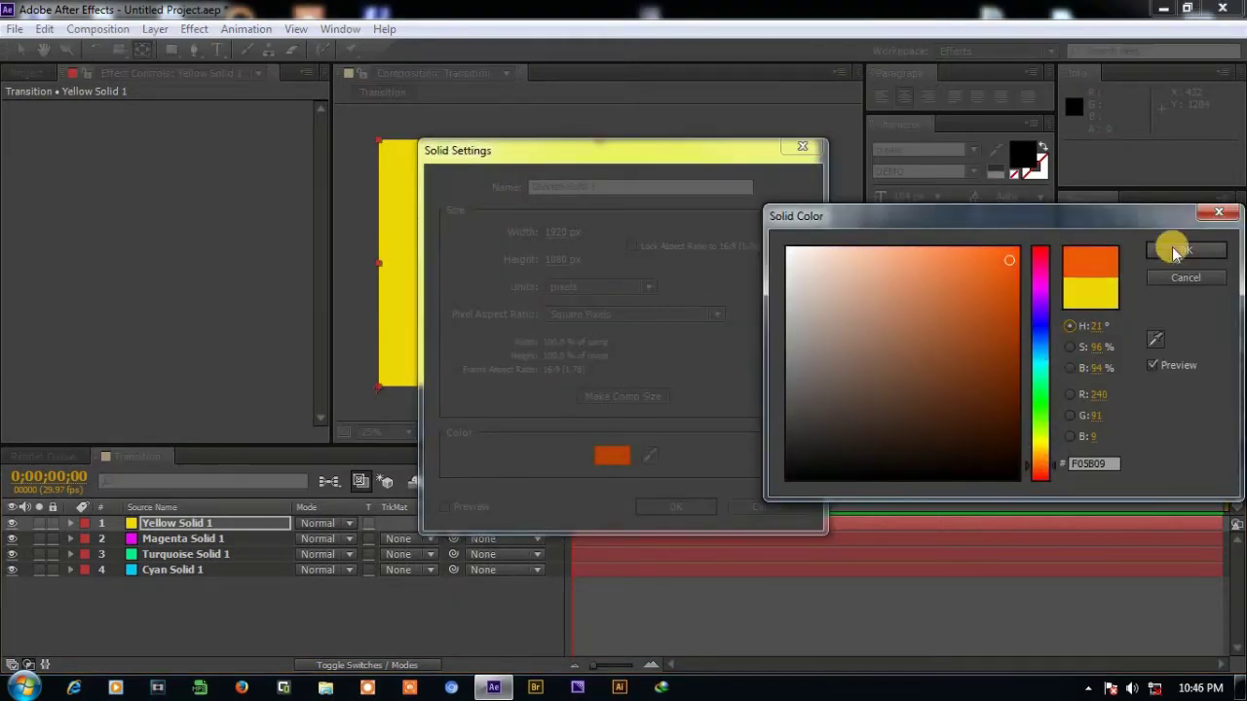
click(1174, 249)
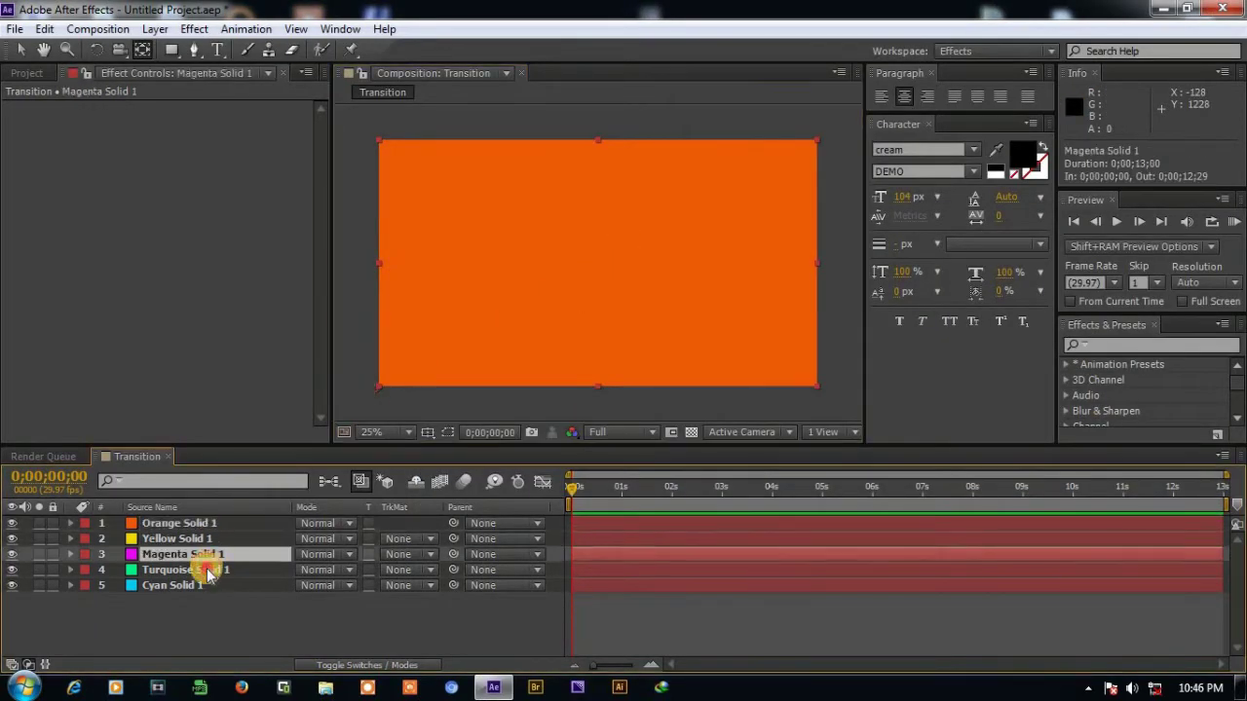
click(249, 636)
click(145, 521)
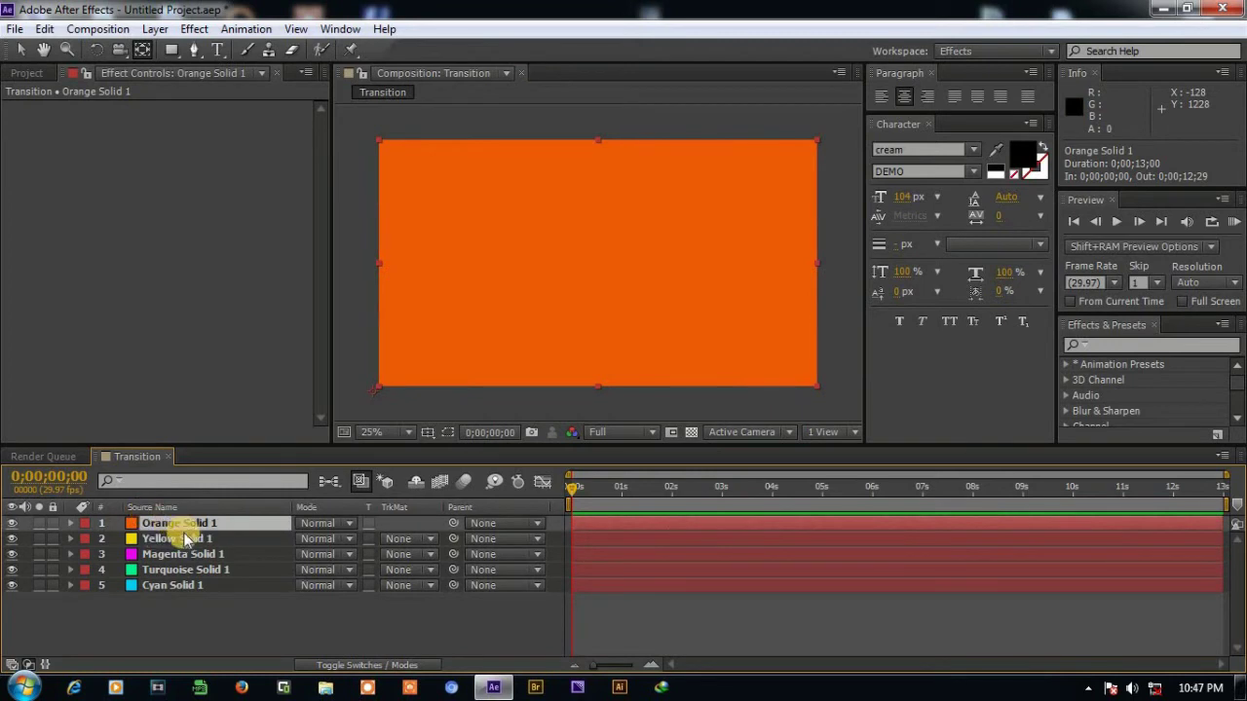
Scale Orange Solid 1 to 250% and nudge it slightly into place.
key(s)
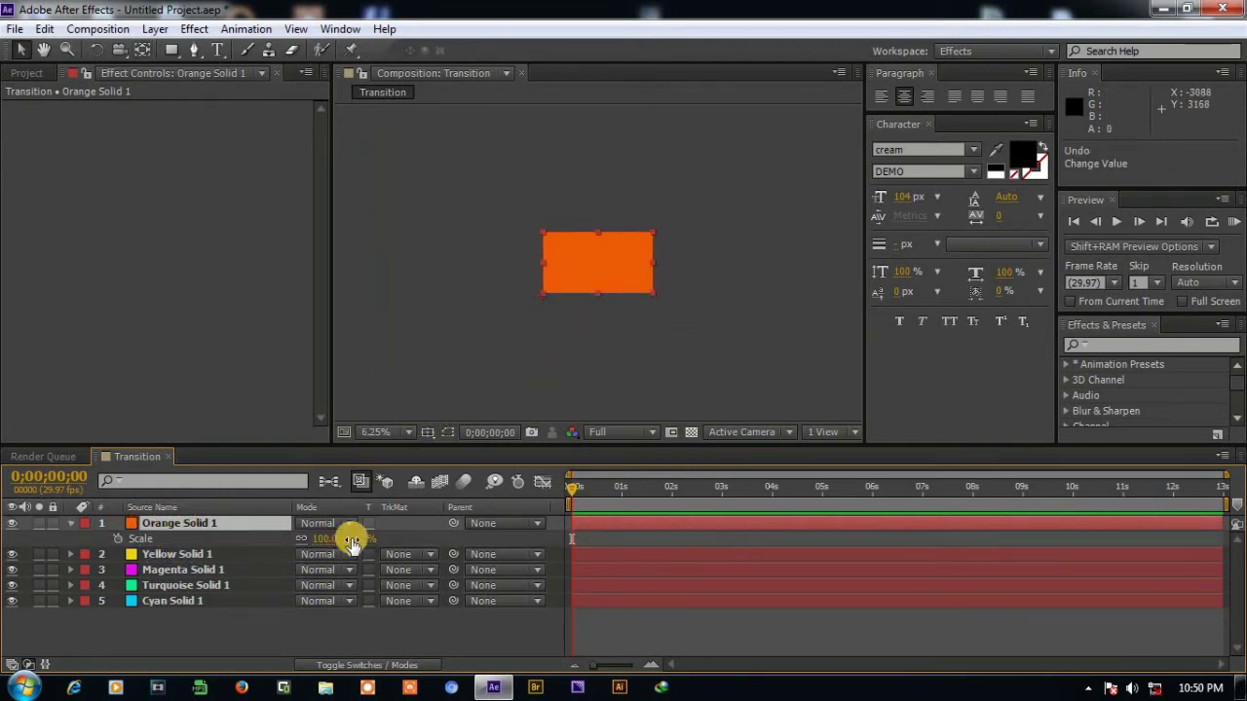
click(363, 539)
text(250)
key(Return)
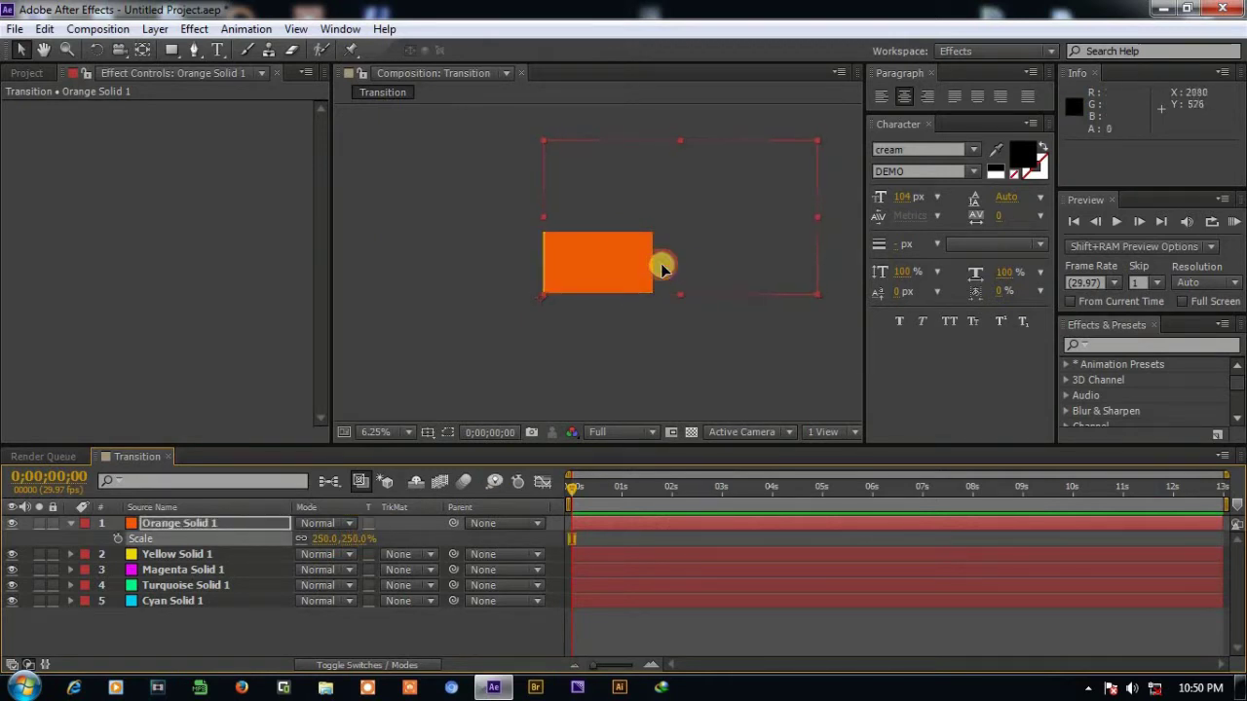
drag(662, 268, 659, 269)
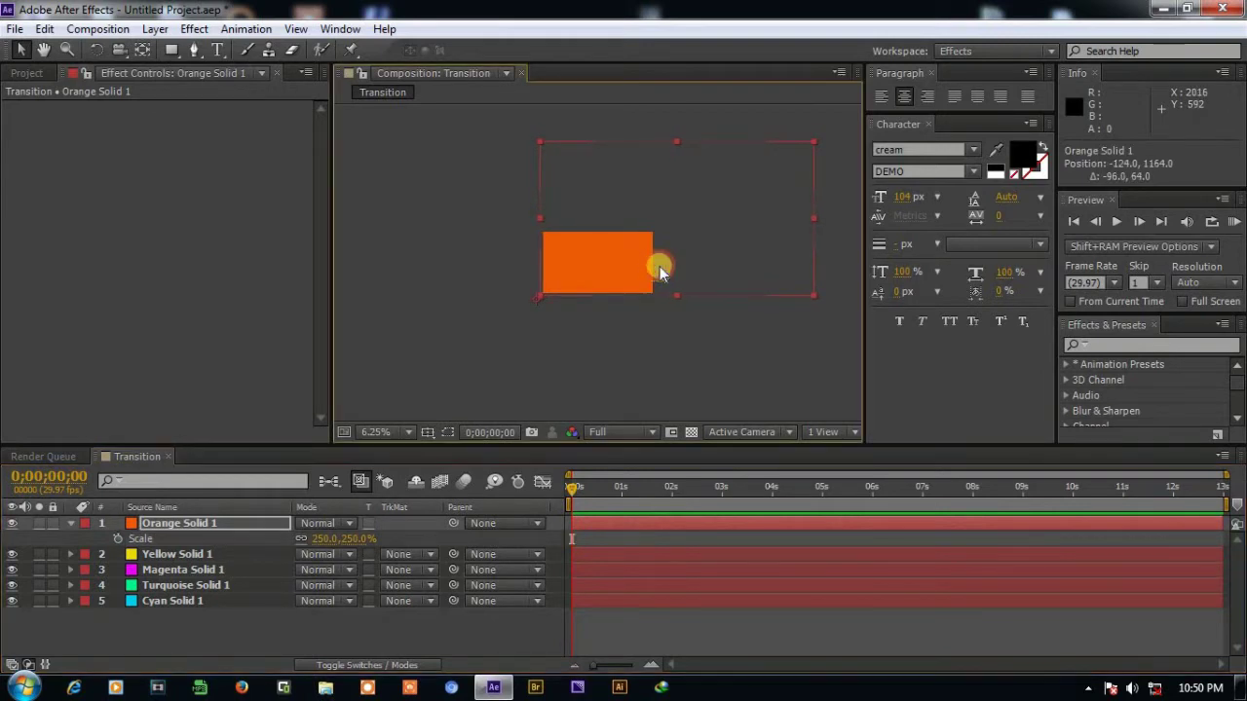
click(565, 383)
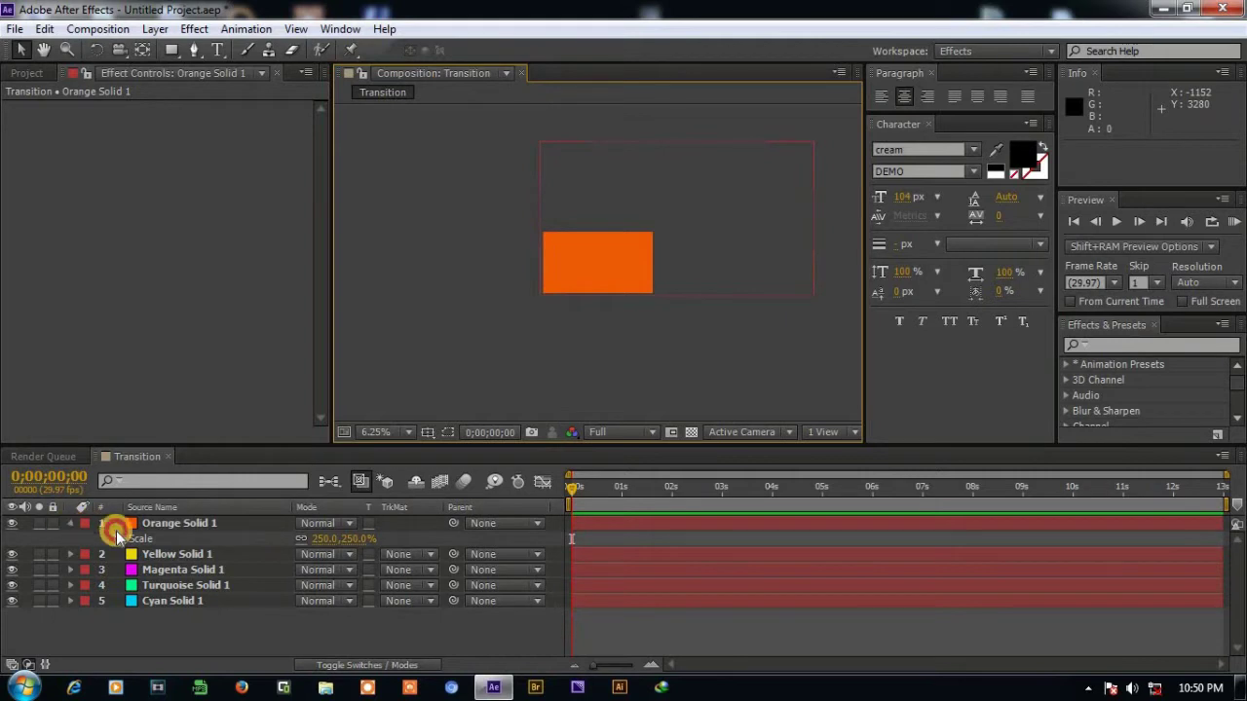
click(115, 535)
Set Yellow Solid 1's Scale to 250%.
click(84, 538)
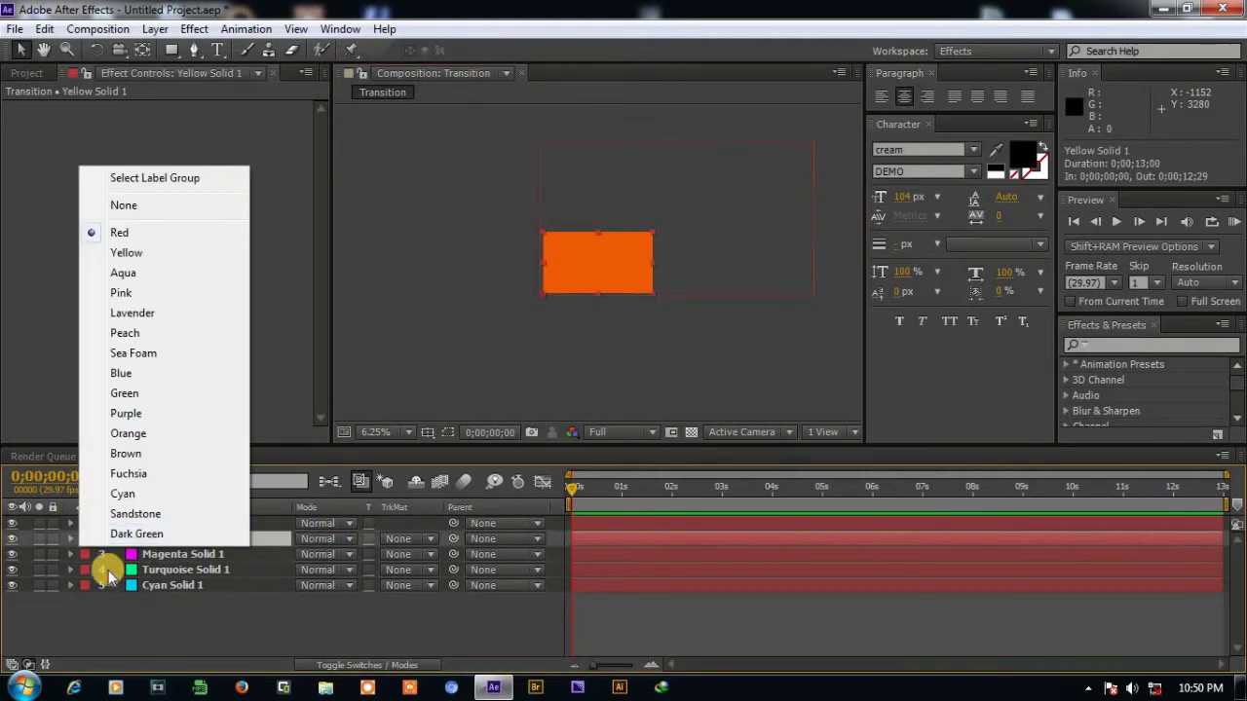
click(108, 570)
click(150, 538)
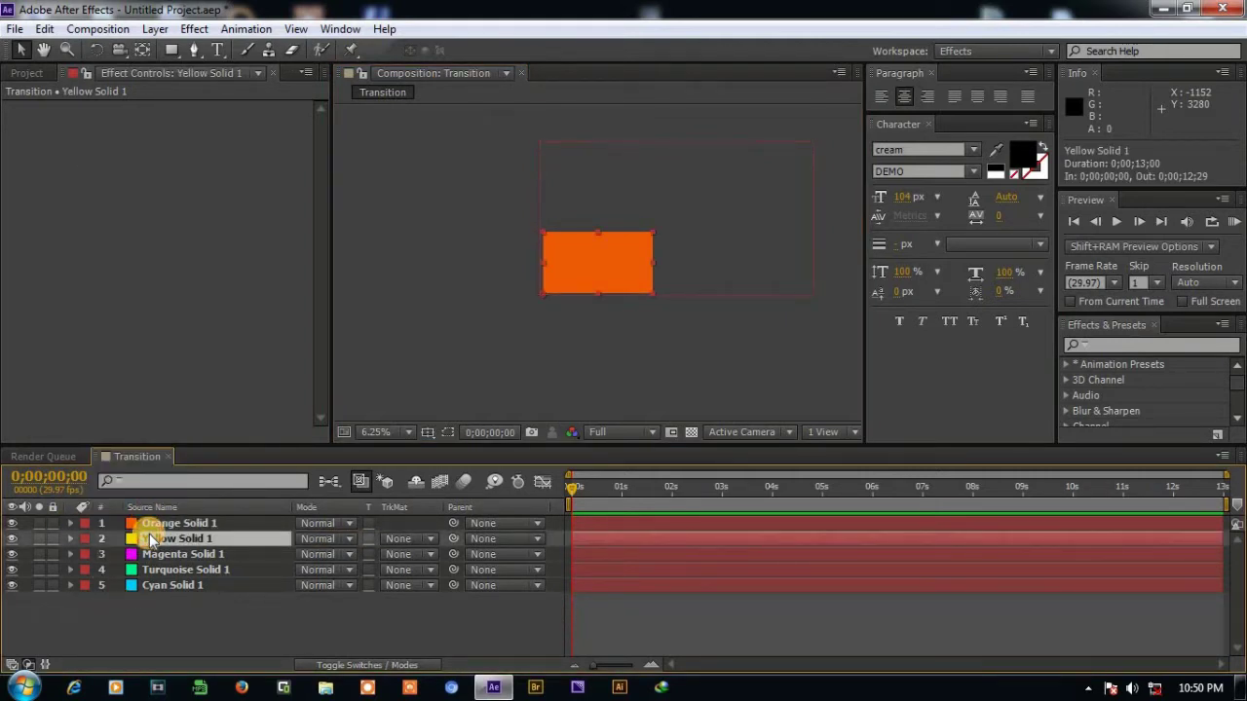
key(s)
click(353, 553)
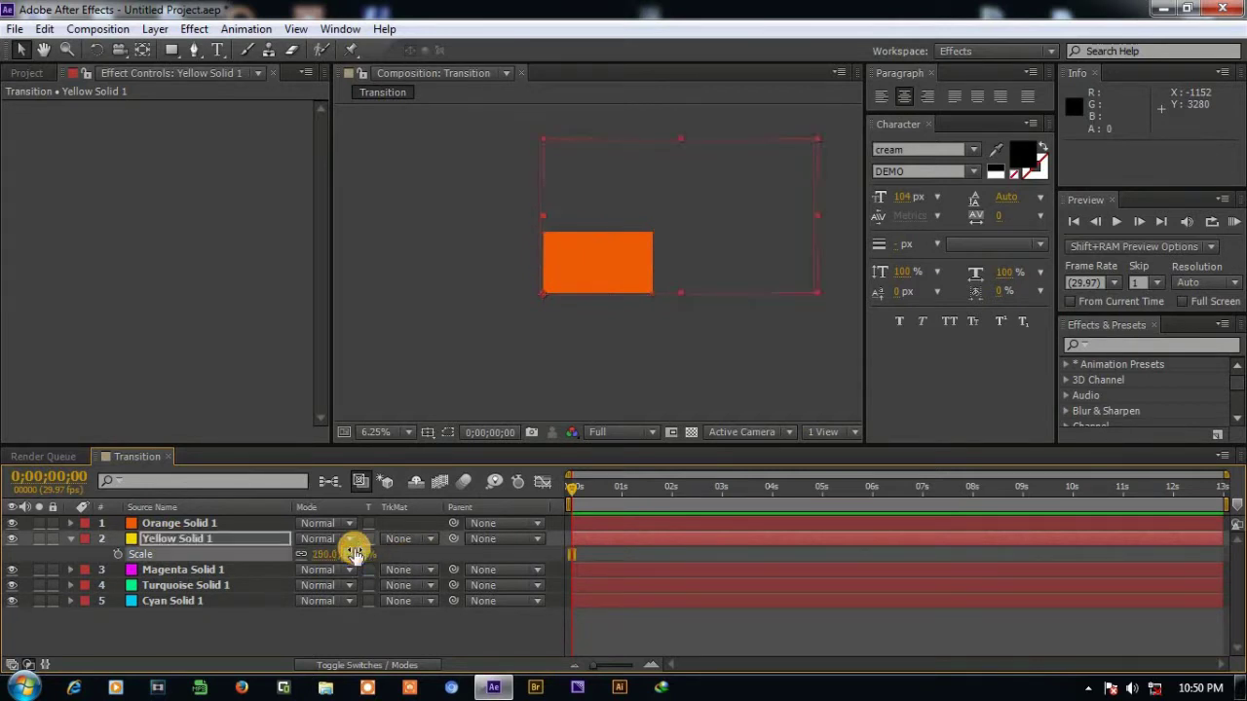
click(245, 551)
click(82, 542)
click(71, 539)
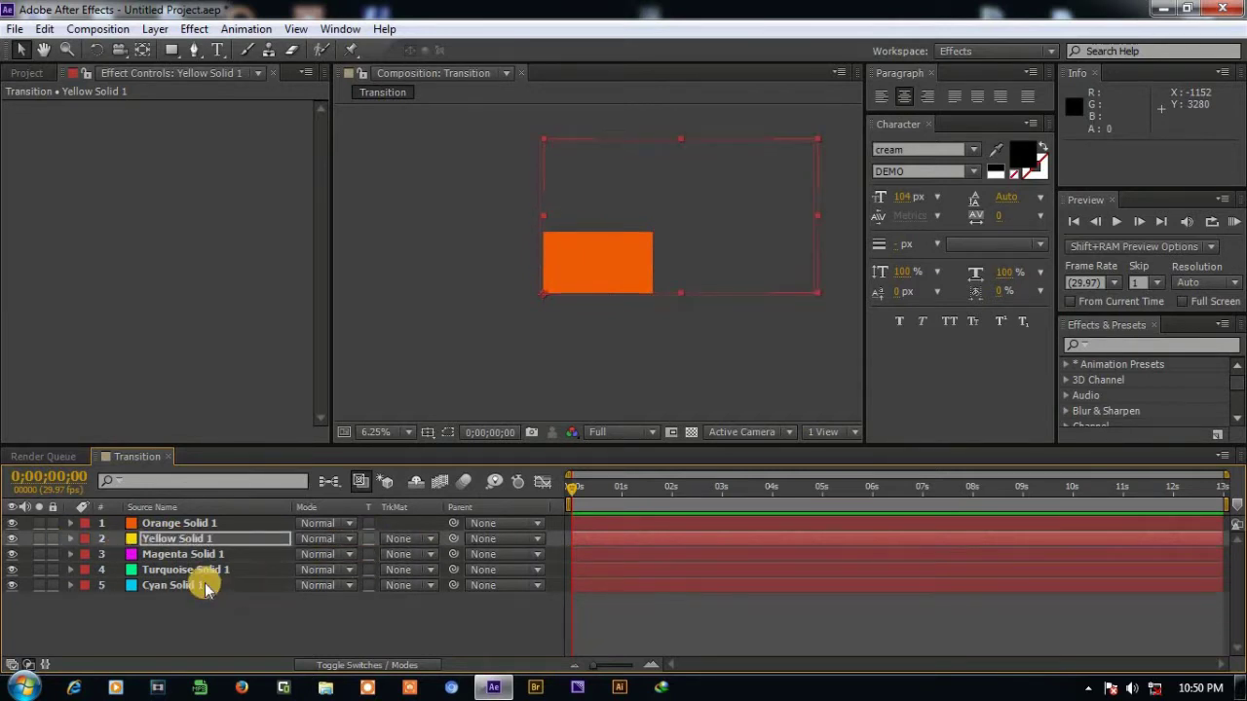
Set Magenta Solid 1's Scale to 250%.
click(290, 556)
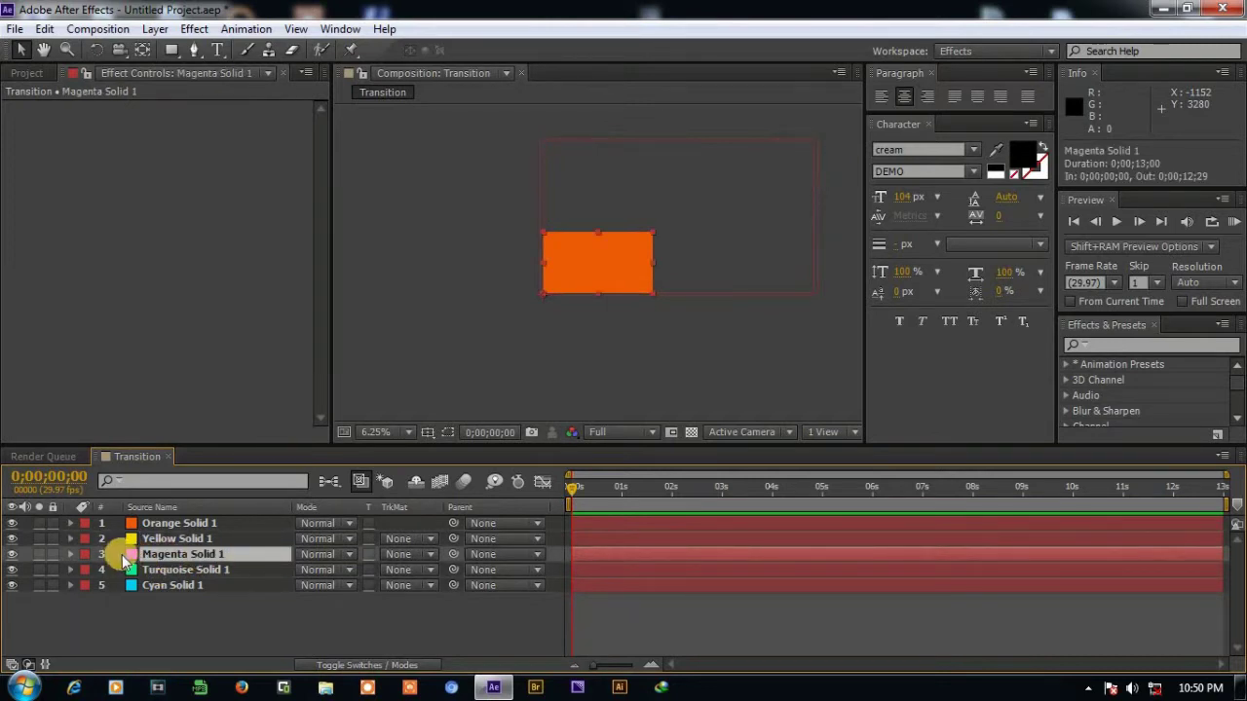
key(s)
click(355, 569)
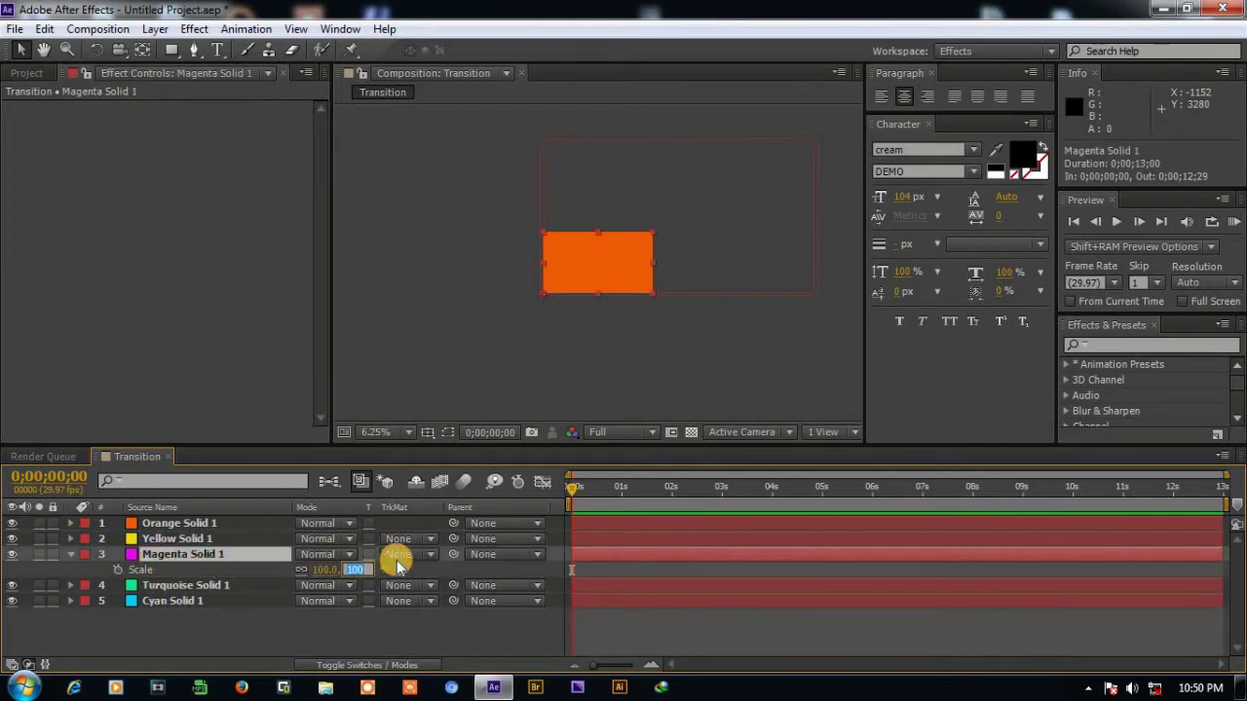
text(250)
key(Return)
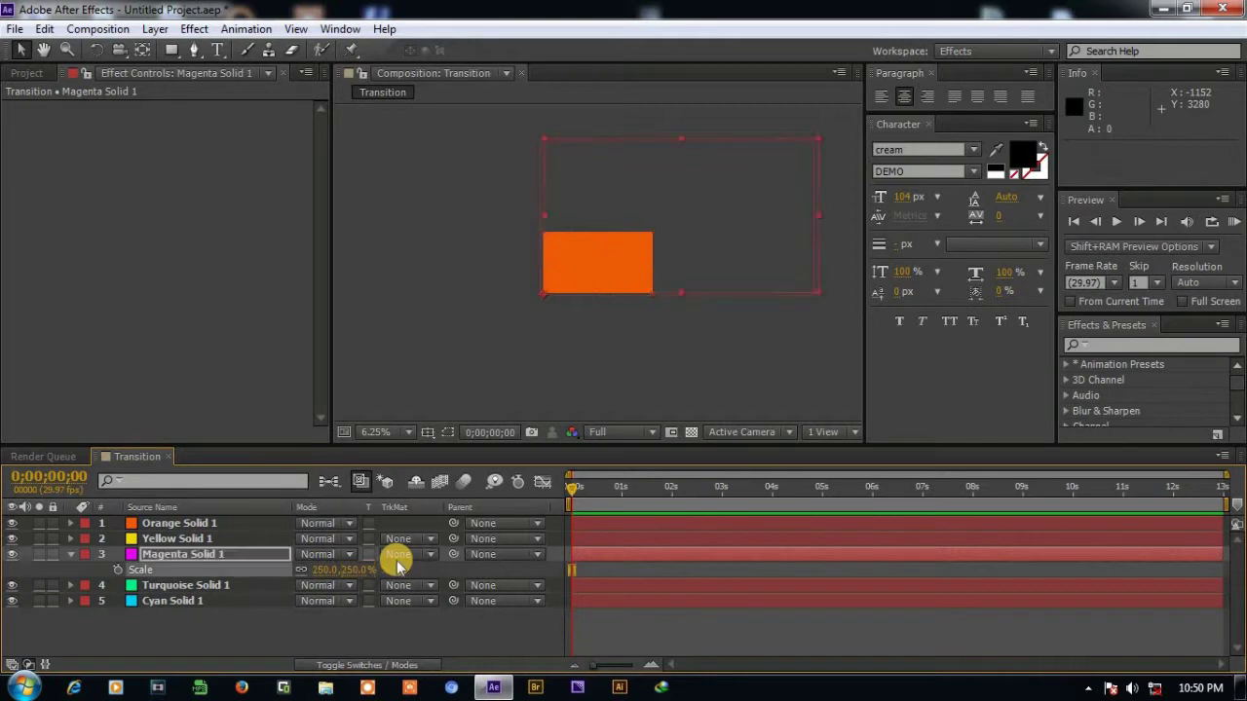
click(69, 554)
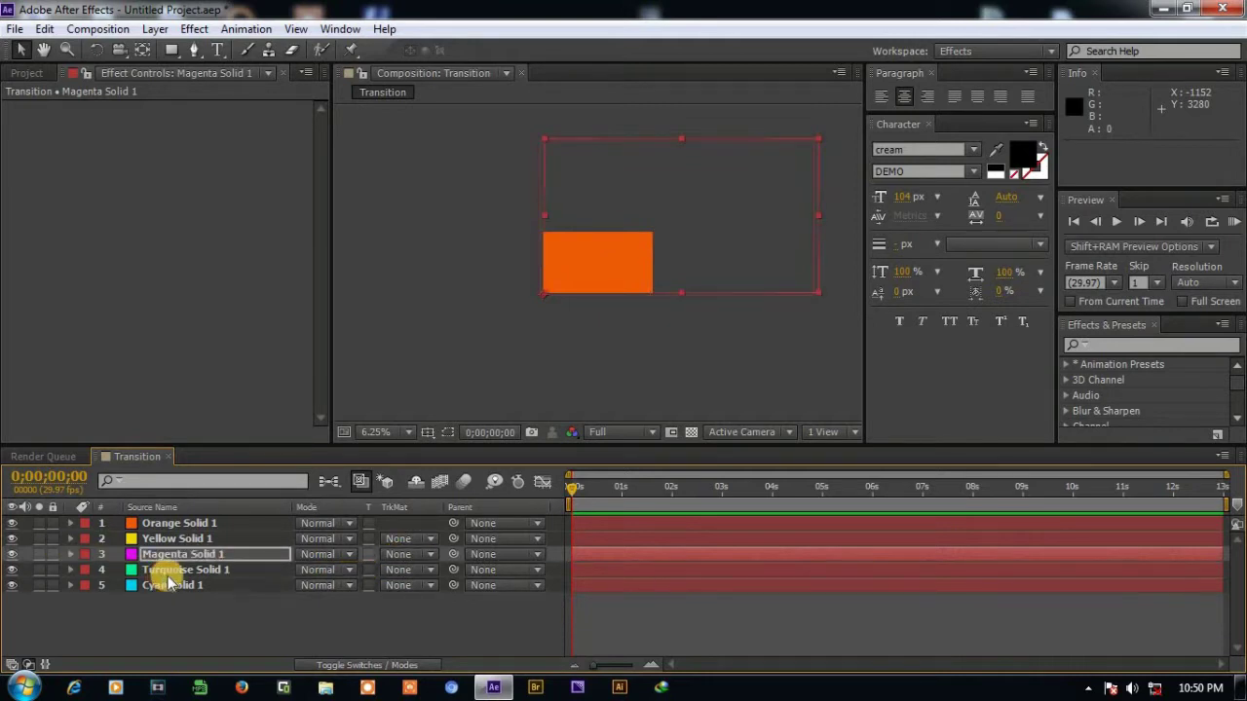
Scale Turquoise Solid 1 and Cyan Solid 1 to 250% each.
click(166, 570)
key(s)
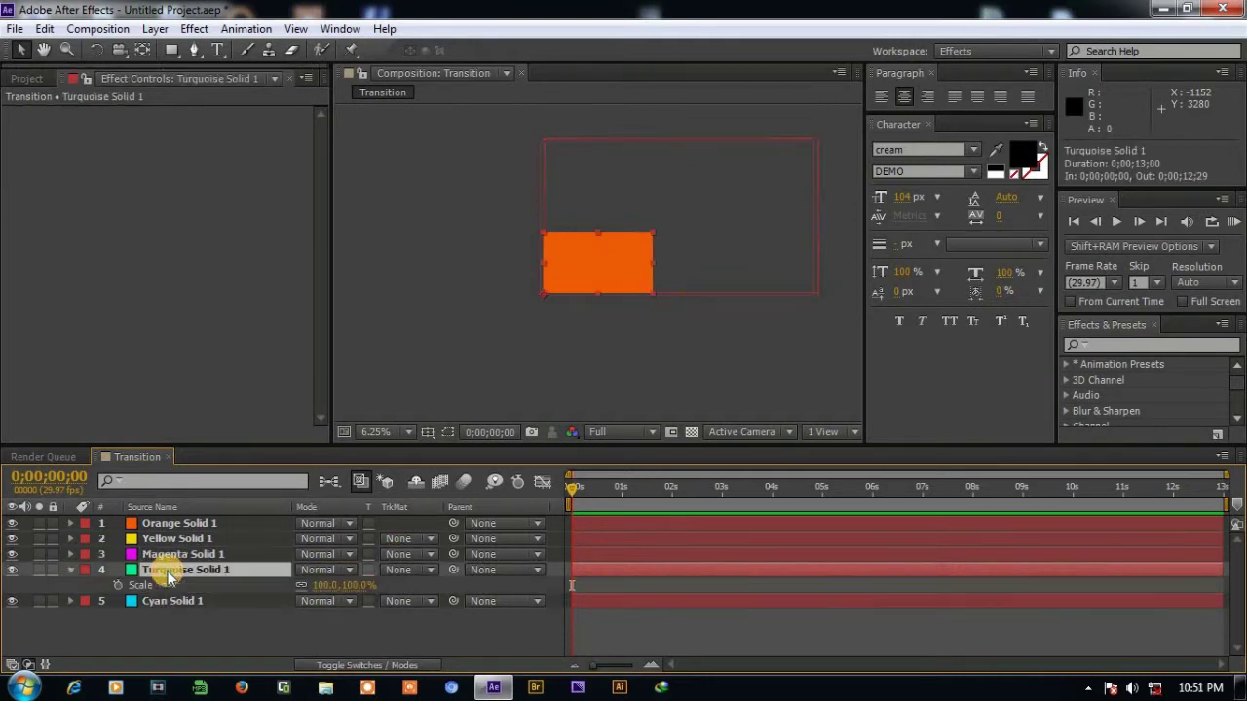
click(359, 585)
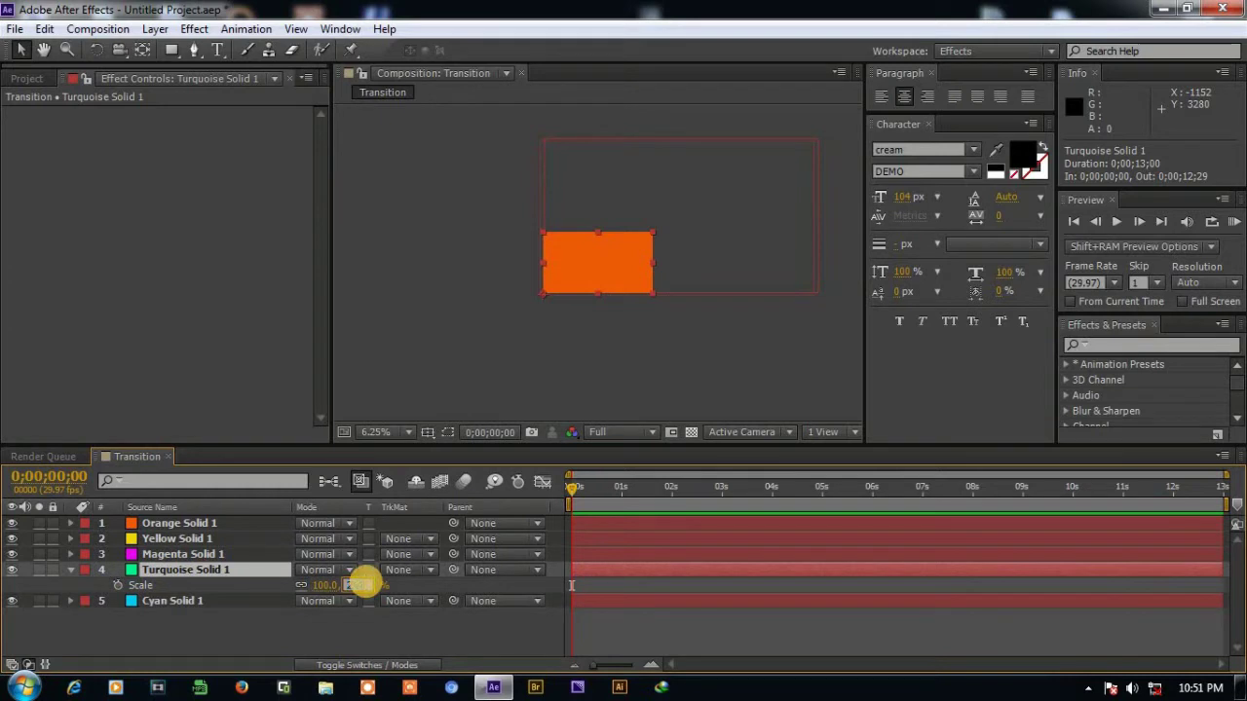
text(250)
key(Return)
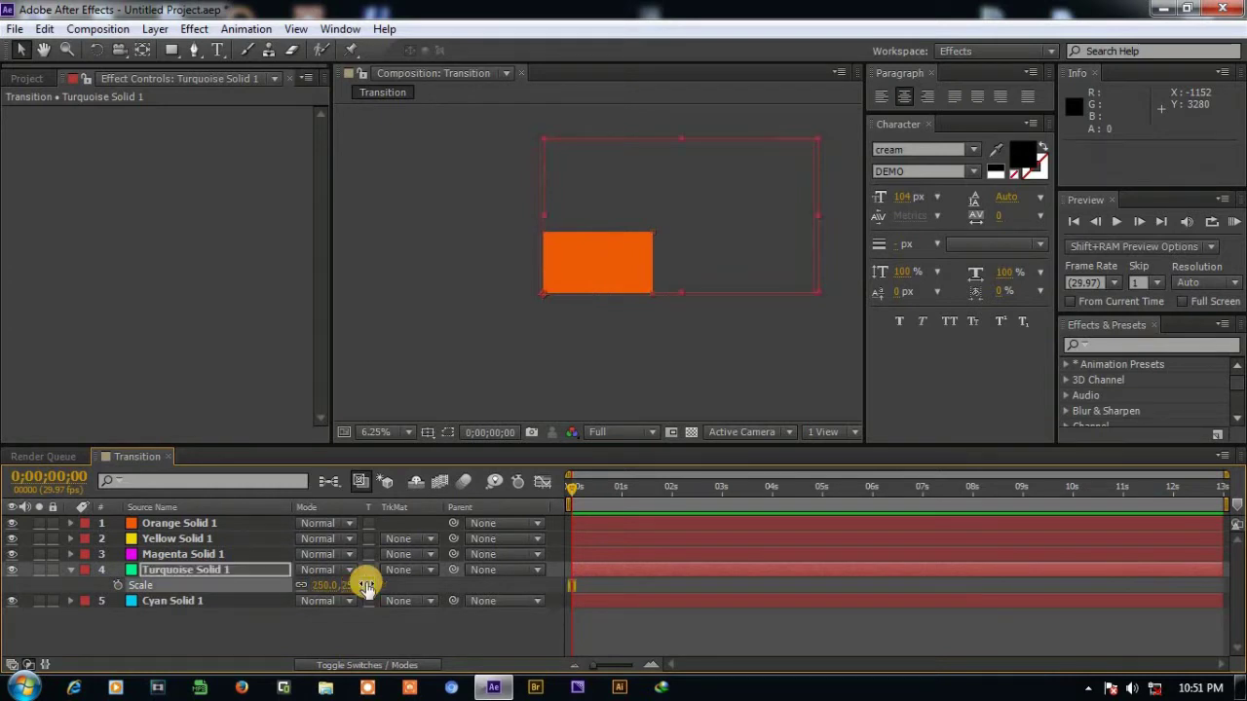
click(69, 570)
click(166, 584)
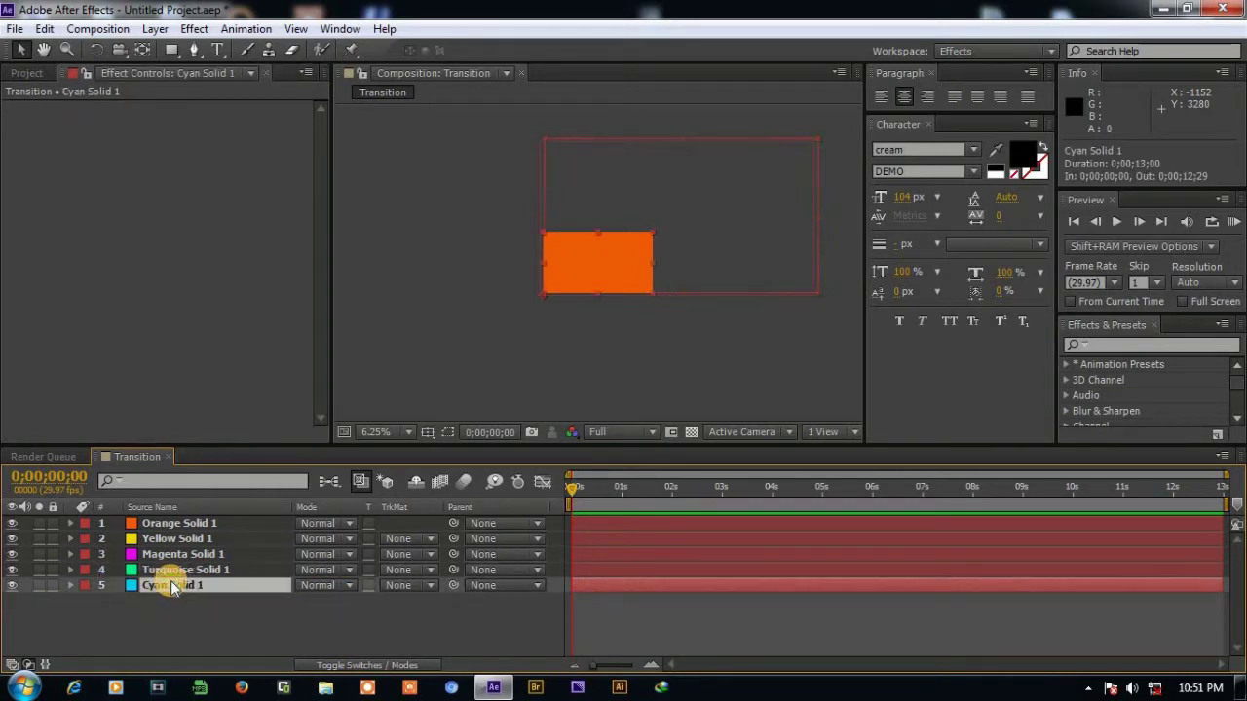
key(s)
click(336, 602)
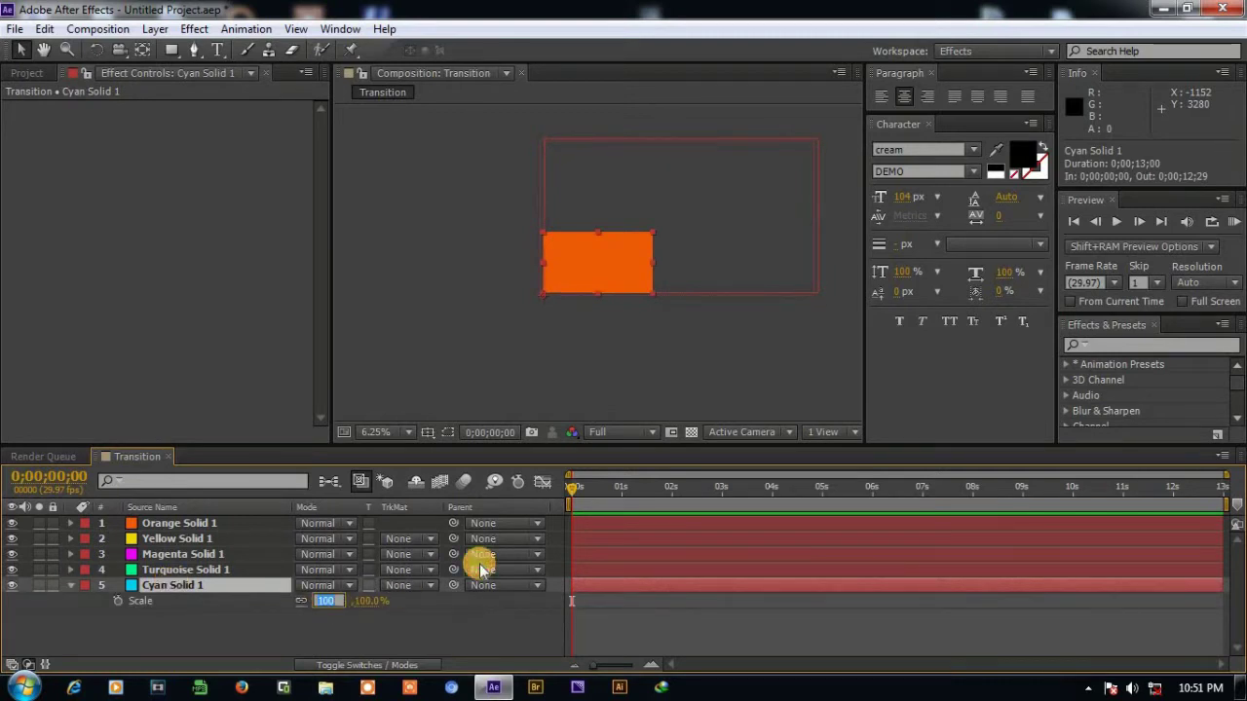
key(Return)
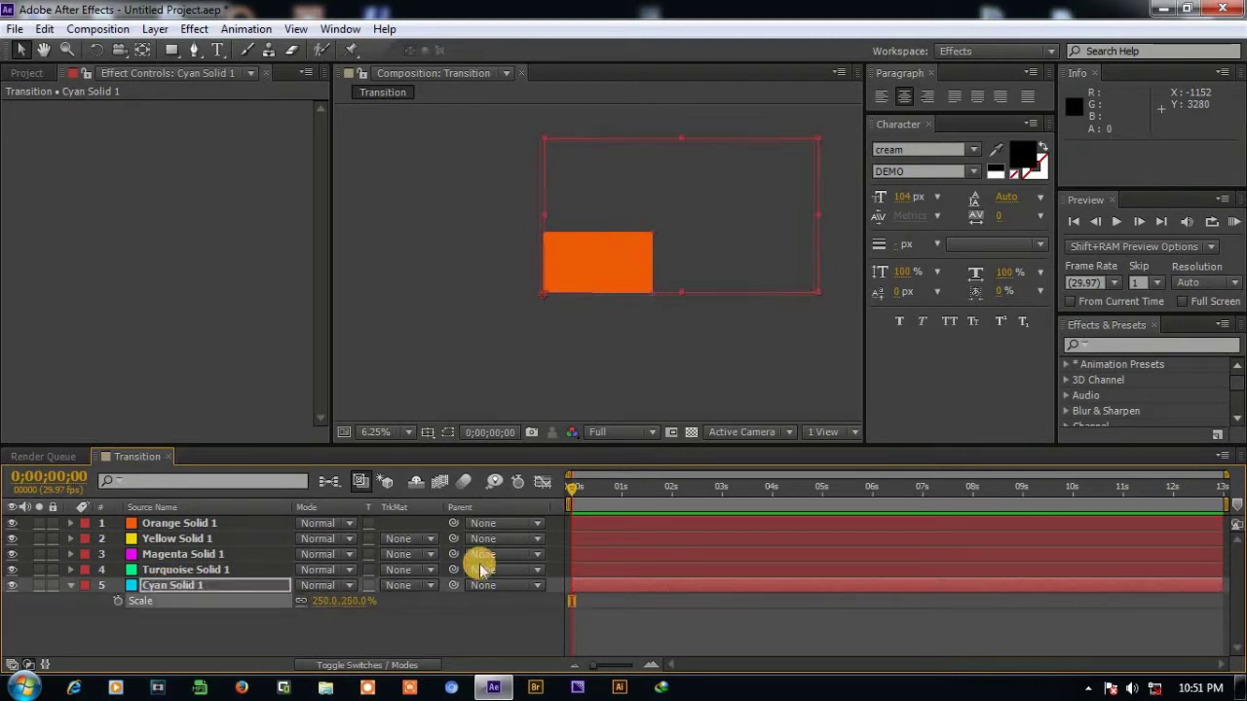
click(72, 583)
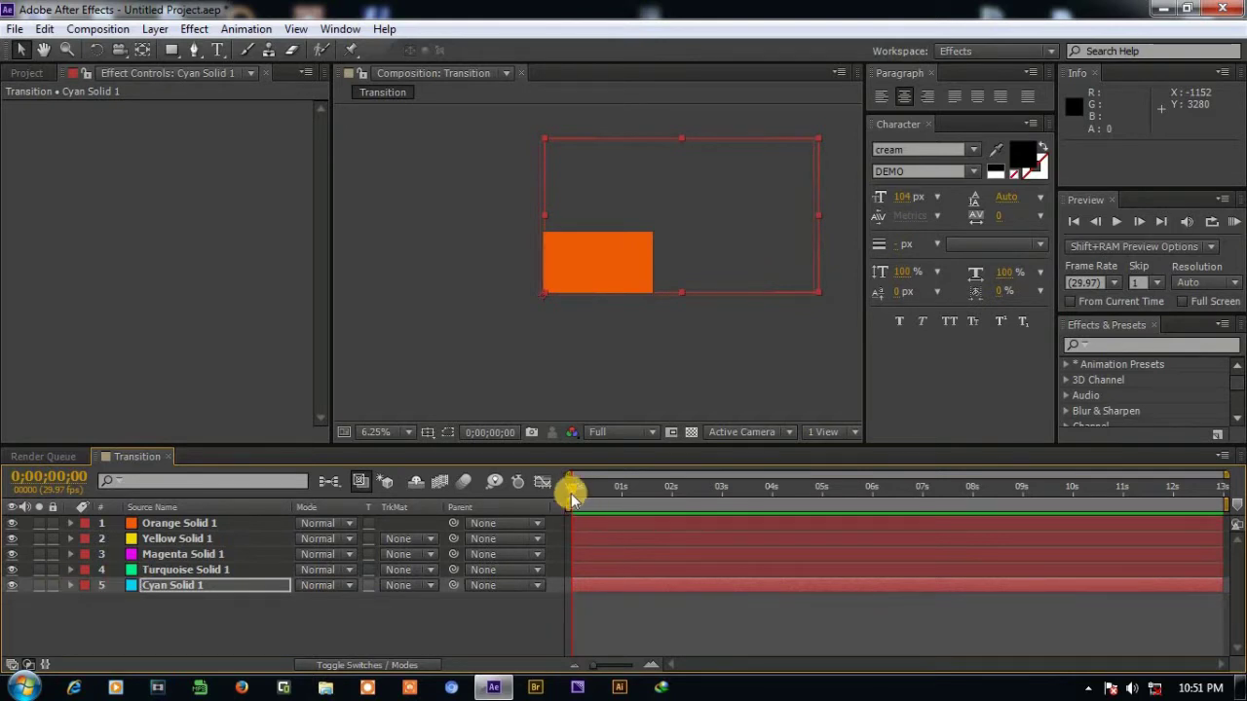
Hide every solid except Orange and expand Orange Solid 1's transform properties.
drag(12, 541, 12, 586)
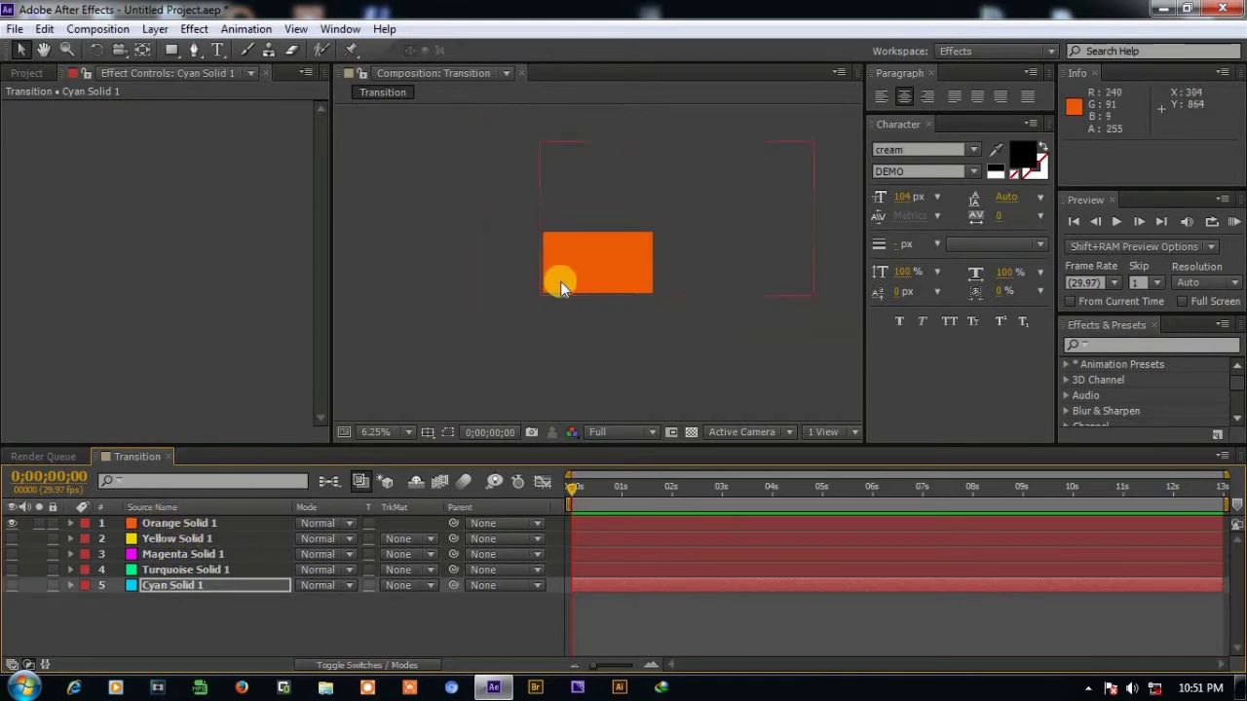
click(83, 527)
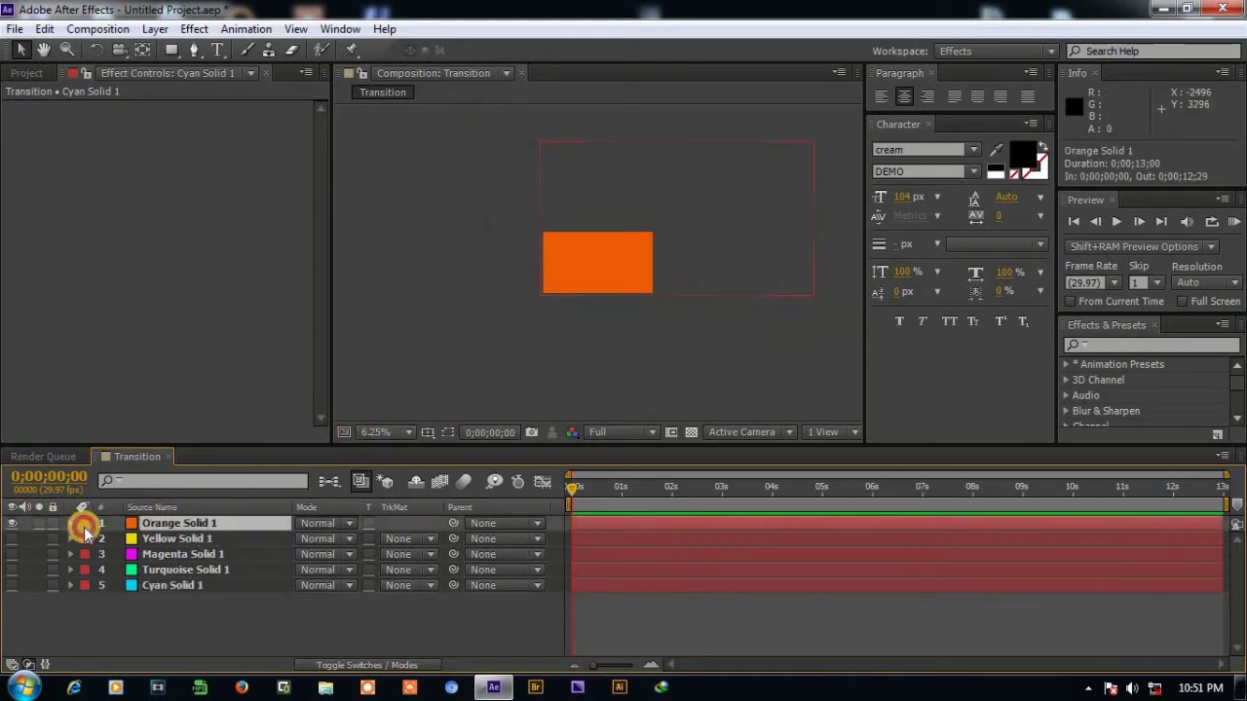
click(73, 523)
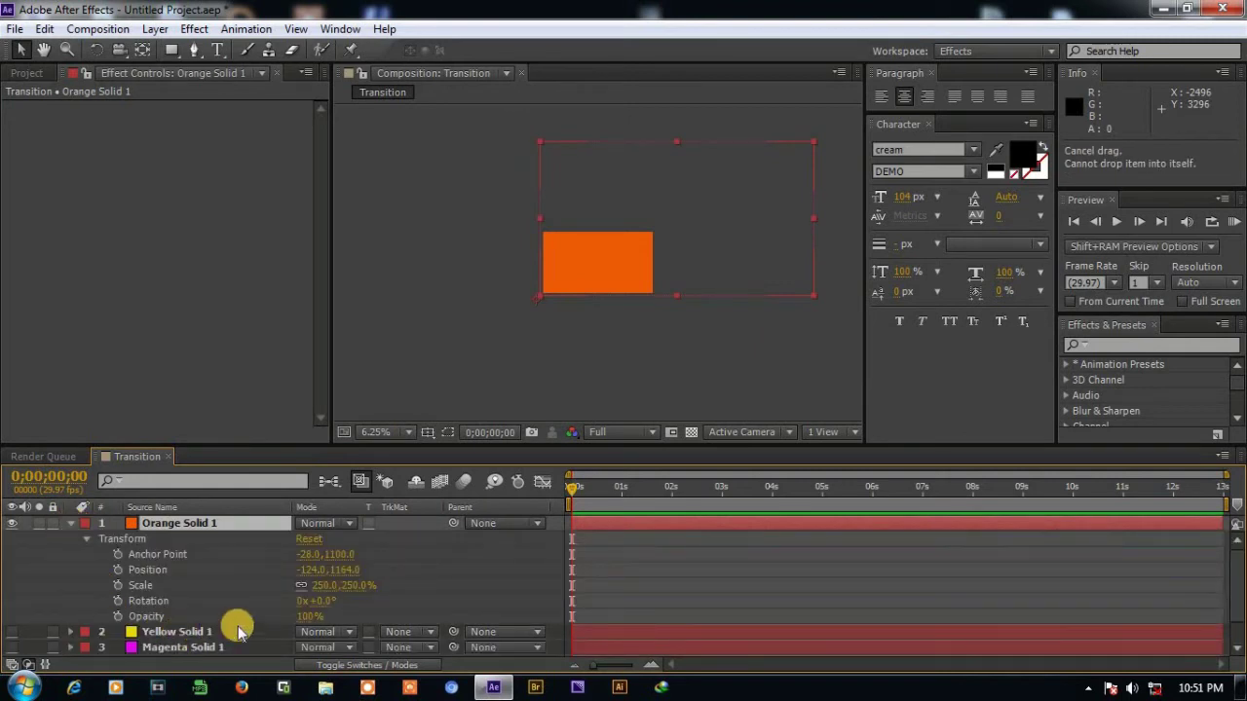
Keyframe Orange Solid 1's Rotation at -90° at 0 s.
drag(312, 601, 134, 601)
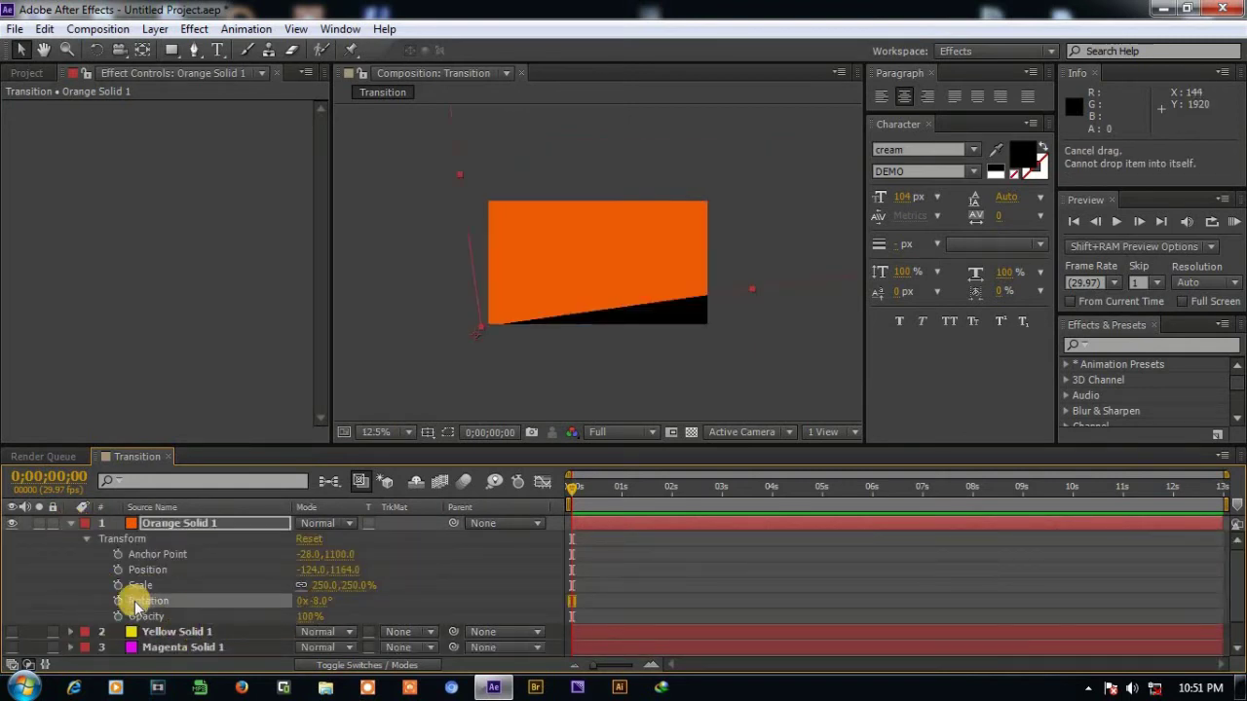
click(116, 602)
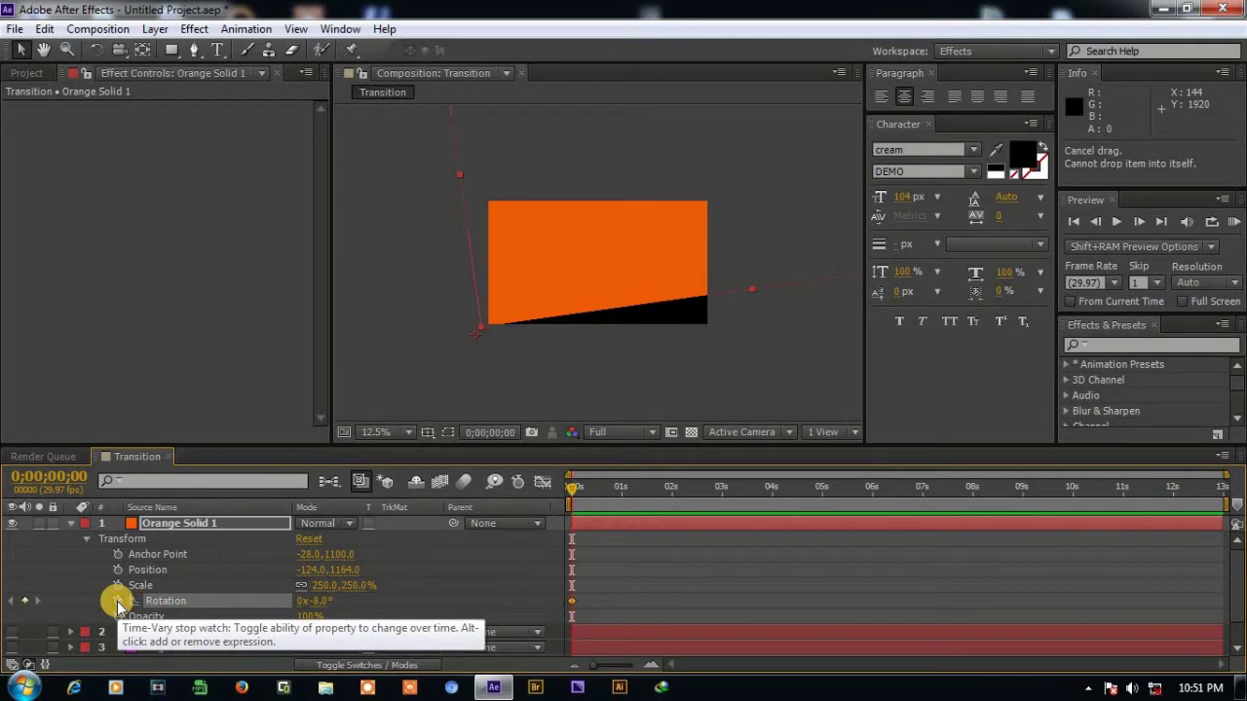
click(320, 601)
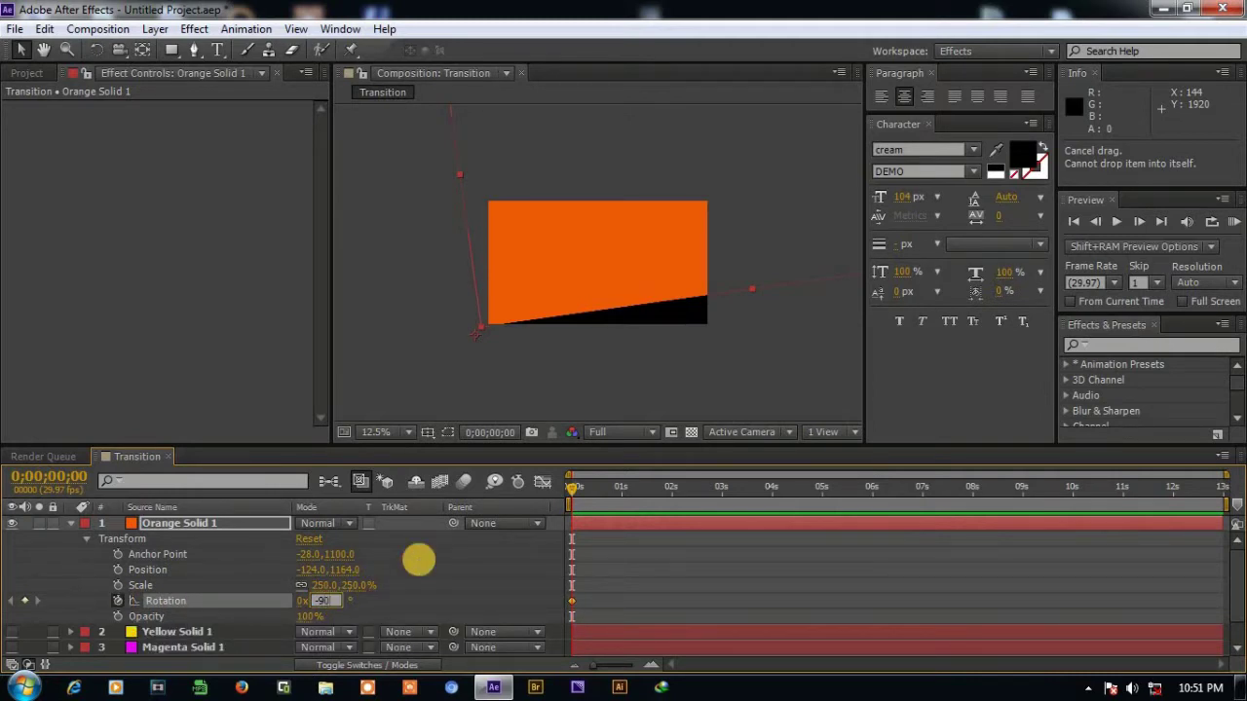
click(419, 560)
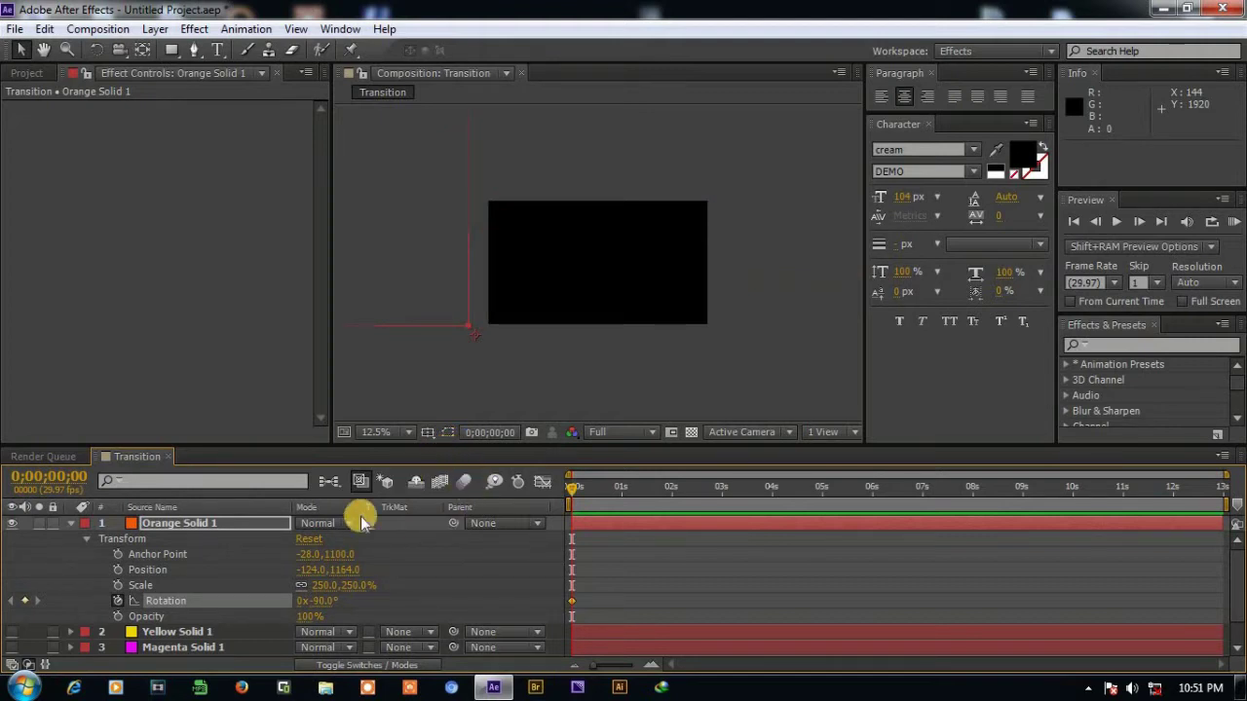
drag(582, 490, 622, 496)
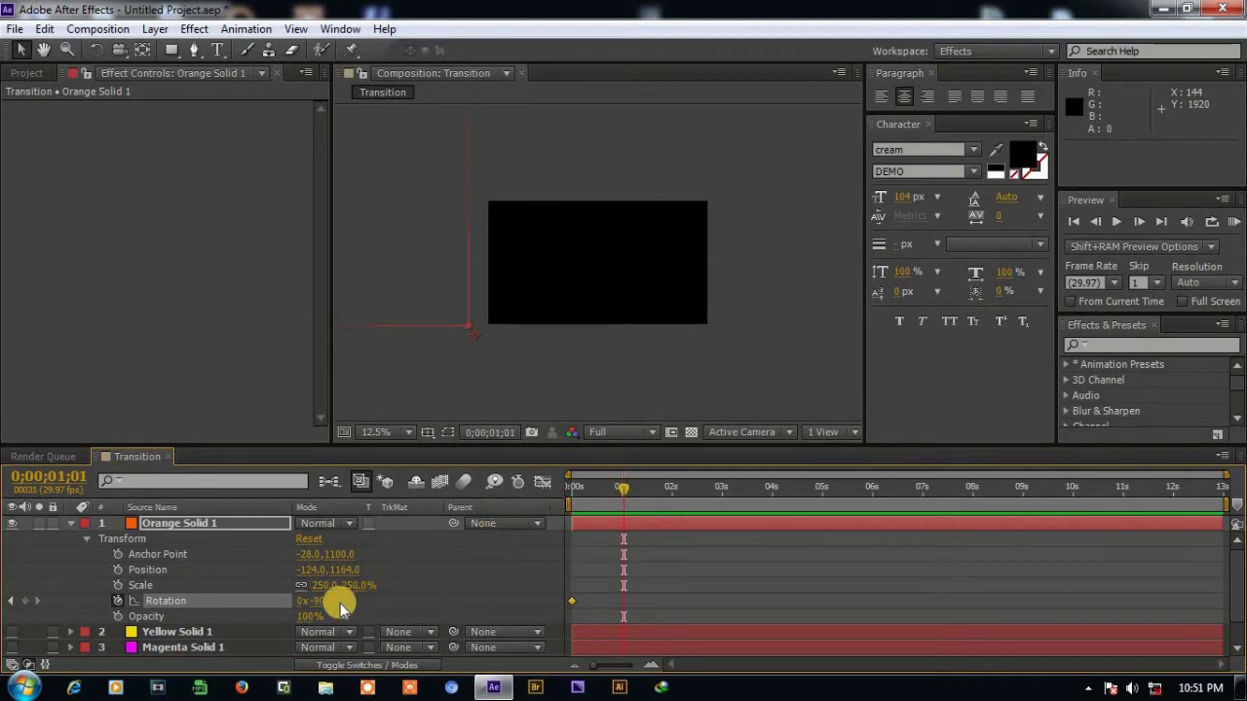
Add a +90° Rotation keyframe near 1 s, preview the swing, and select both keyframes.
click(25, 601)
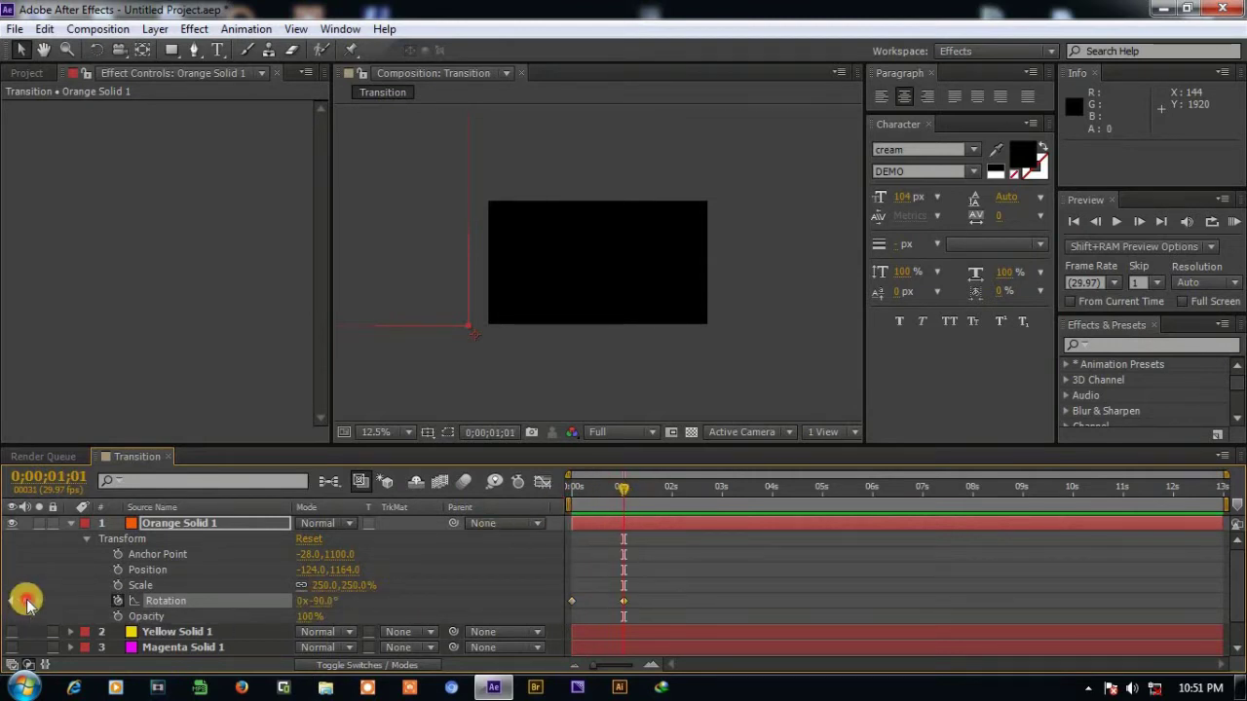
click(324, 605)
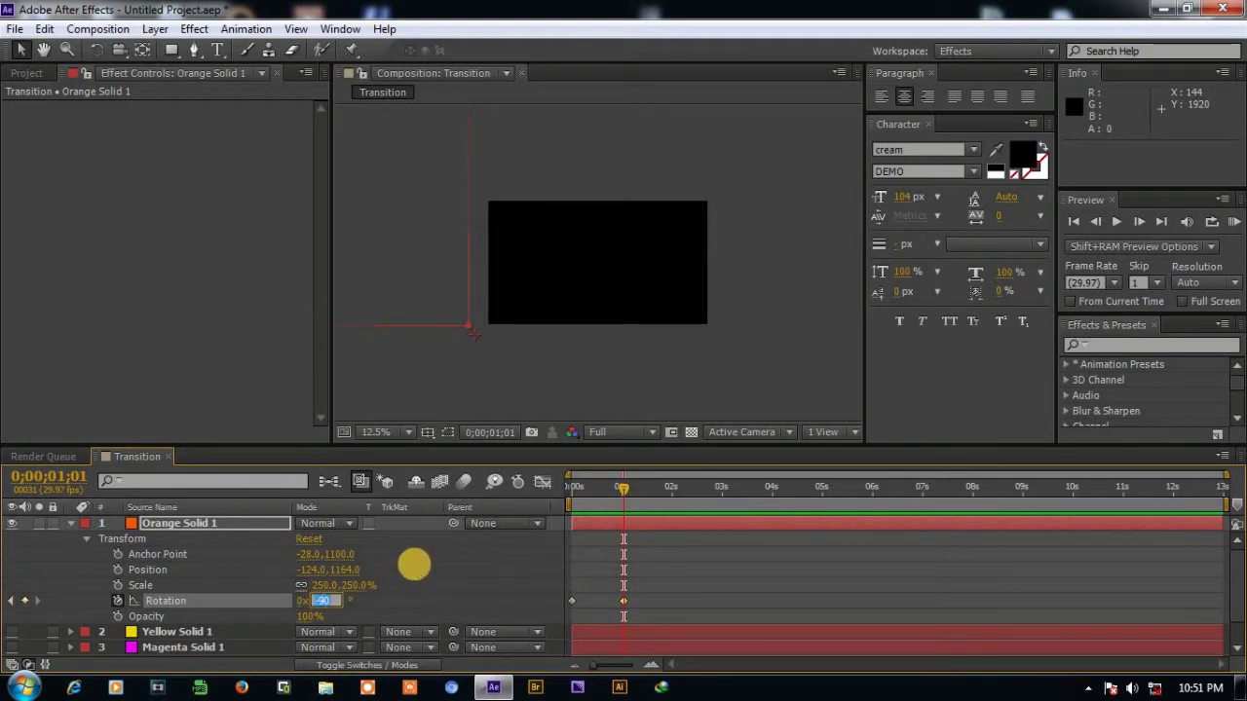
key(Return)
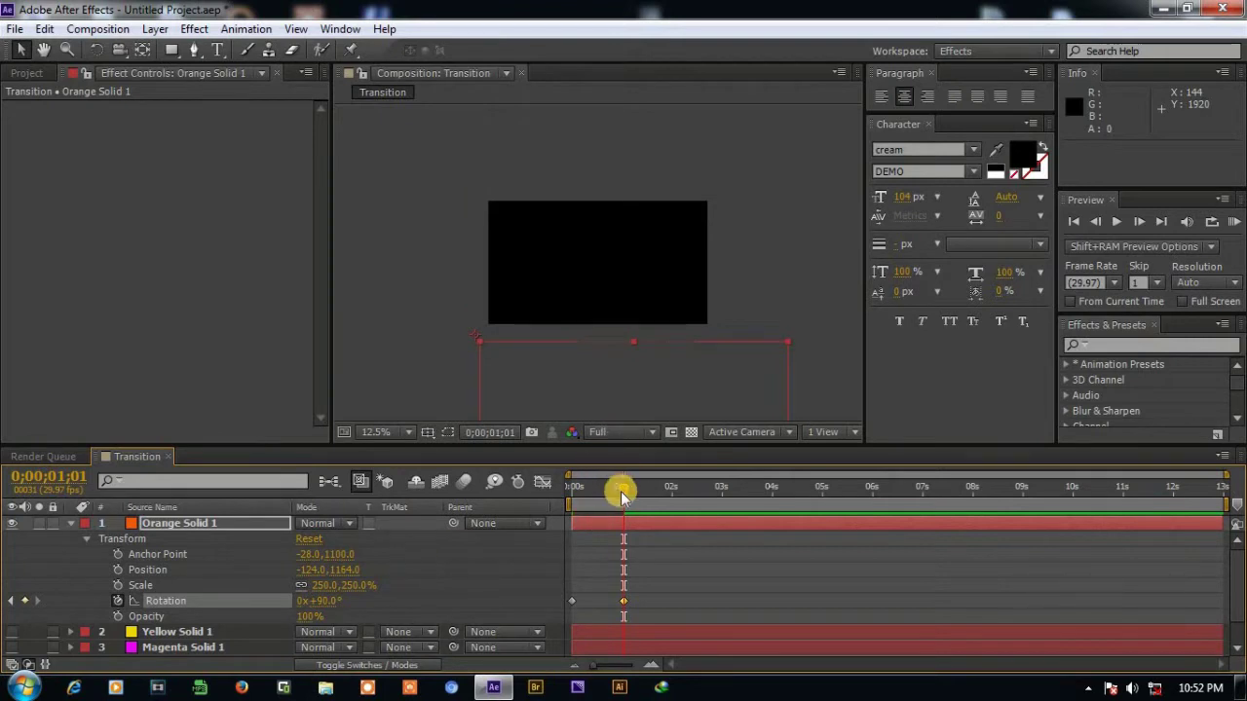
drag(623, 498, 563, 506)
click(1116, 222)
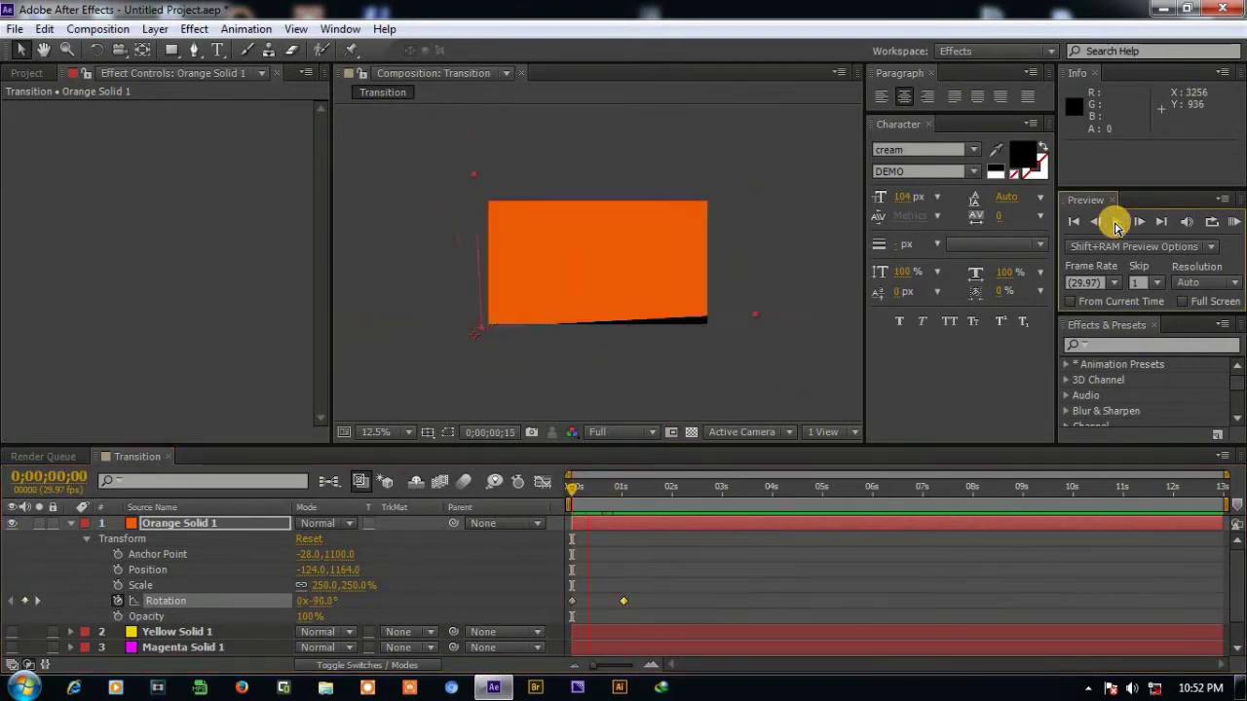
click(641, 606)
drag(637, 599, 563, 609)
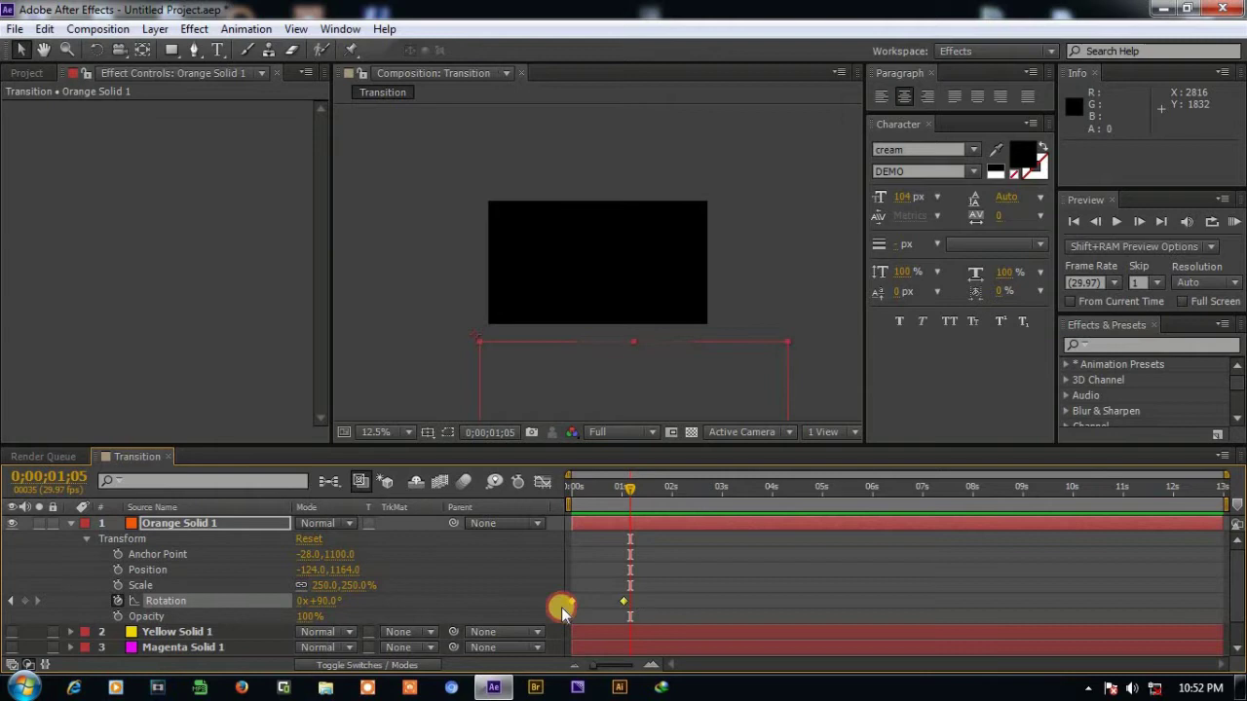
Ease both rotation keyframes in the speed graph so speed peaks mid-swing.
click(541, 484)
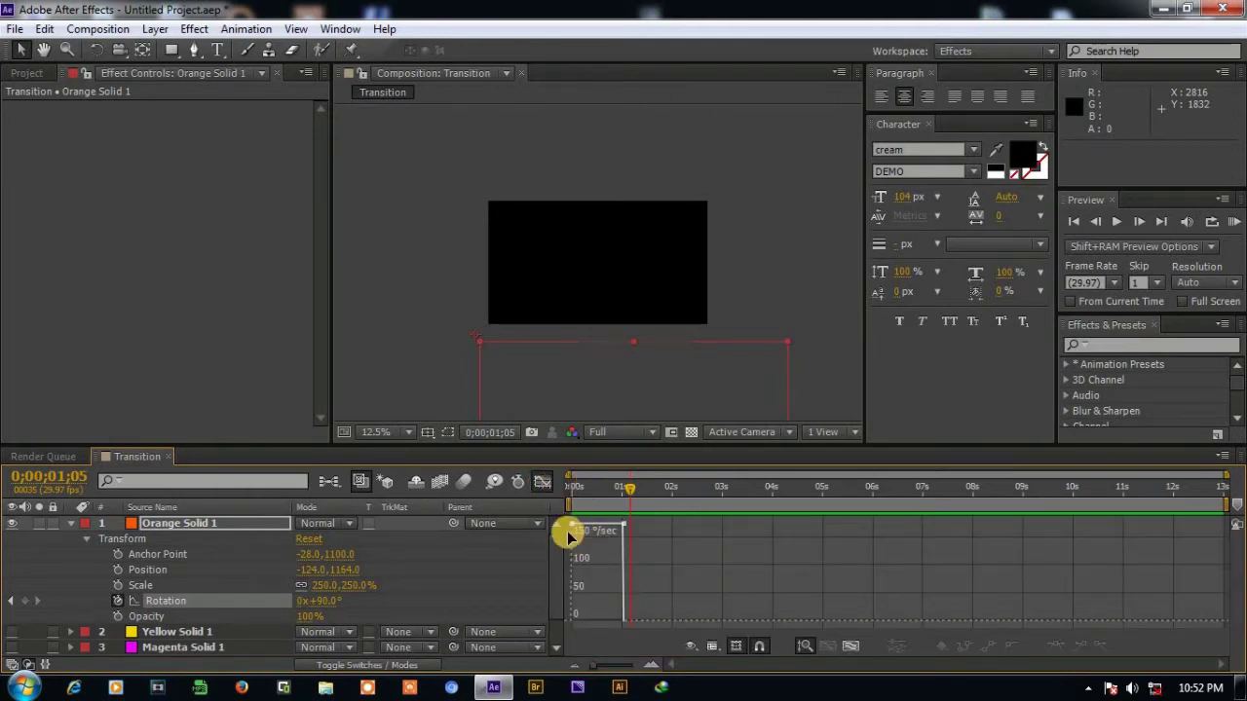
click(575, 527)
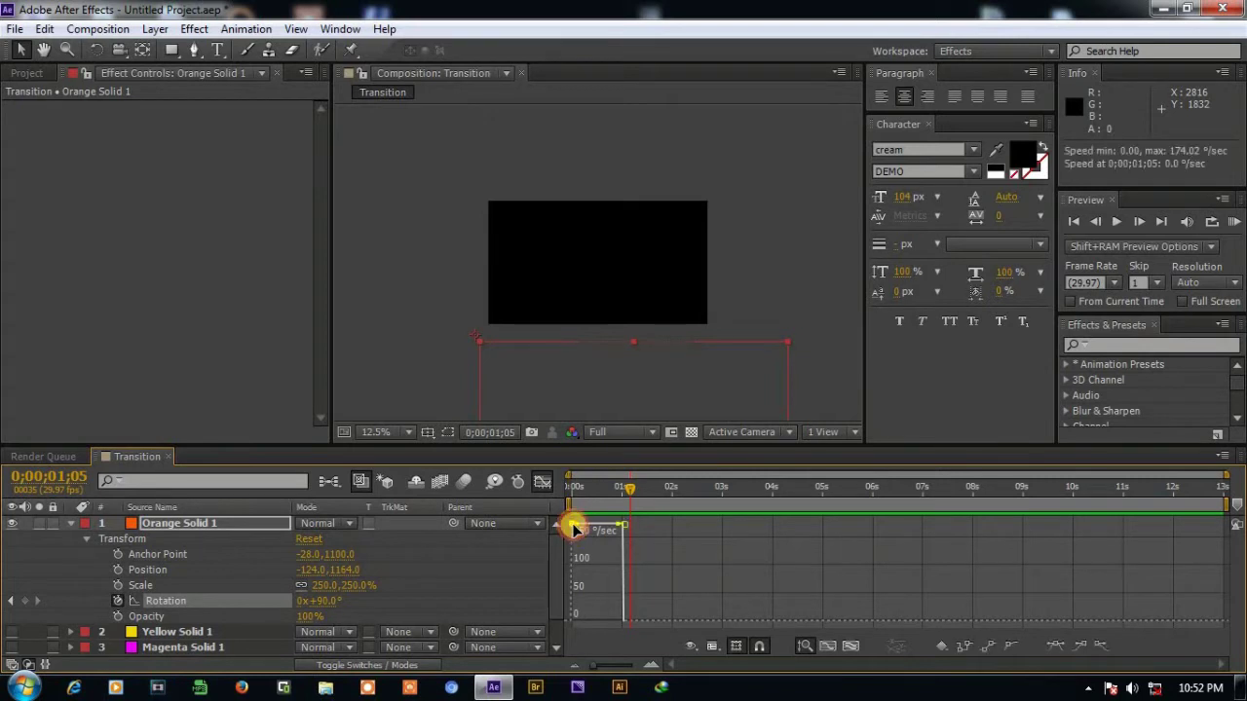
drag(578, 527, 591, 618)
drag(618, 565, 610, 626)
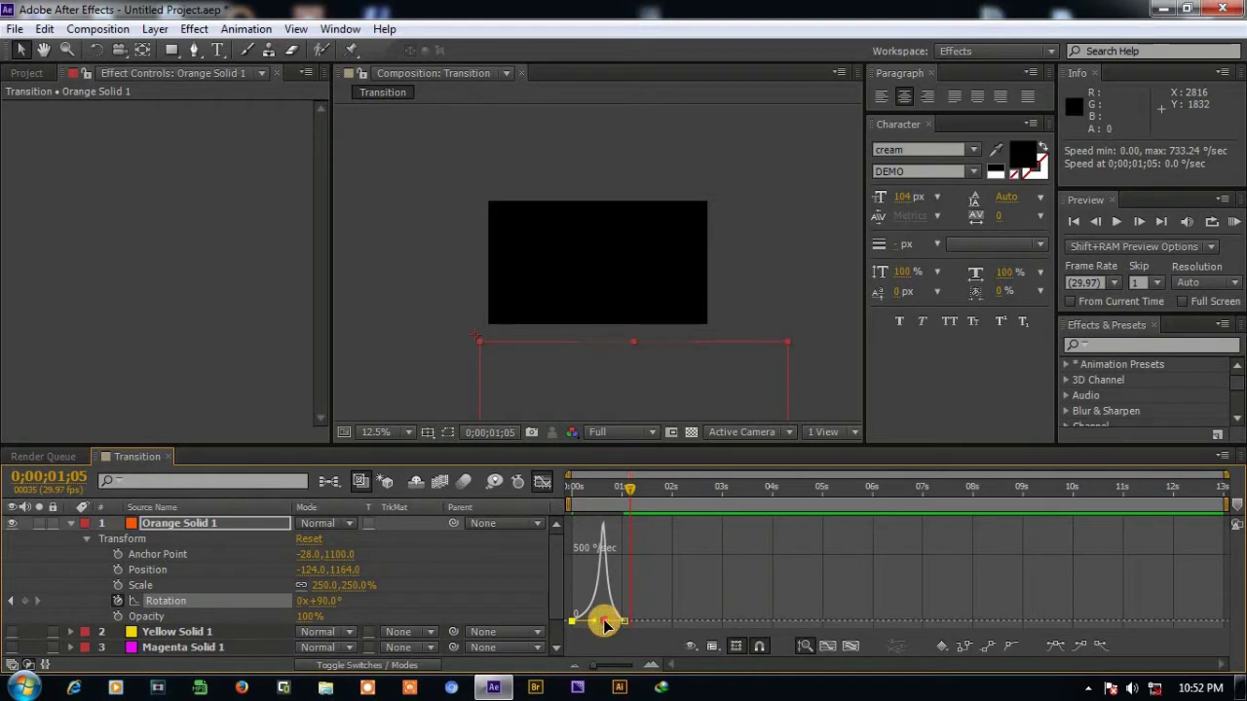
drag(607, 623, 600, 619)
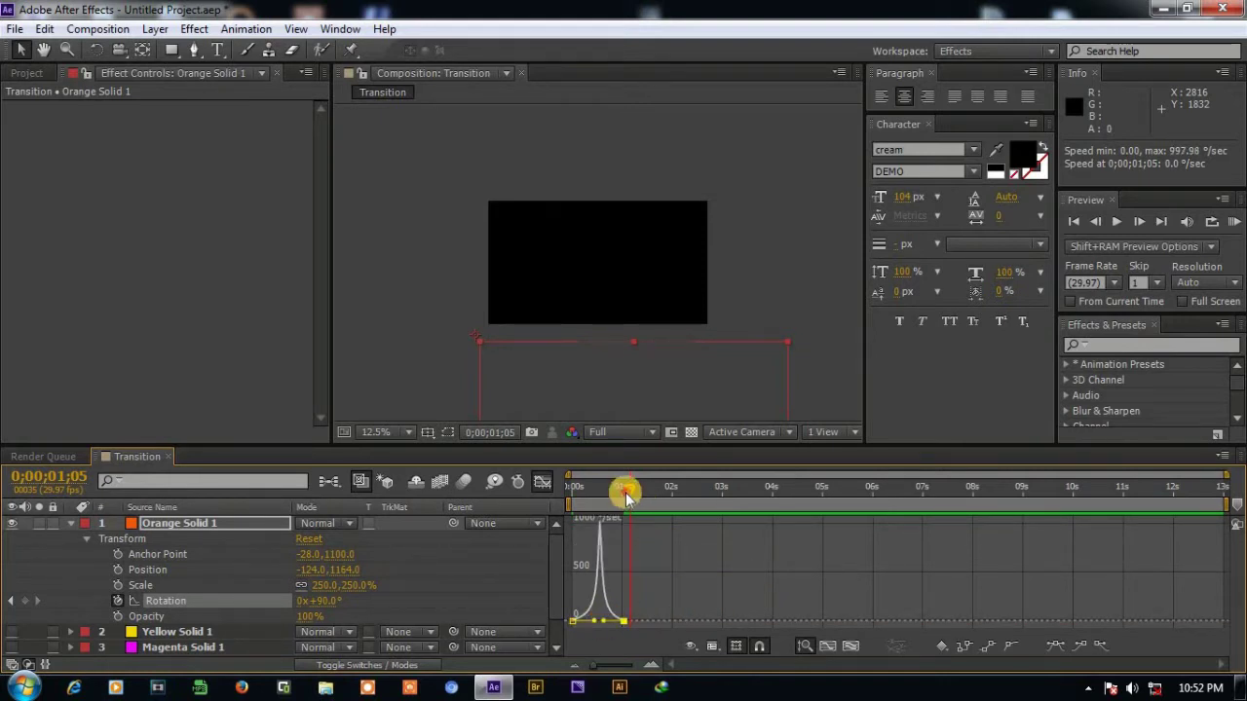
Preview the eased rotation from the start and return to the keyframe timeline.
drag(627, 495, 570, 500)
click(1116, 222)
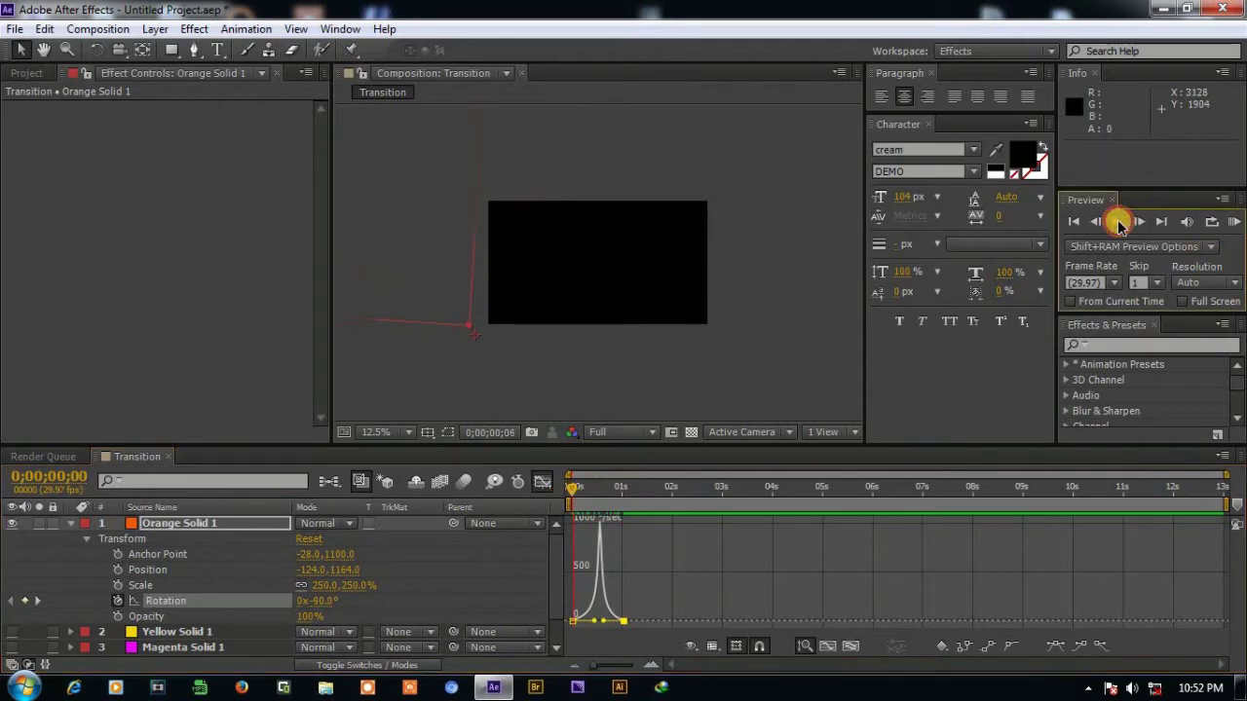
click(1118, 224)
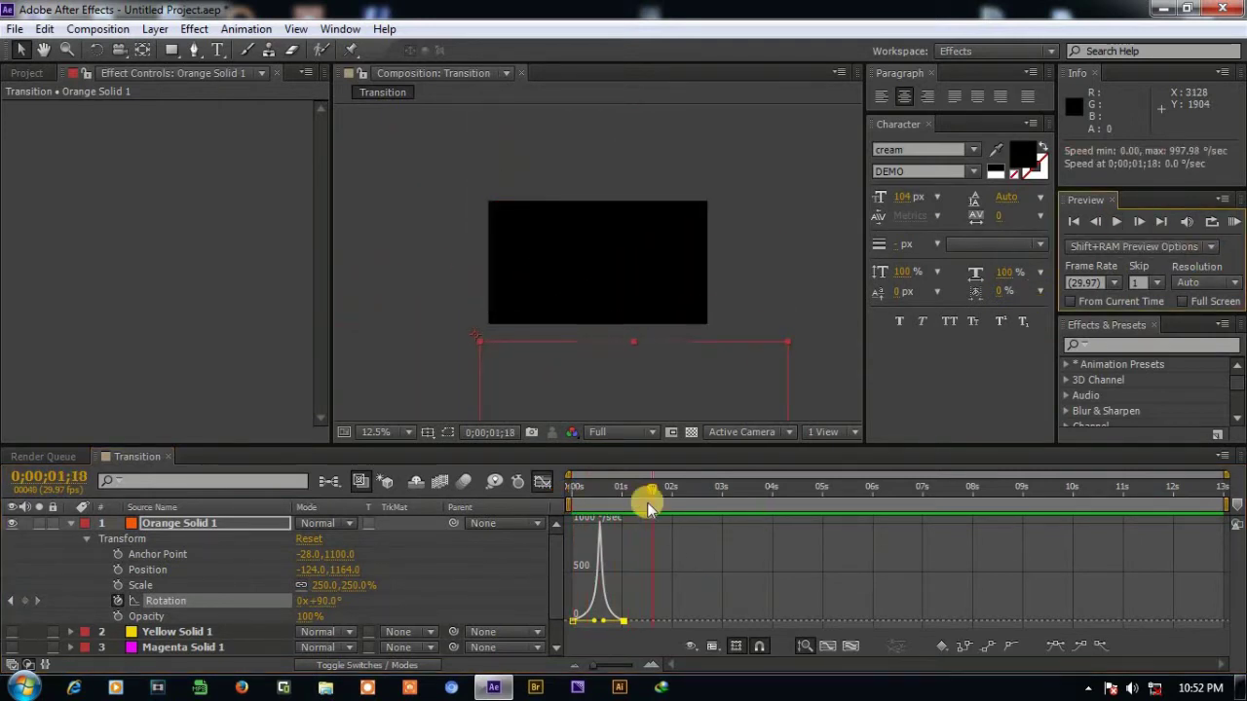
drag(650, 506, 571, 502)
click(1116, 222)
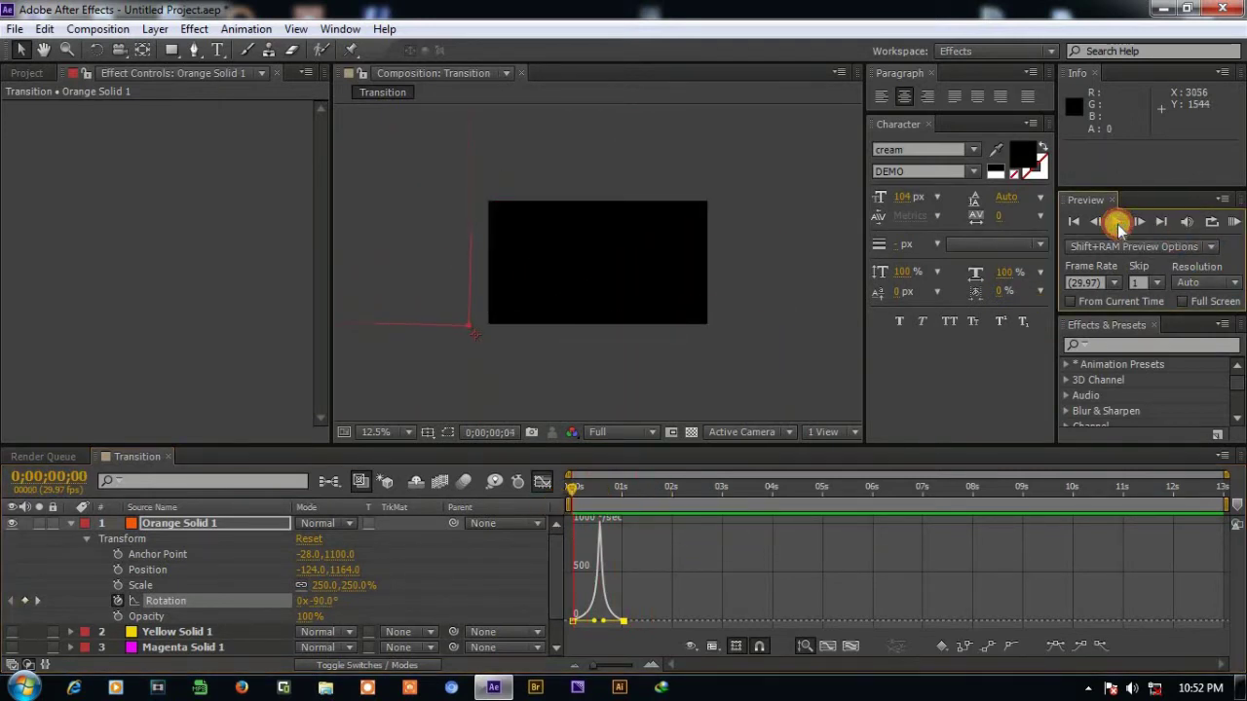
click(1117, 224)
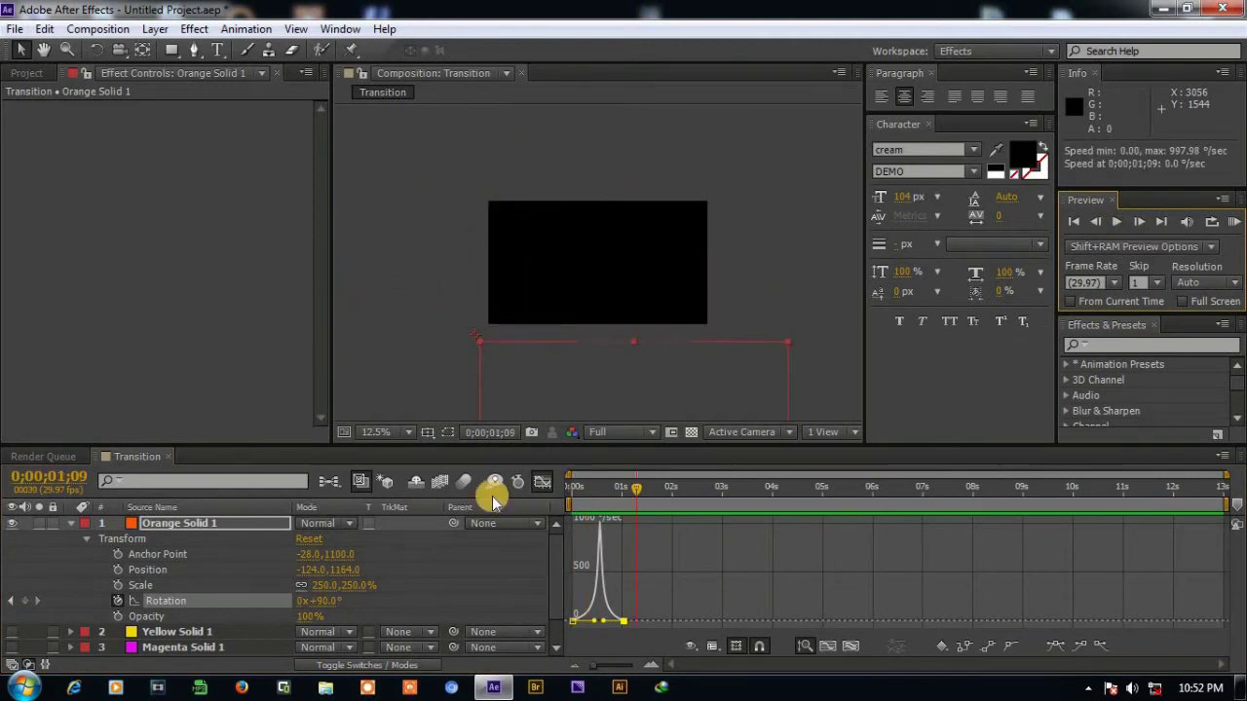
click(541, 488)
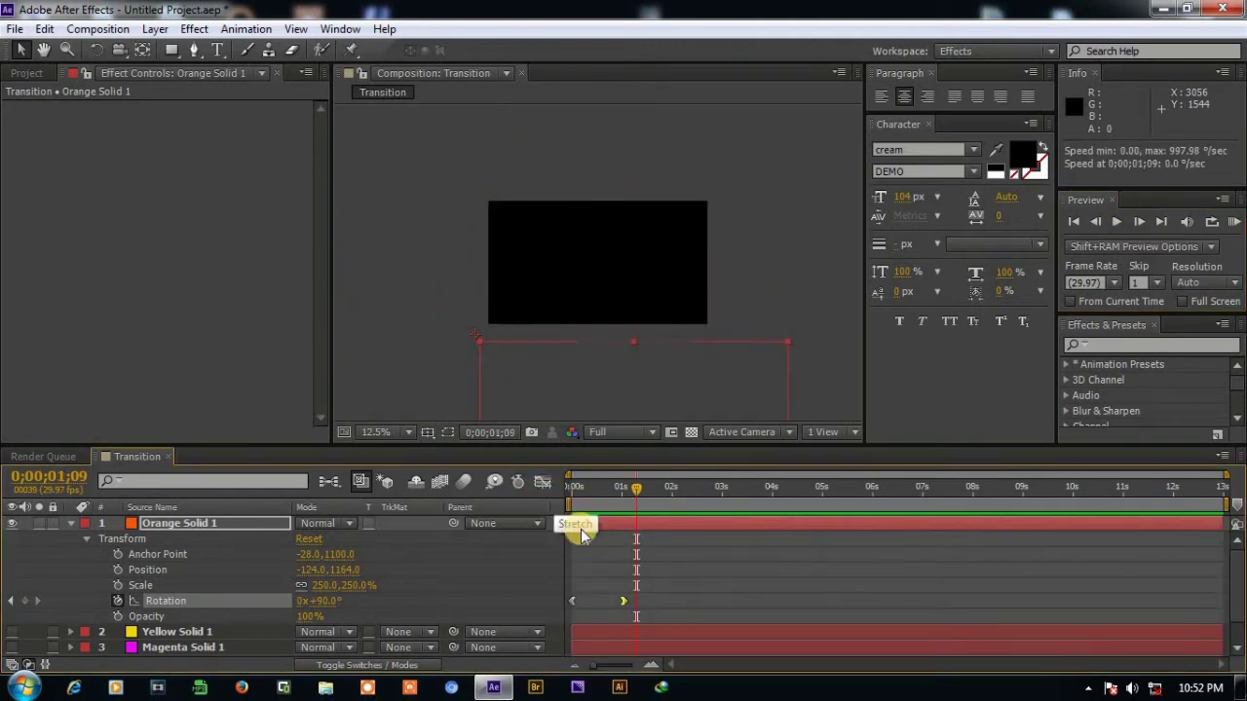
Copy Orange Solid 1's two rotation keyframes.
click(681, 596)
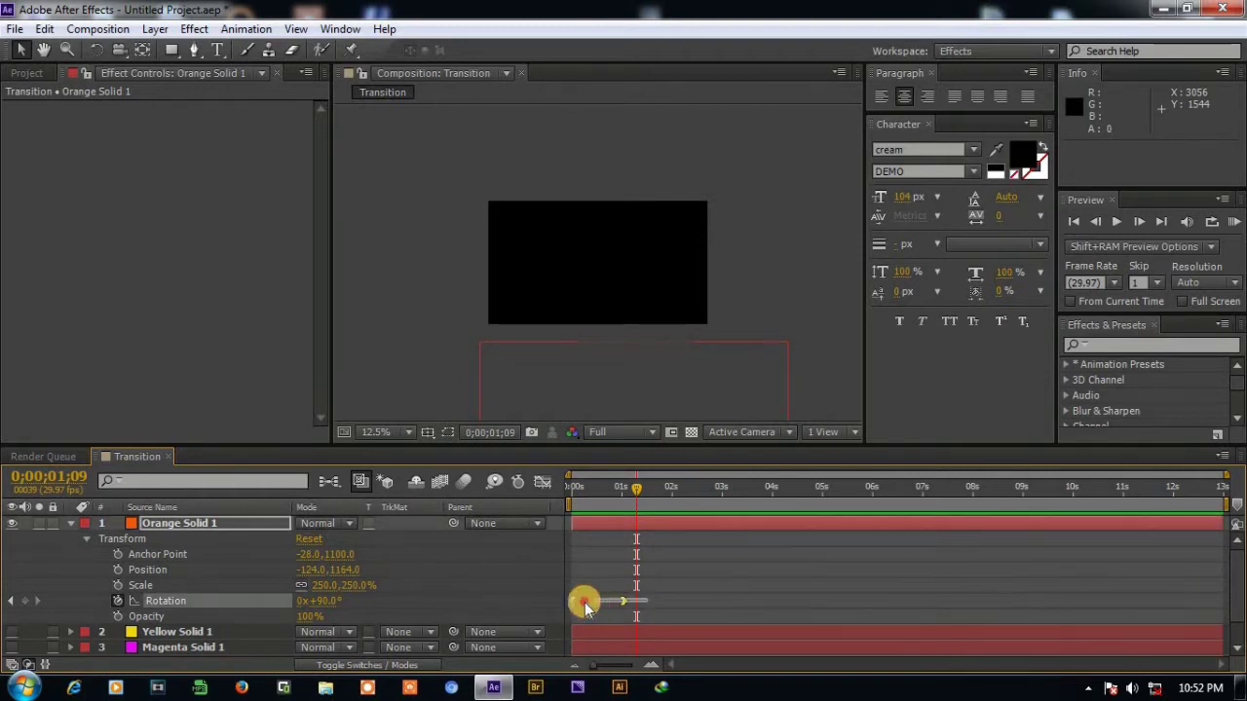
drag(584, 606, 578, 605)
key(ctrl+c)
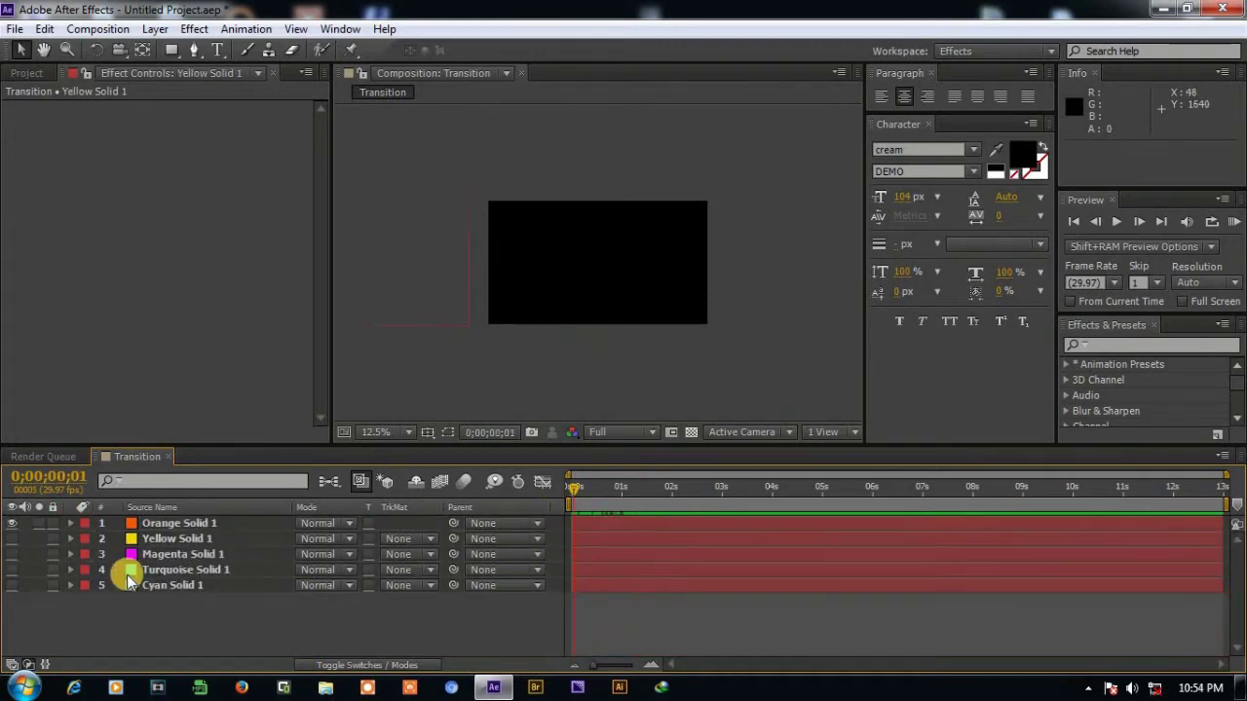
Paste the rotation keyframes onto Yellow, Magenta, Turquoise and Cyan solids, then hide Yellow.
click(167, 540)
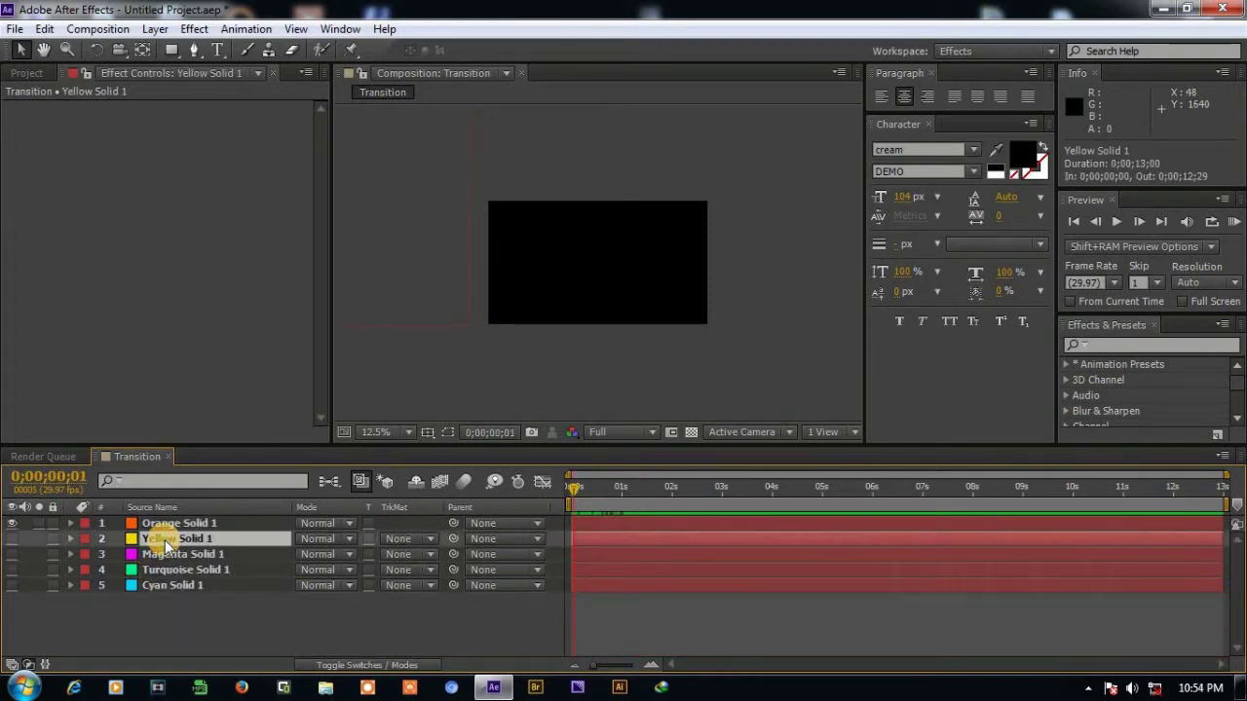
key(ctrl+v)
click(160, 553)
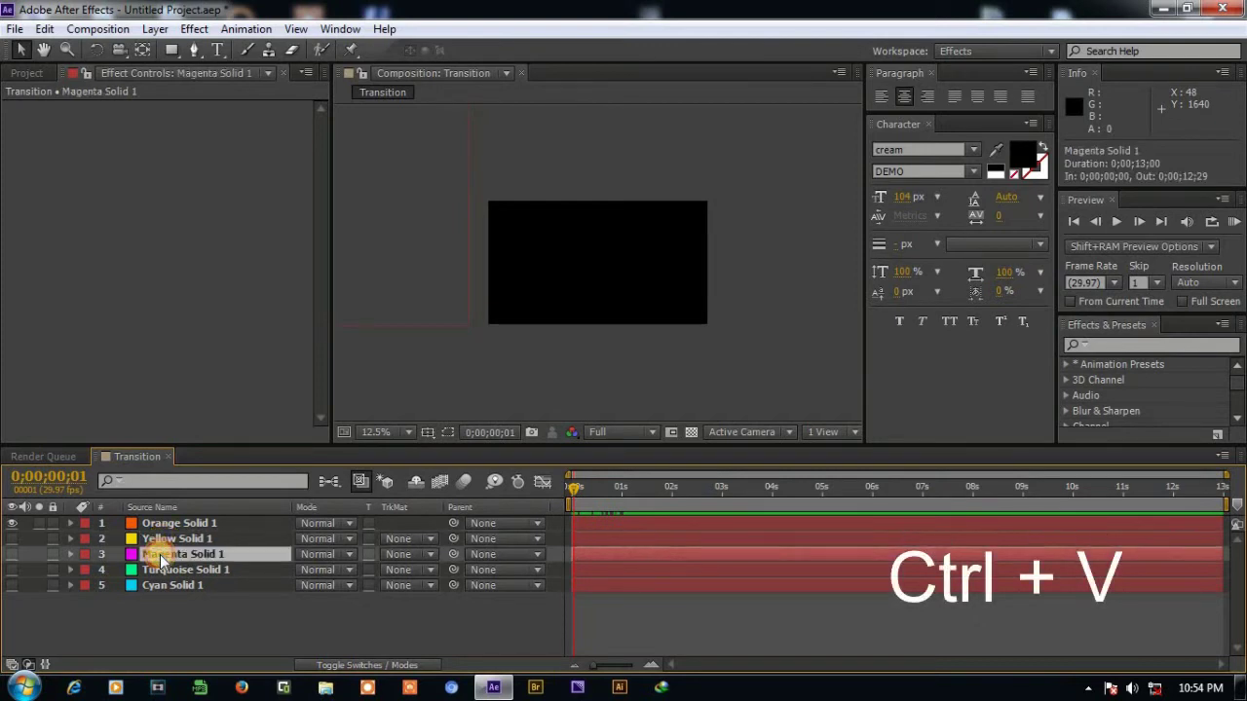
key(ctrl+v)
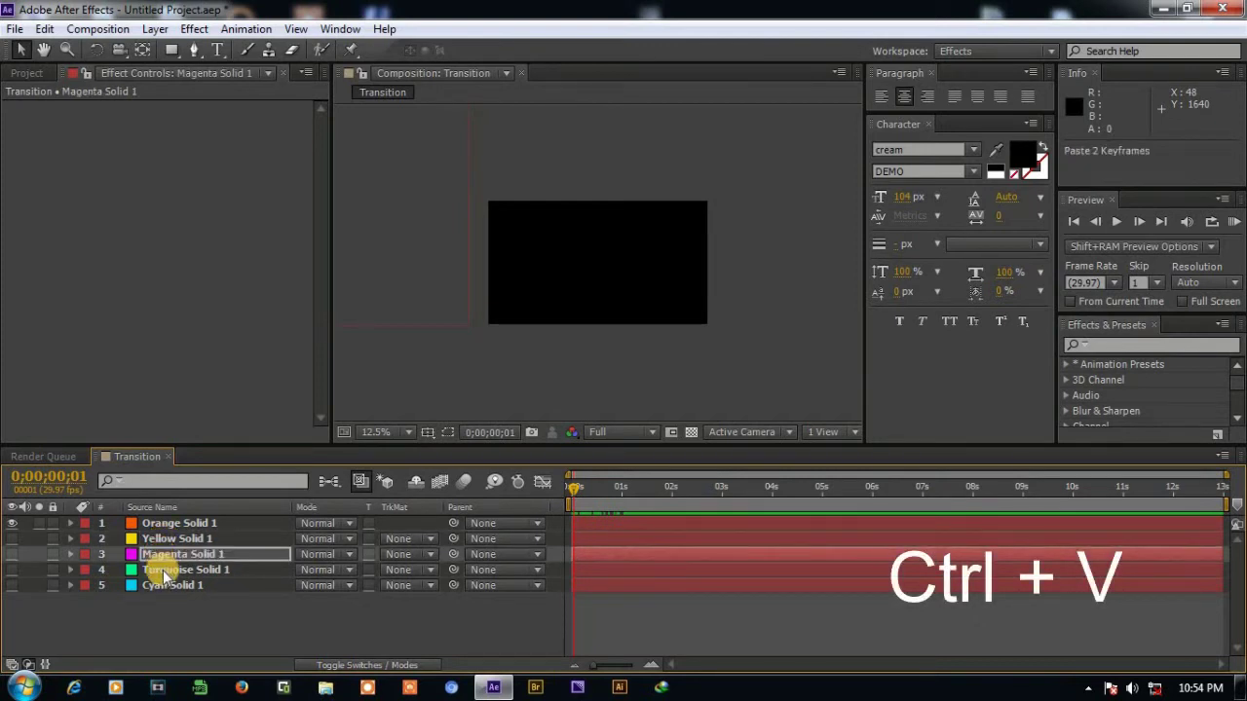
click(164, 570)
key(ctrl+v)
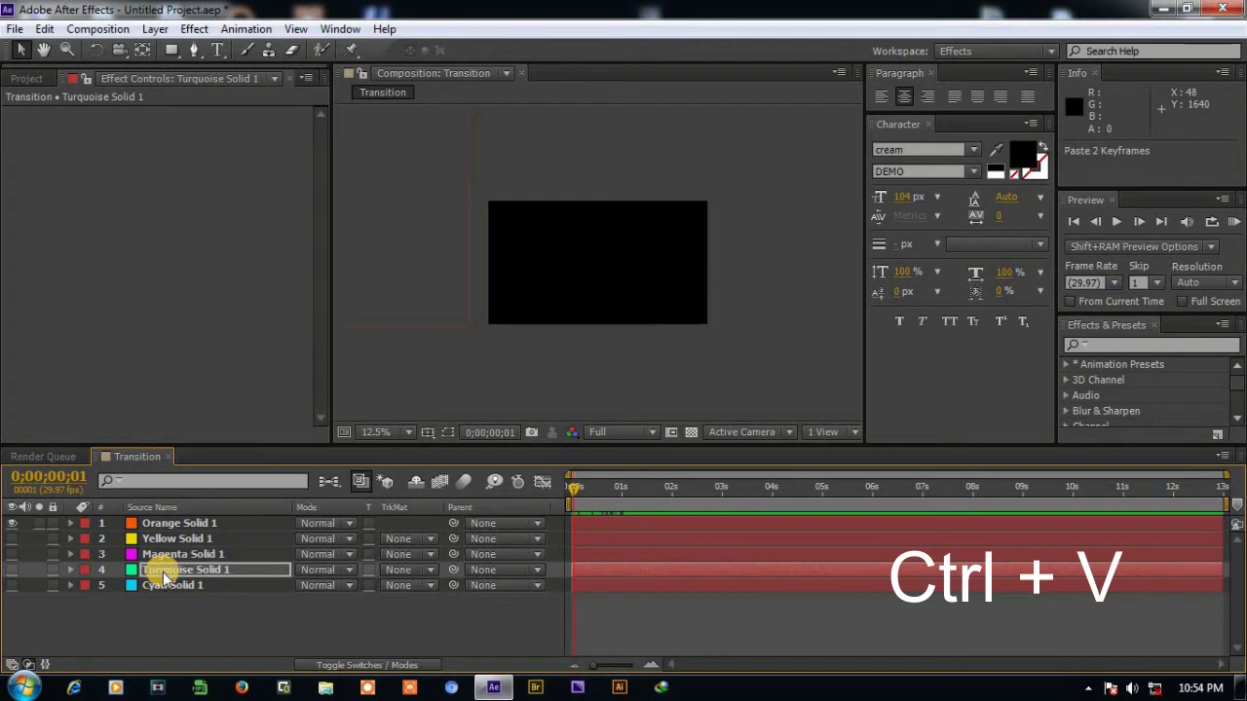
click(168, 588)
key(ctrl+v)
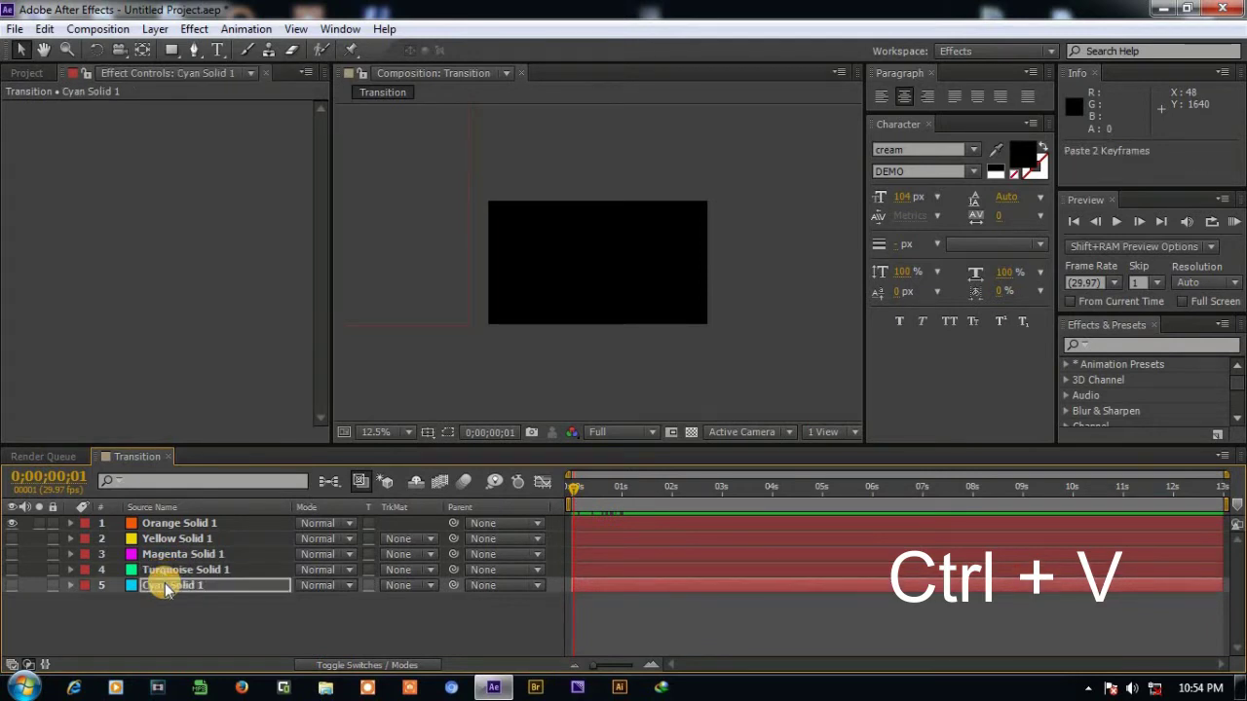
click(229, 541)
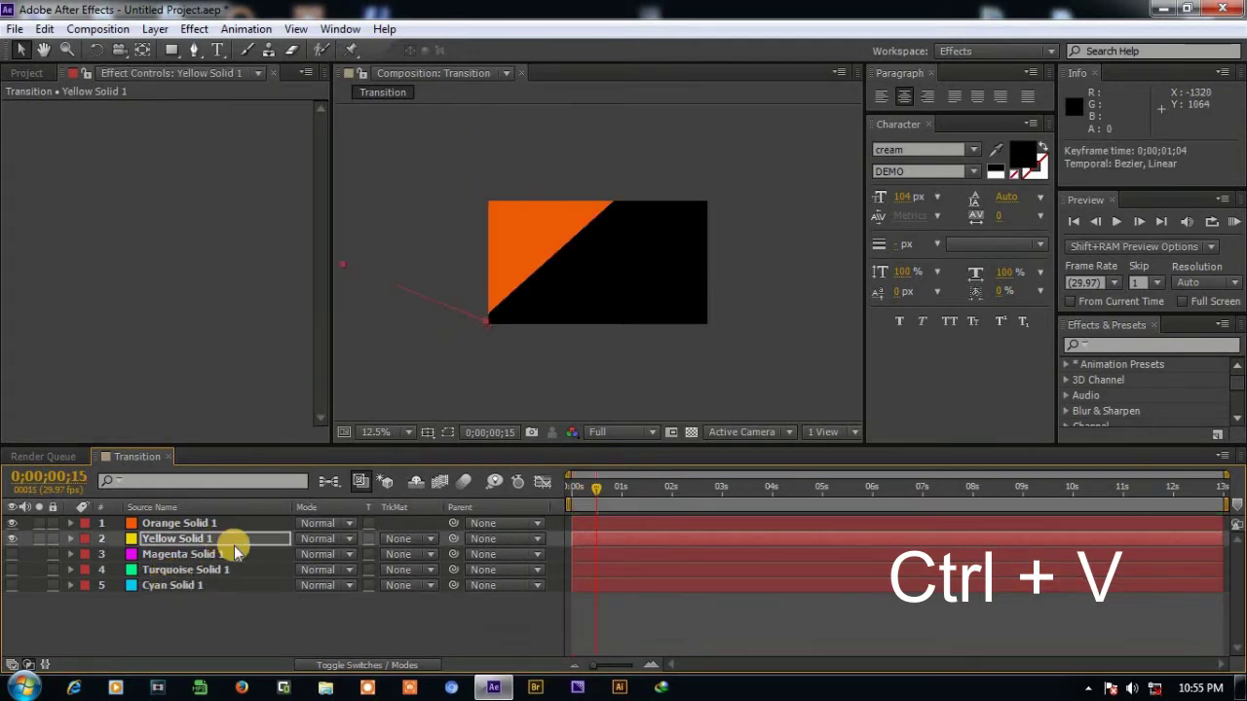
click(12, 538)
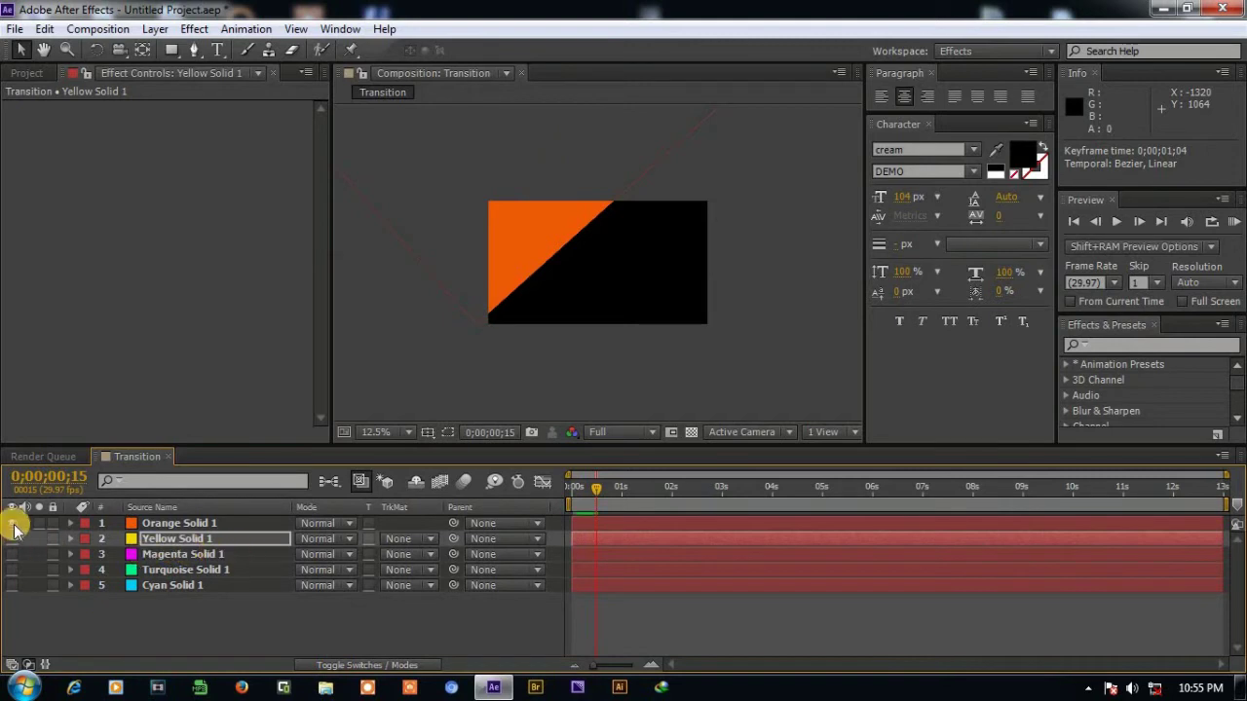
Hide Orange and Yellow, show Cyan, and scrub to frame 16 to check its wipe.
click(12, 524)
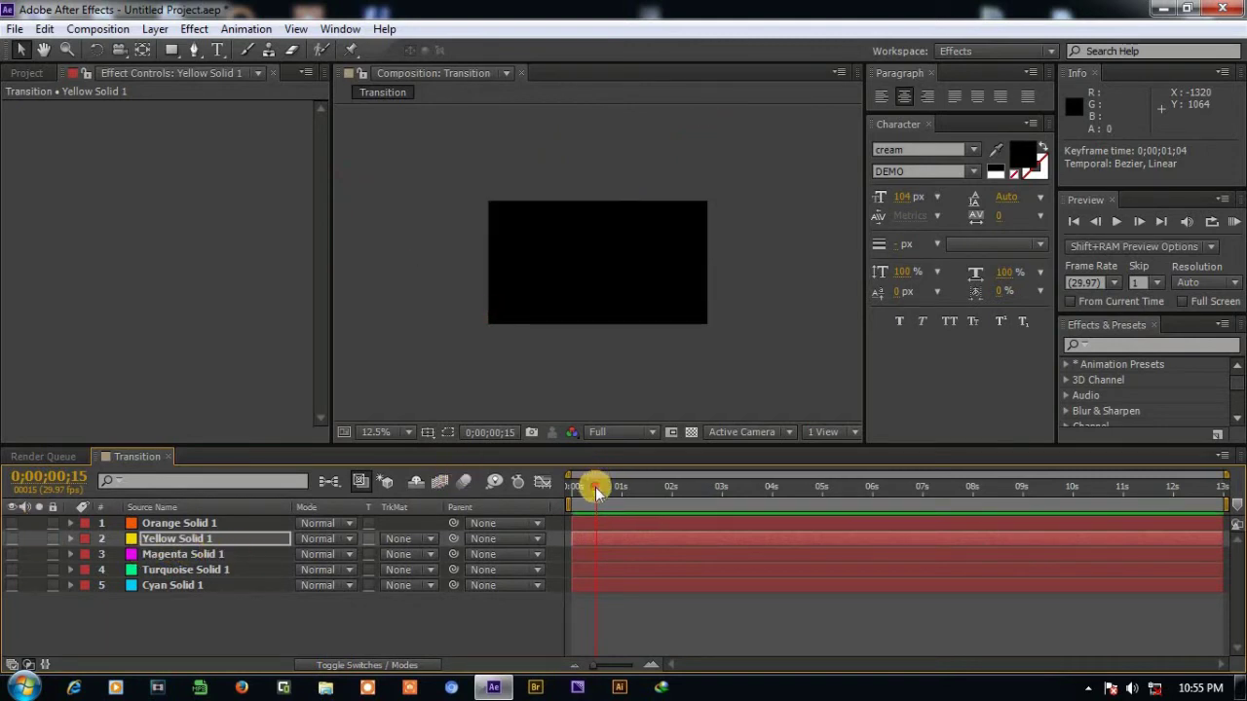
drag(594, 486, 571, 487)
click(12, 538)
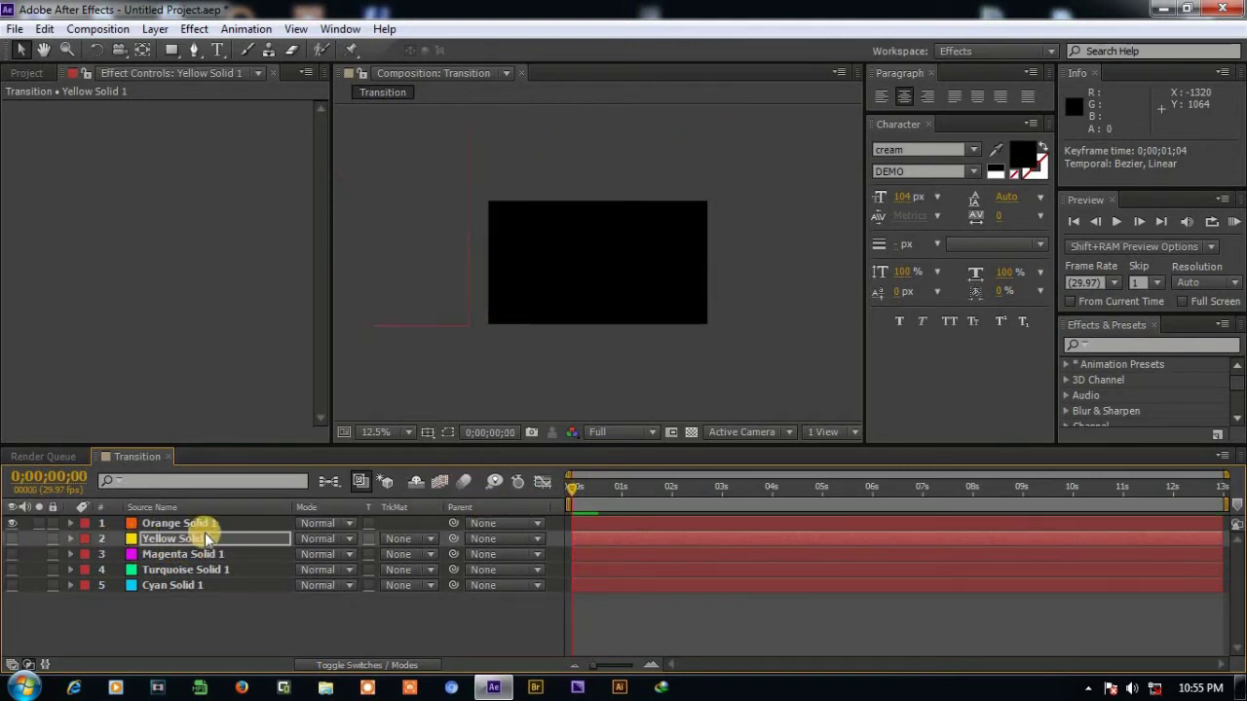
click(13, 538)
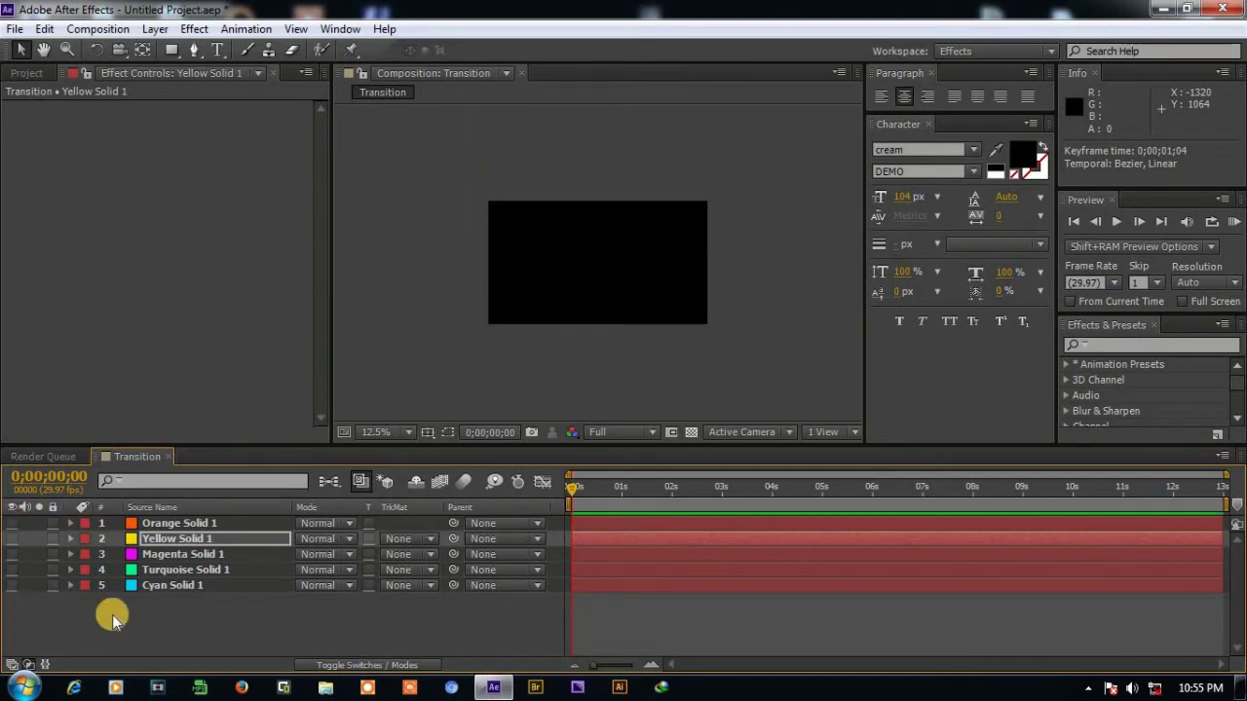
click(13, 584)
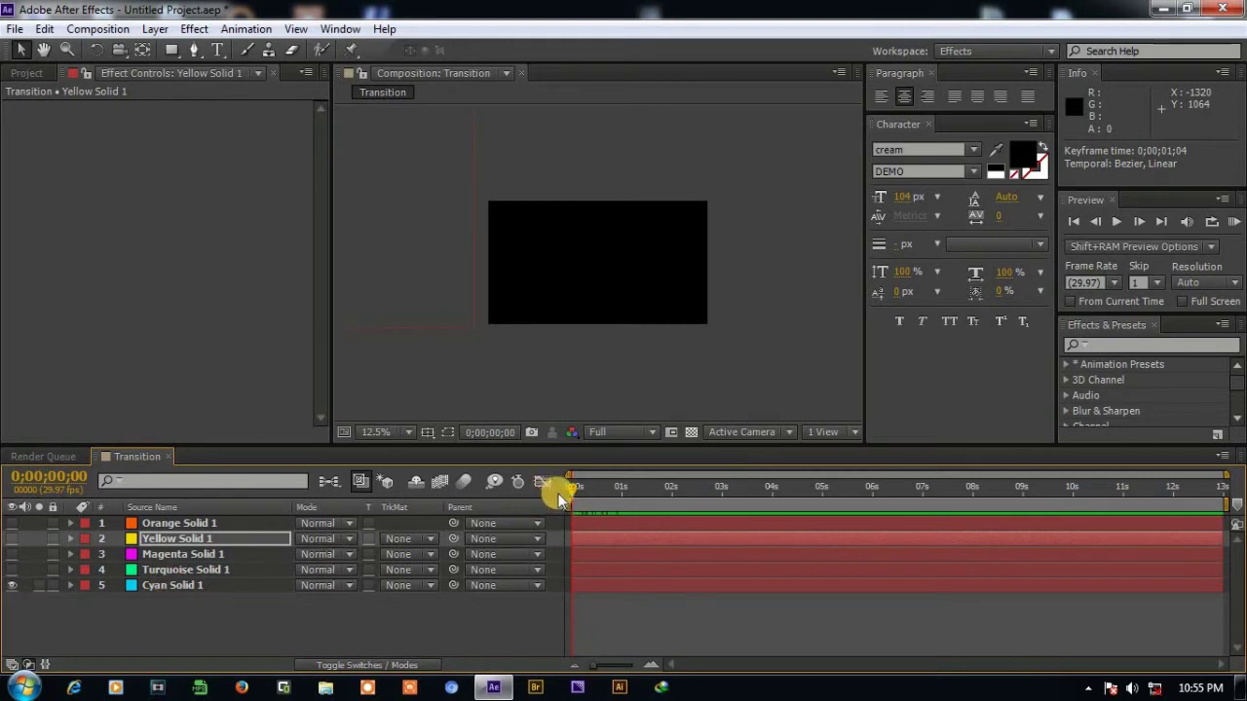
drag(572, 492, 595, 503)
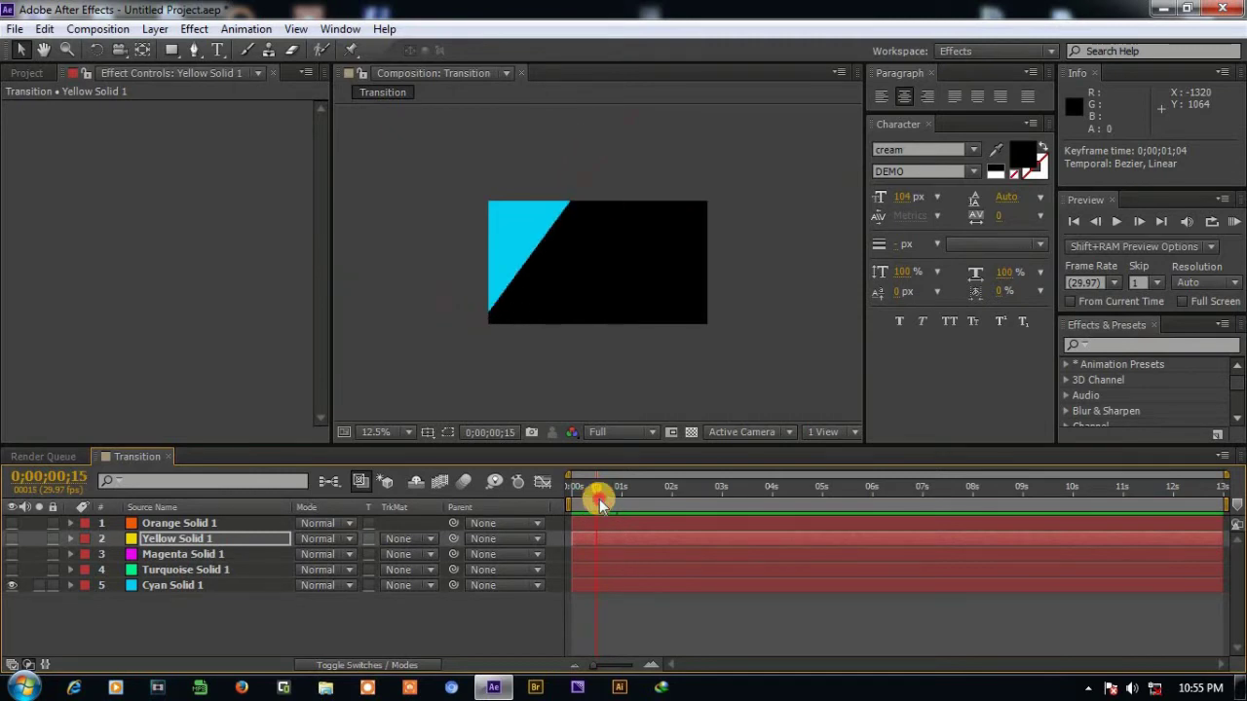
drag(598, 494, 599, 494)
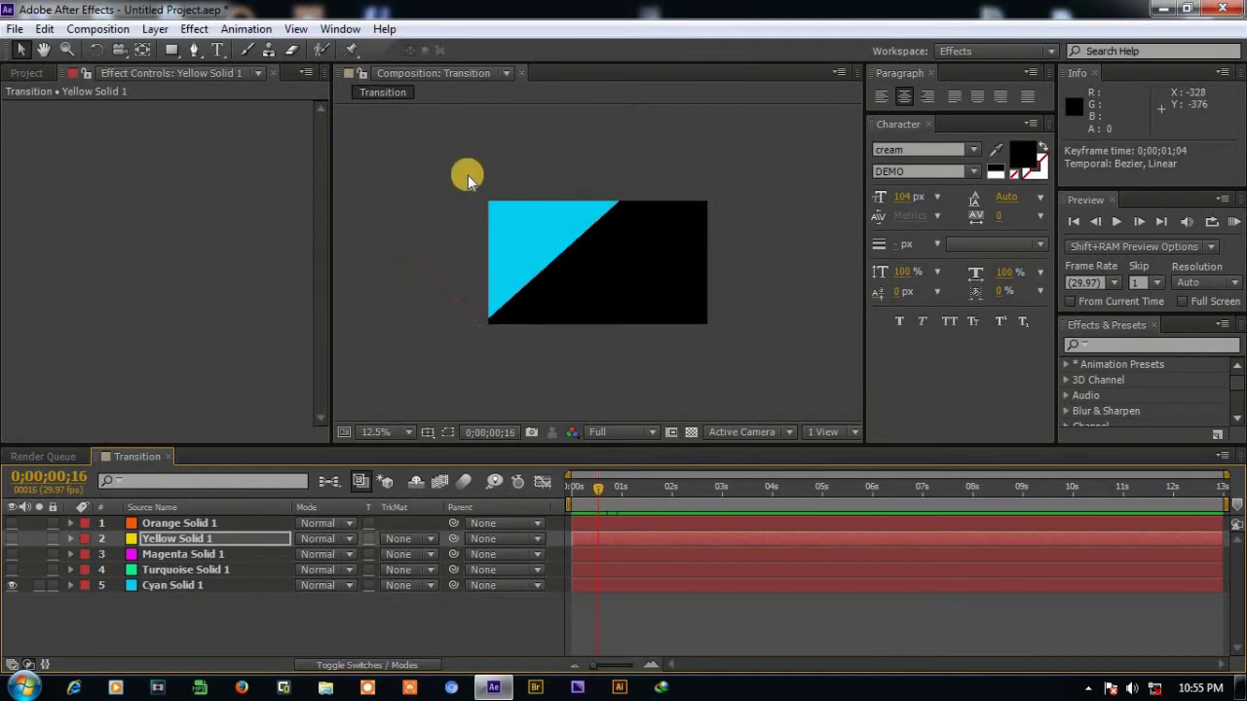
Show Turquoise Solid 1 and expand its transform properties.
click(12, 570)
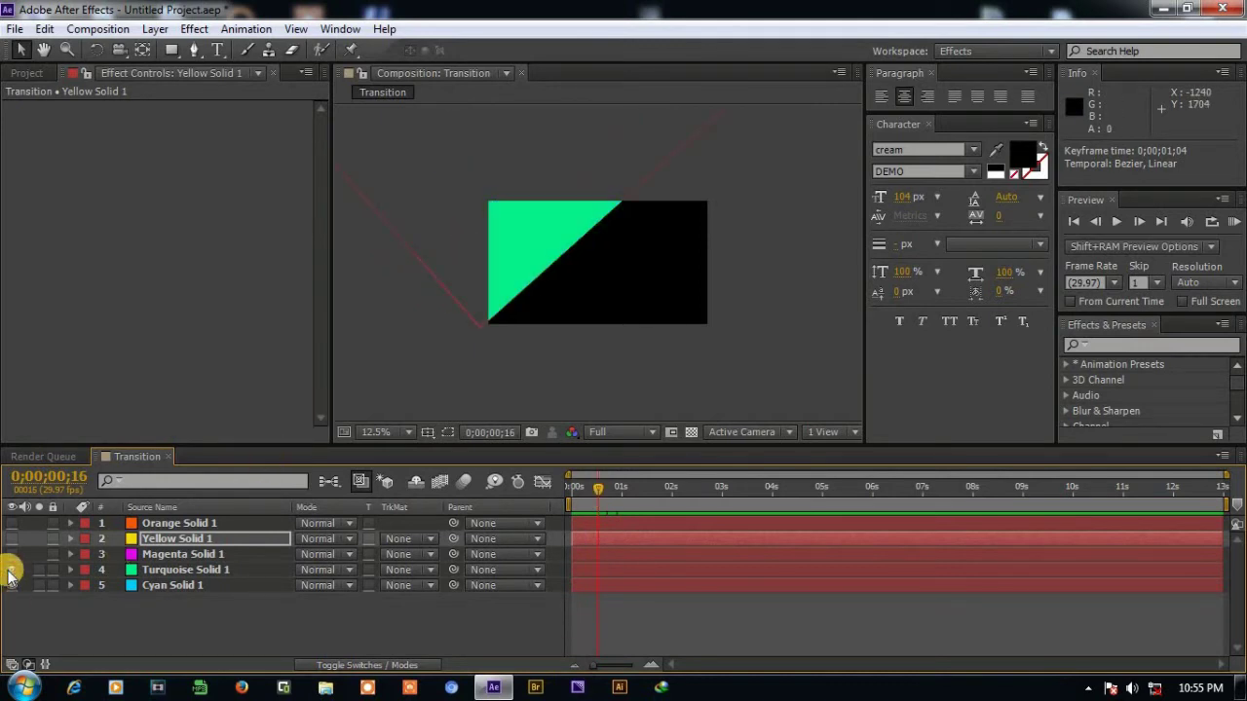
drag(8, 575, 10, 585)
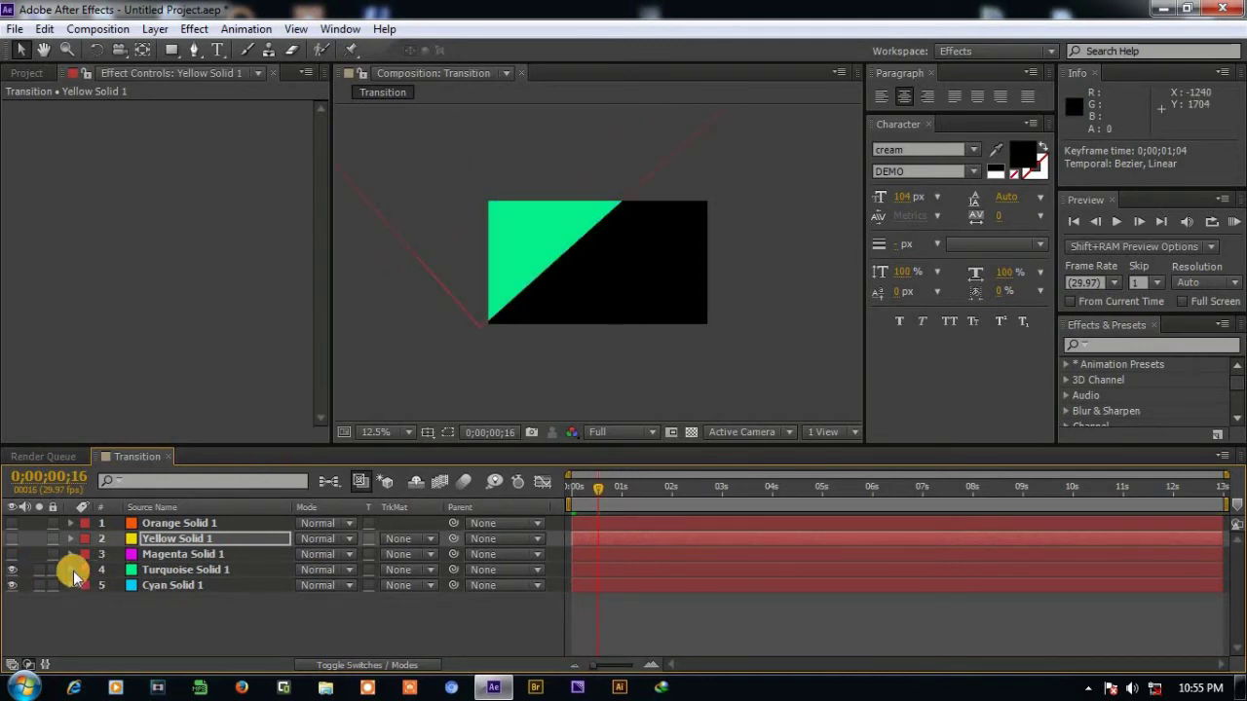
click(73, 571)
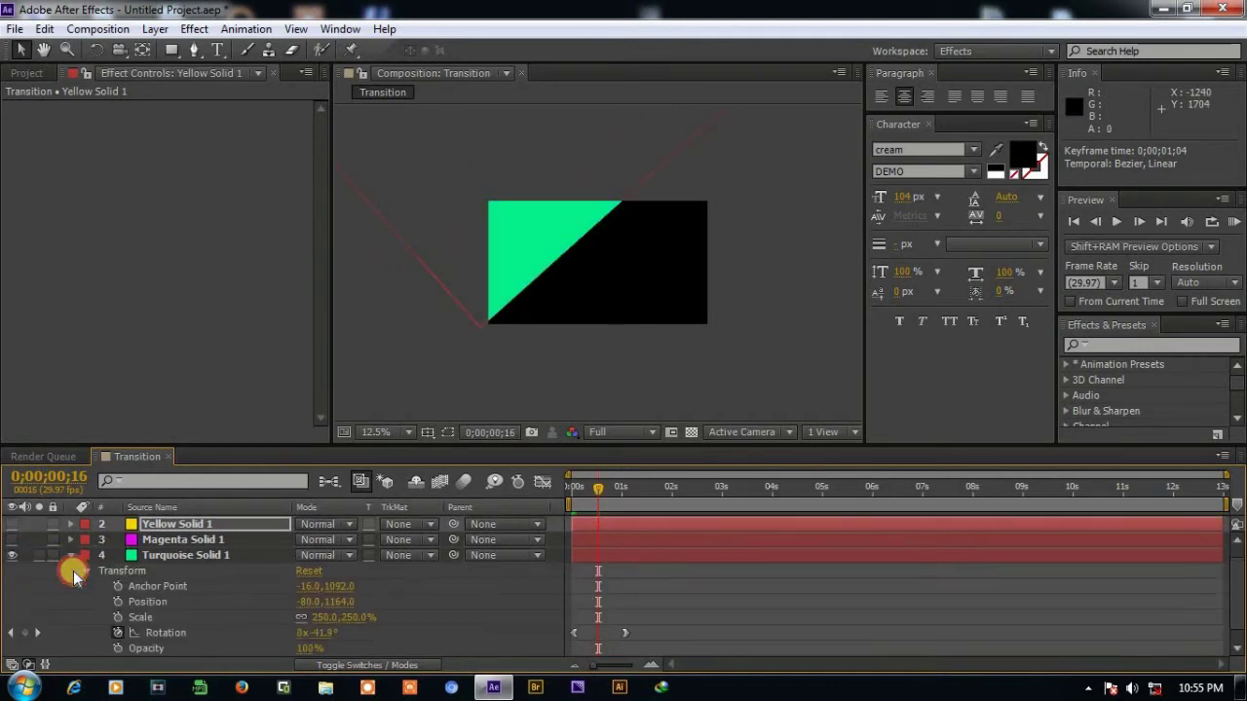
Move Turquoise Solid 1's final rotation keyframe to 1;04 and scrub frames 16–18.
click(598, 634)
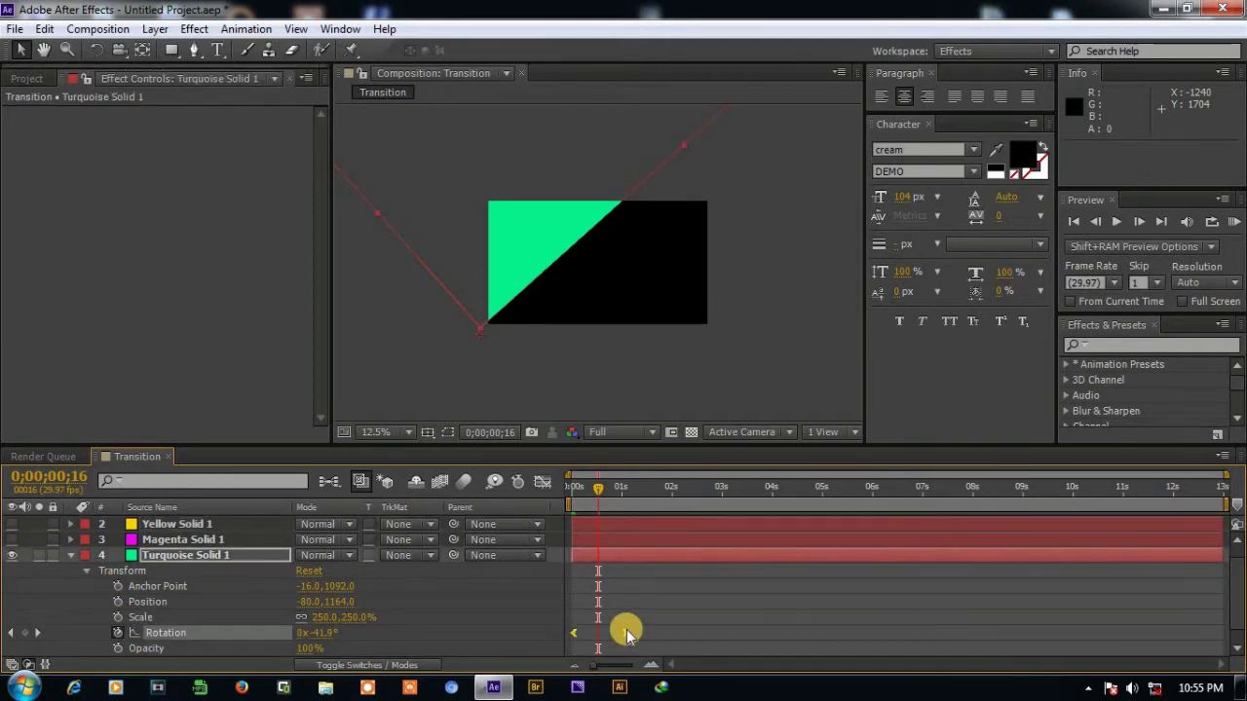
drag(626, 634, 618, 633)
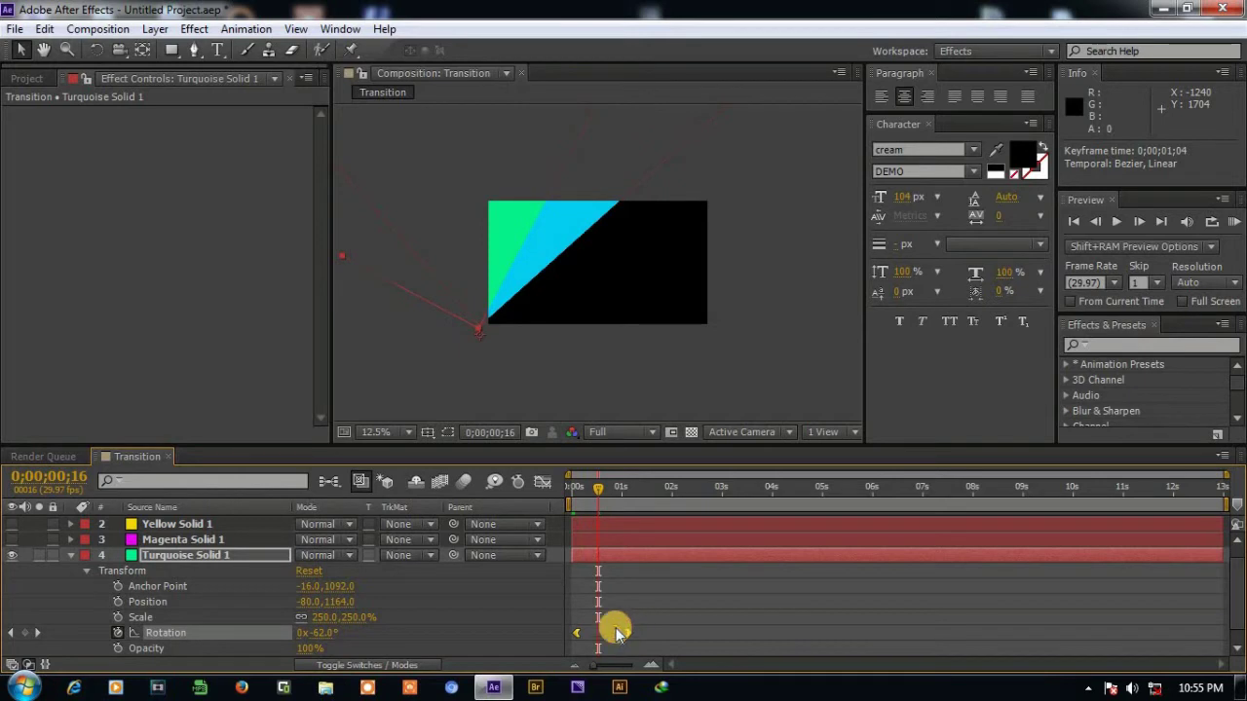
click(678, 630)
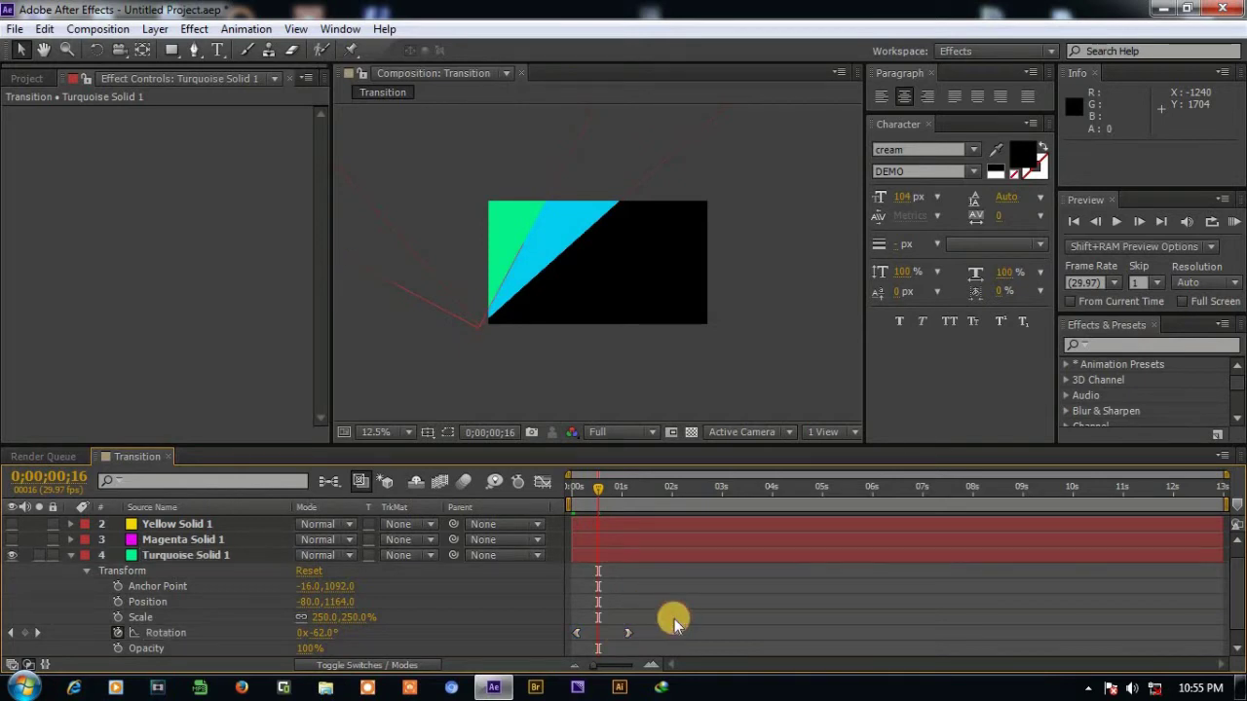
click(71, 554)
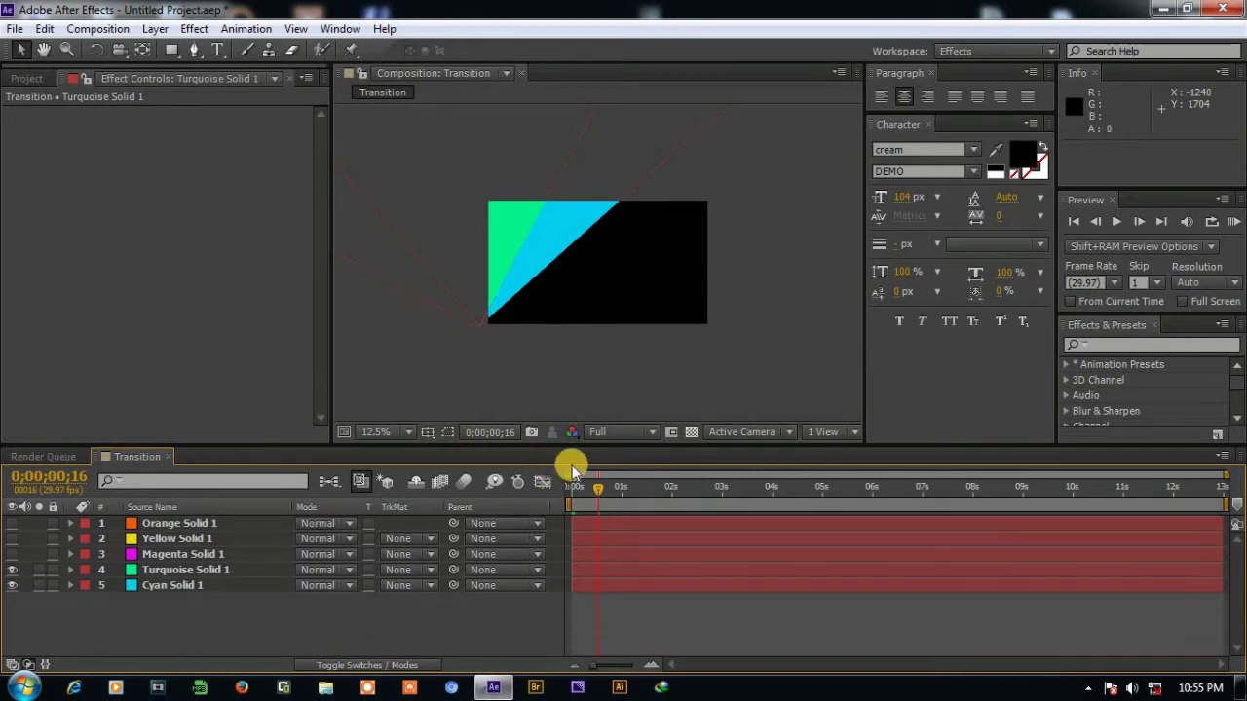
drag(601, 491, 603, 494)
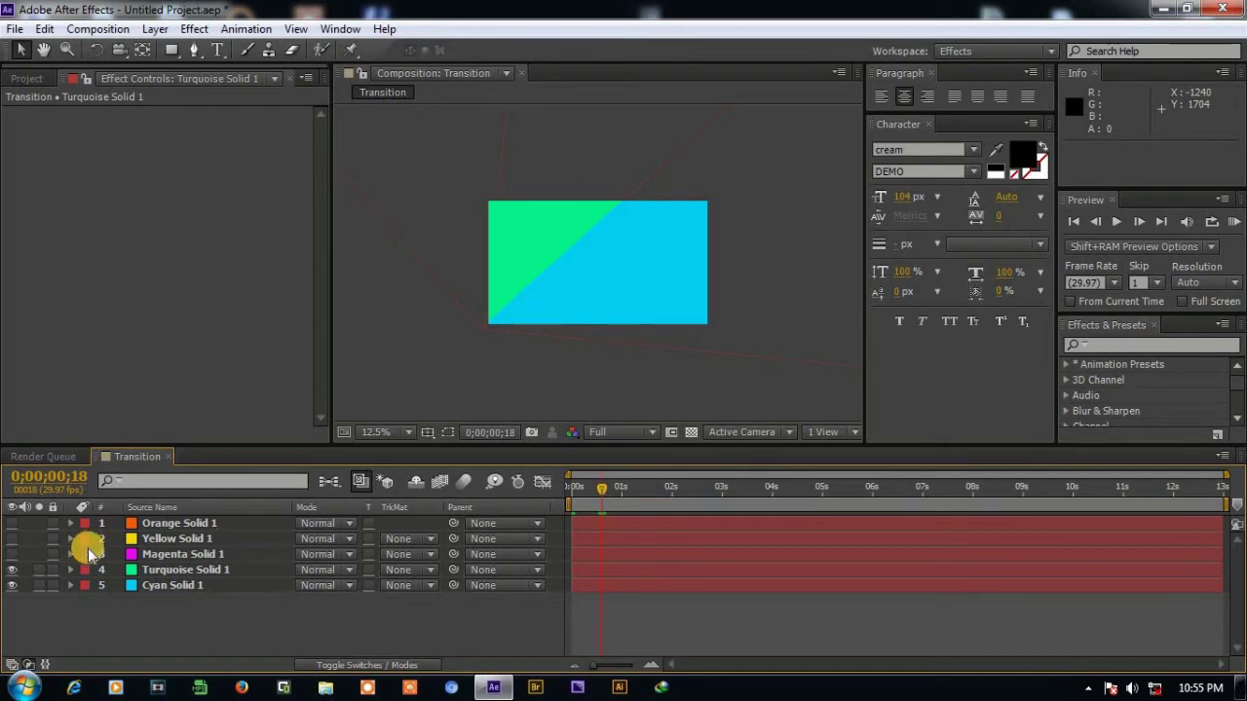
Show Magenta, move its final rotation keyframe to 1;06, and preview the stagger.
click(11, 554)
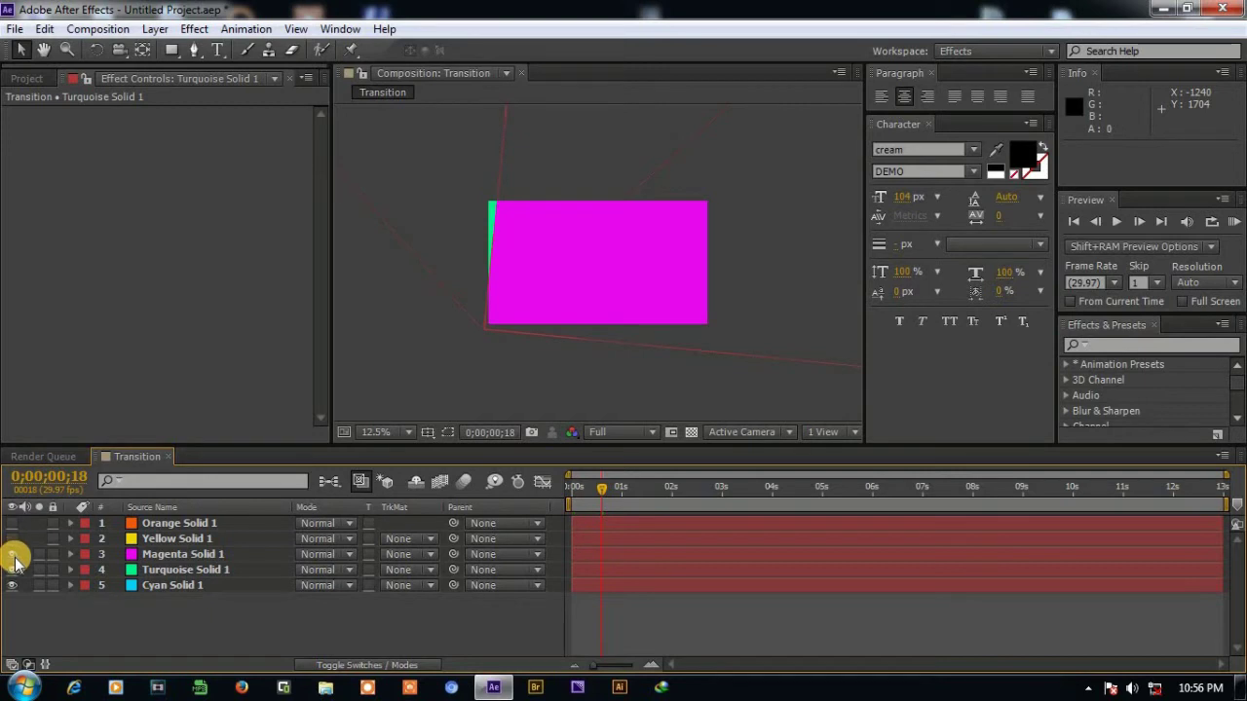
click(70, 555)
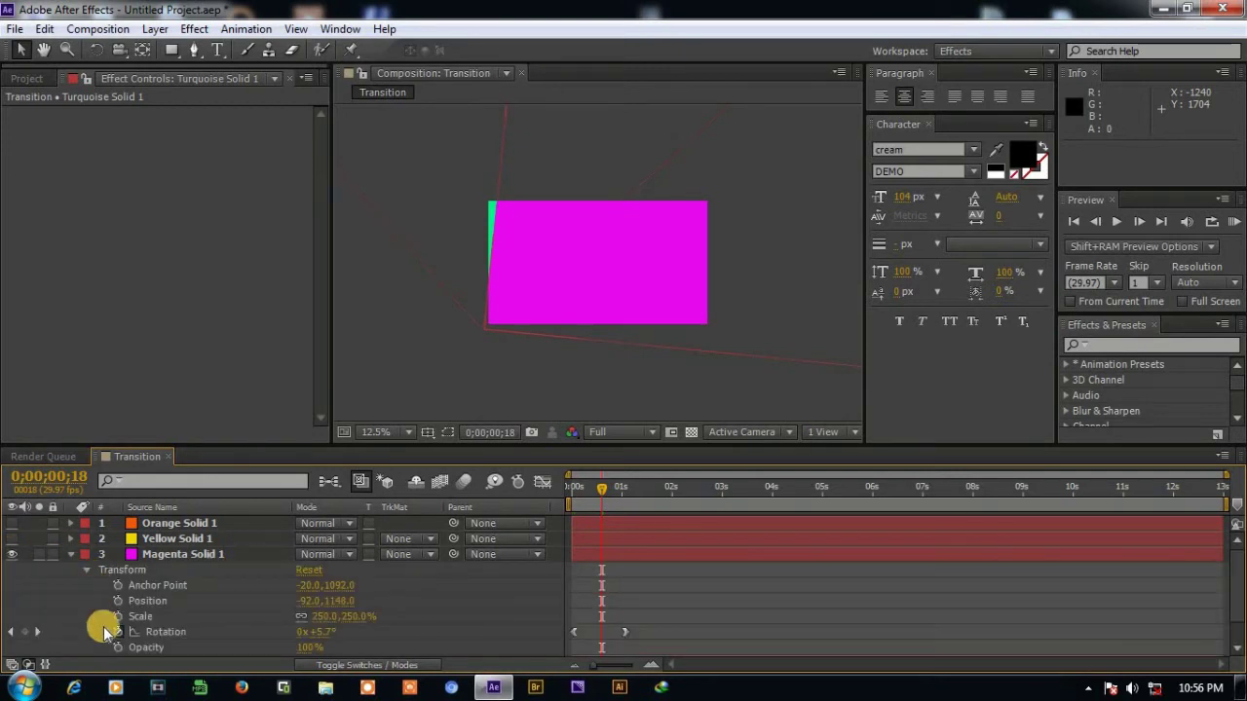
mouse_move(637, 627)
mouse_down()
mouse_move(570, 638)
mouse_move(636, 635)
mouse_up()
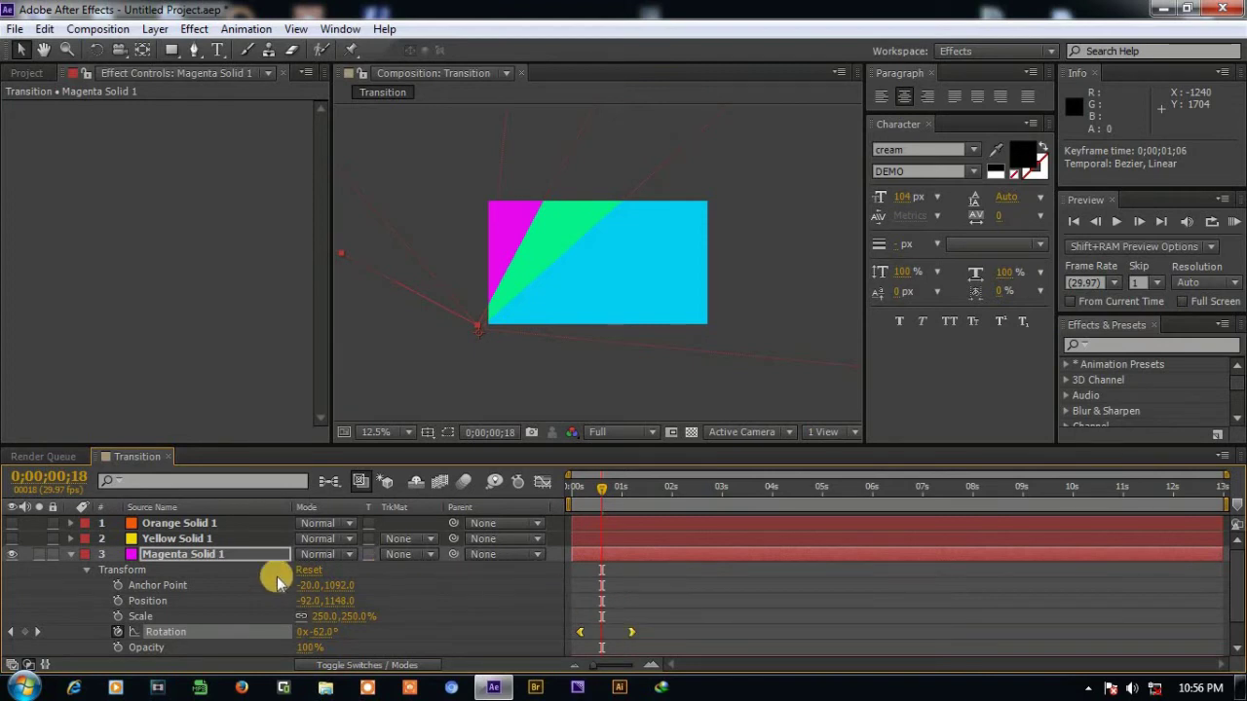
click(70, 553)
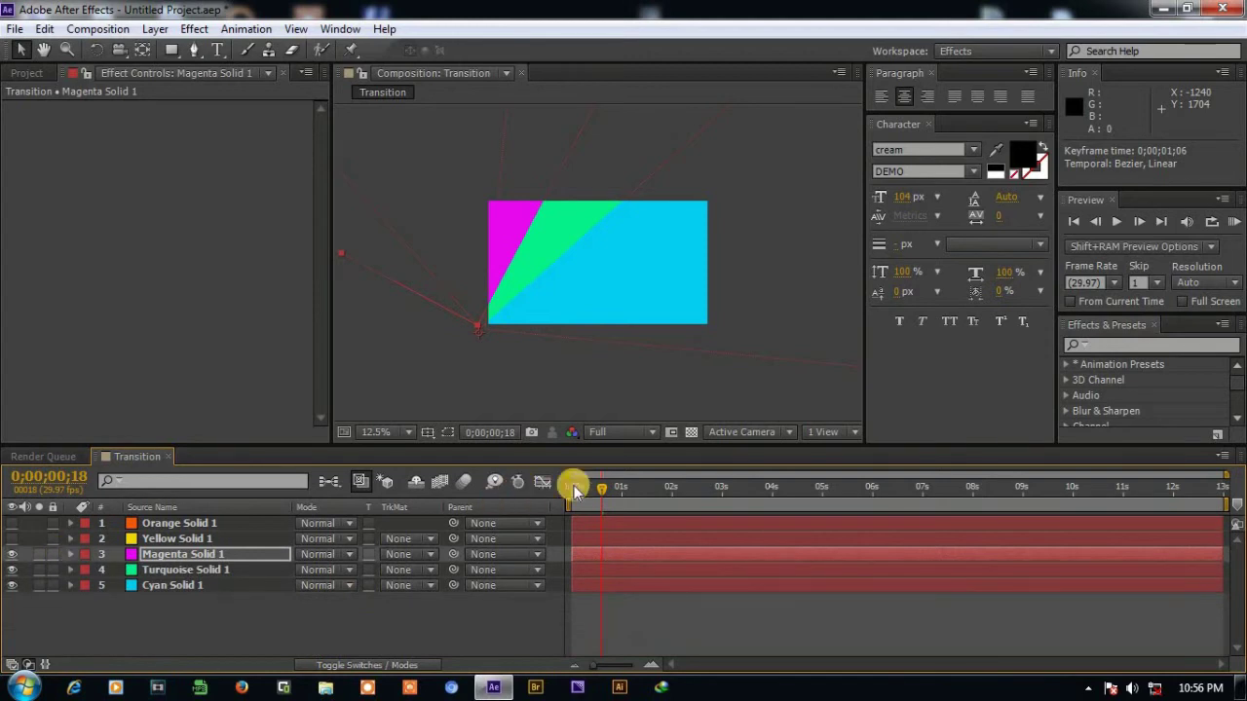
mouse_move(604, 495)
mouse_down()
mouse_move(593, 492)
mouse_move(608, 495)
mouse_up()
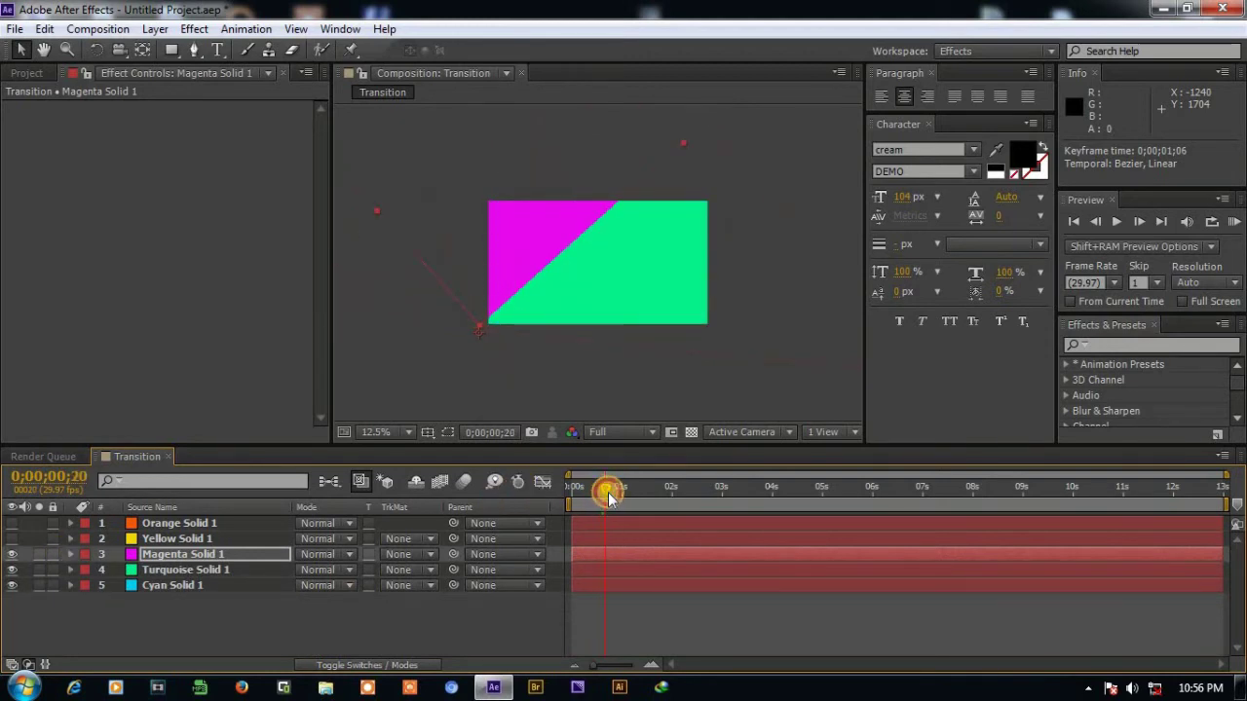
Make Yellow Solid 1 visible and shift its end Rotation keyframe one frame earlier.
click(11, 538)
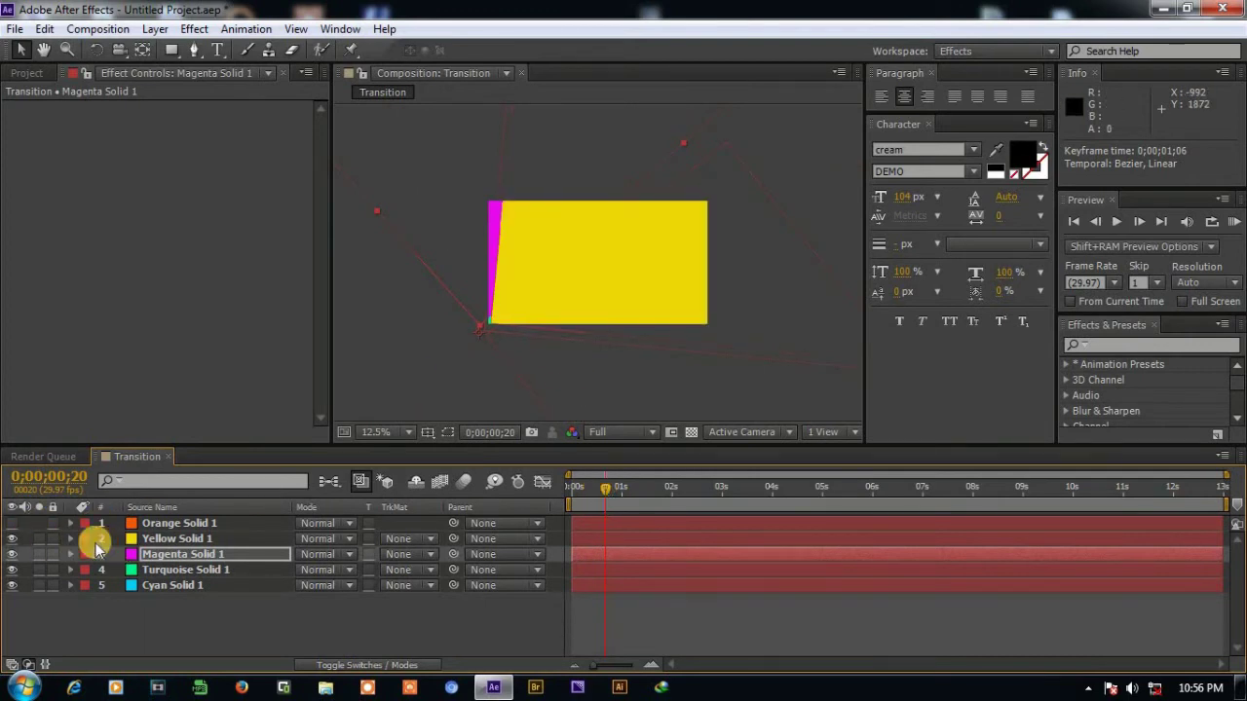
click(71, 540)
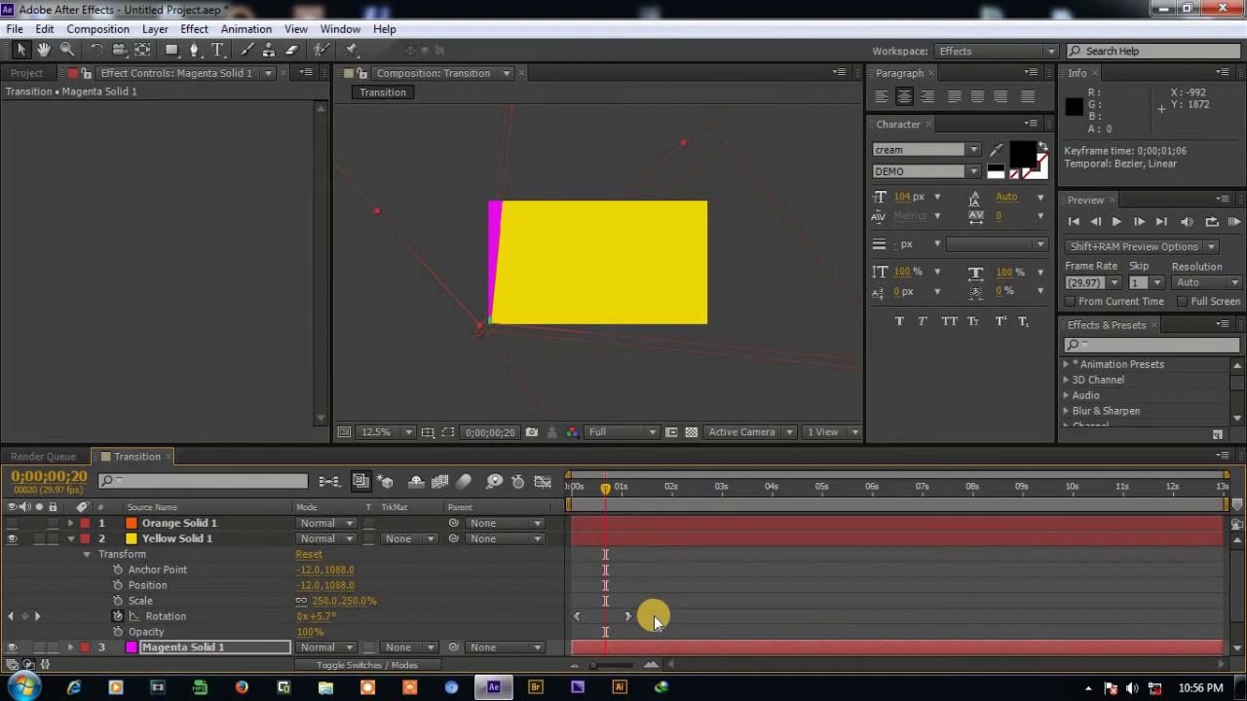
mouse_move(653, 615)
mouse_down()
mouse_move(572, 628)
mouse_move(634, 620)
mouse_up()
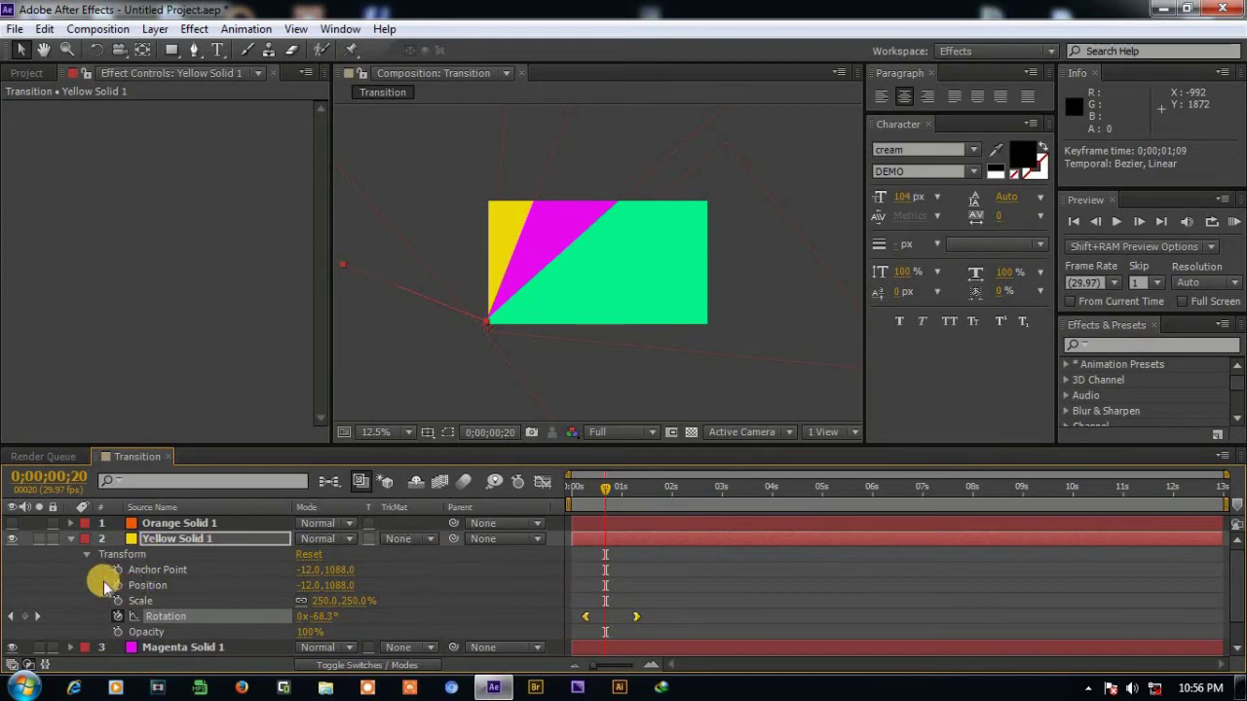
drag(639, 616, 634, 616)
click(332, 604)
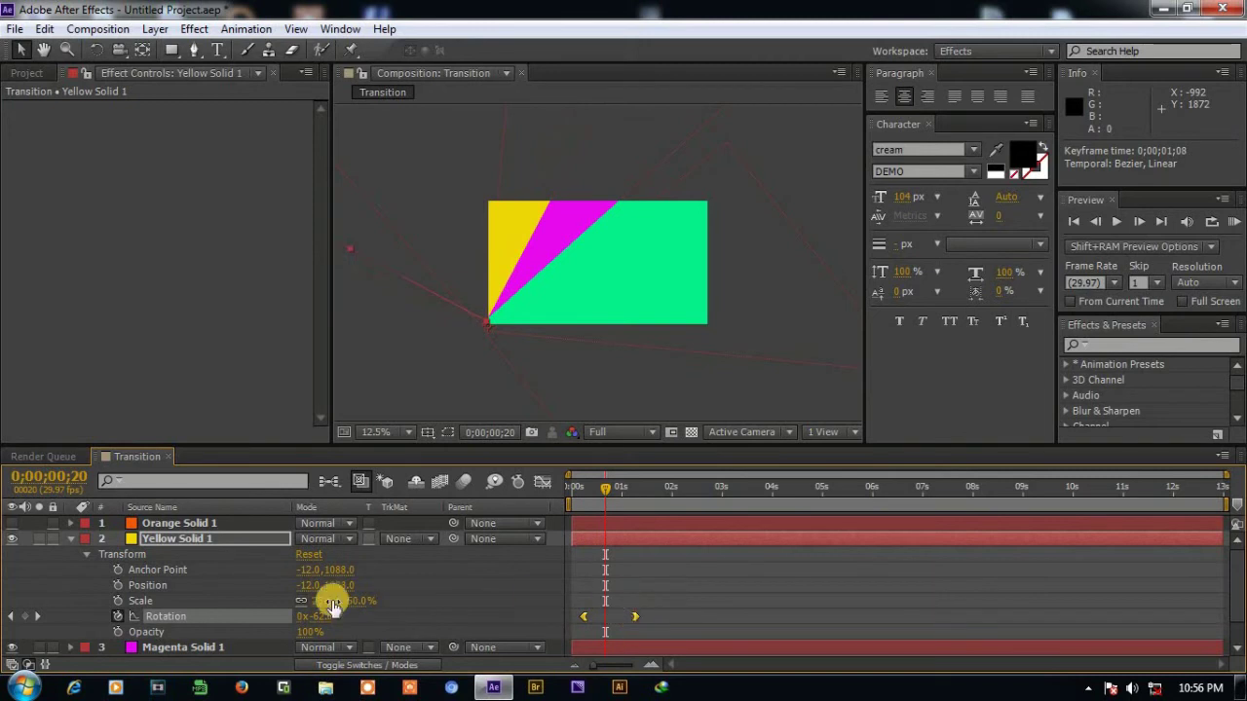
click(67, 538)
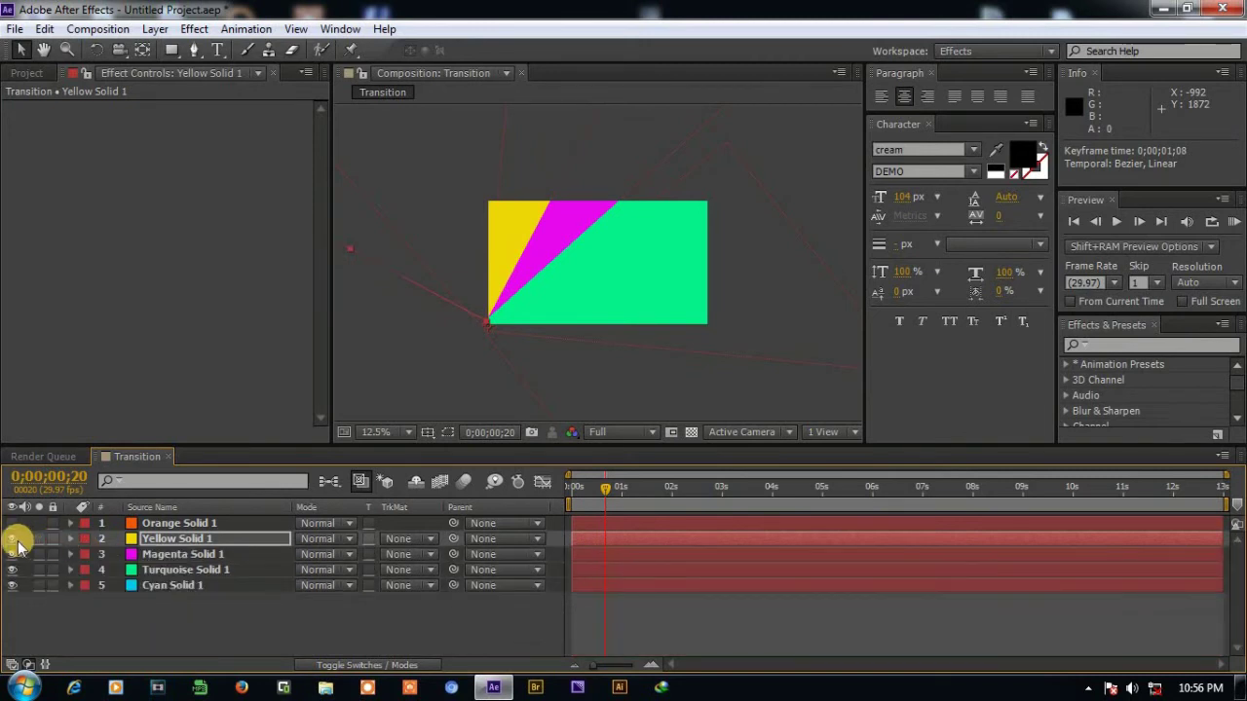
Make Orange Solid 1 visible, move its end Rotation keyframe to 1;09, and preview the animation.
drag(605, 489, 612, 495)
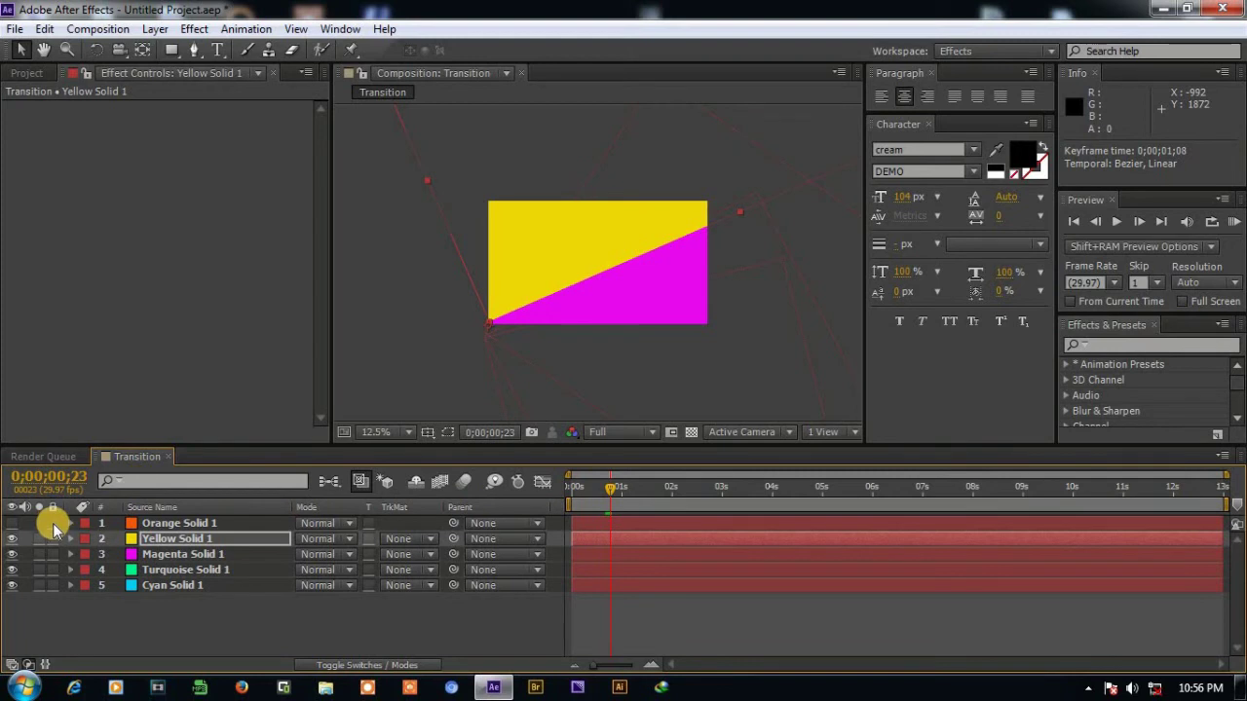
click(11, 523)
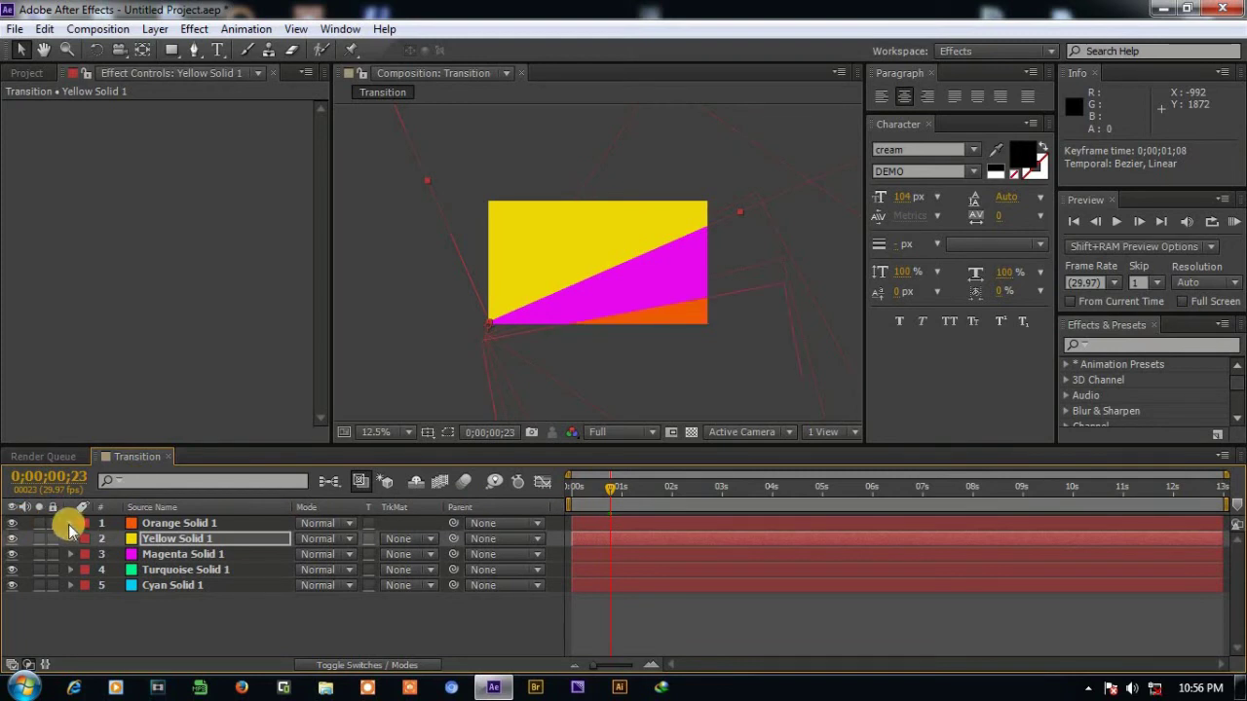
click(71, 523)
mouse_move(640, 598)
mouse_down()
mouse_move(562, 606)
mouse_move(638, 607)
mouse_up()
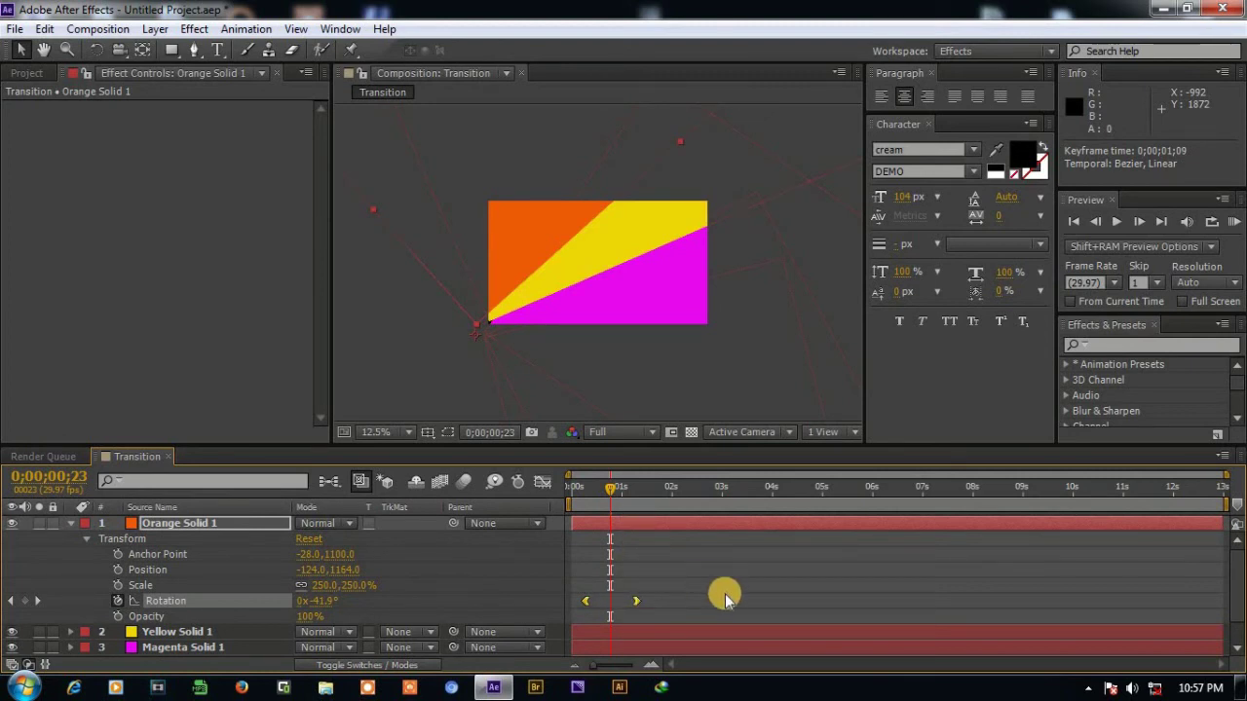
click(689, 599)
click(70, 523)
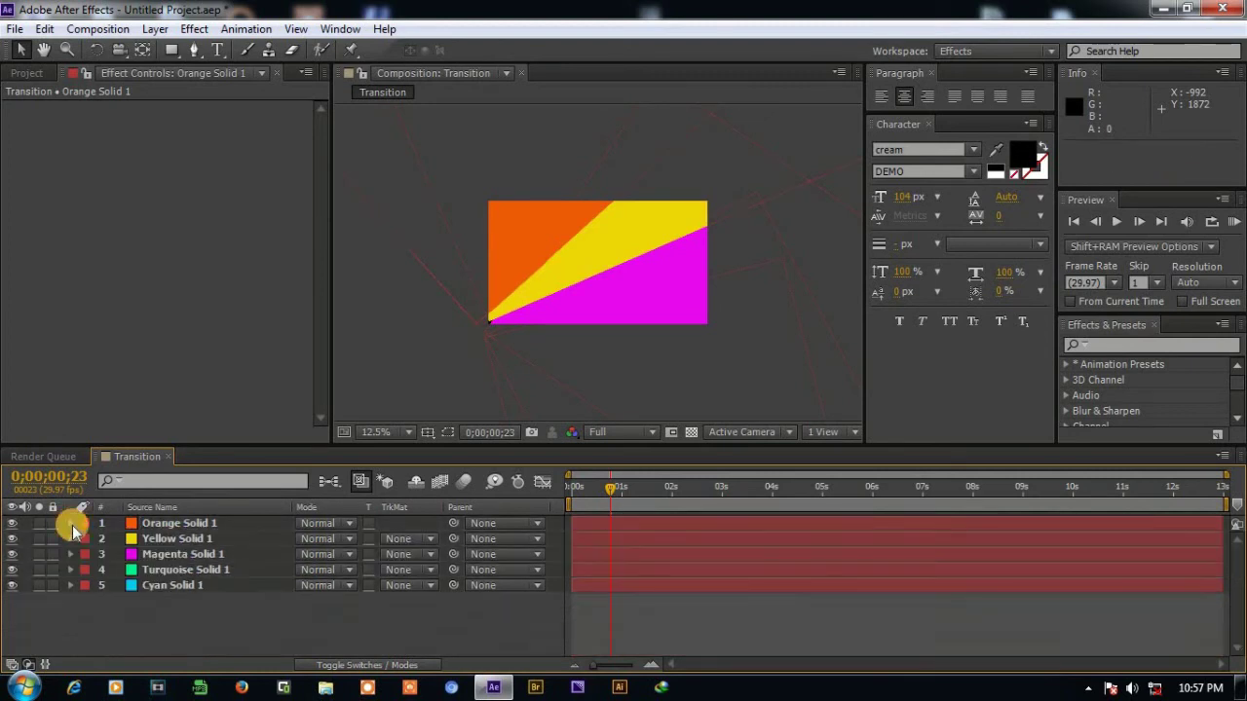
drag(612, 495, 567, 492)
click(1112, 230)
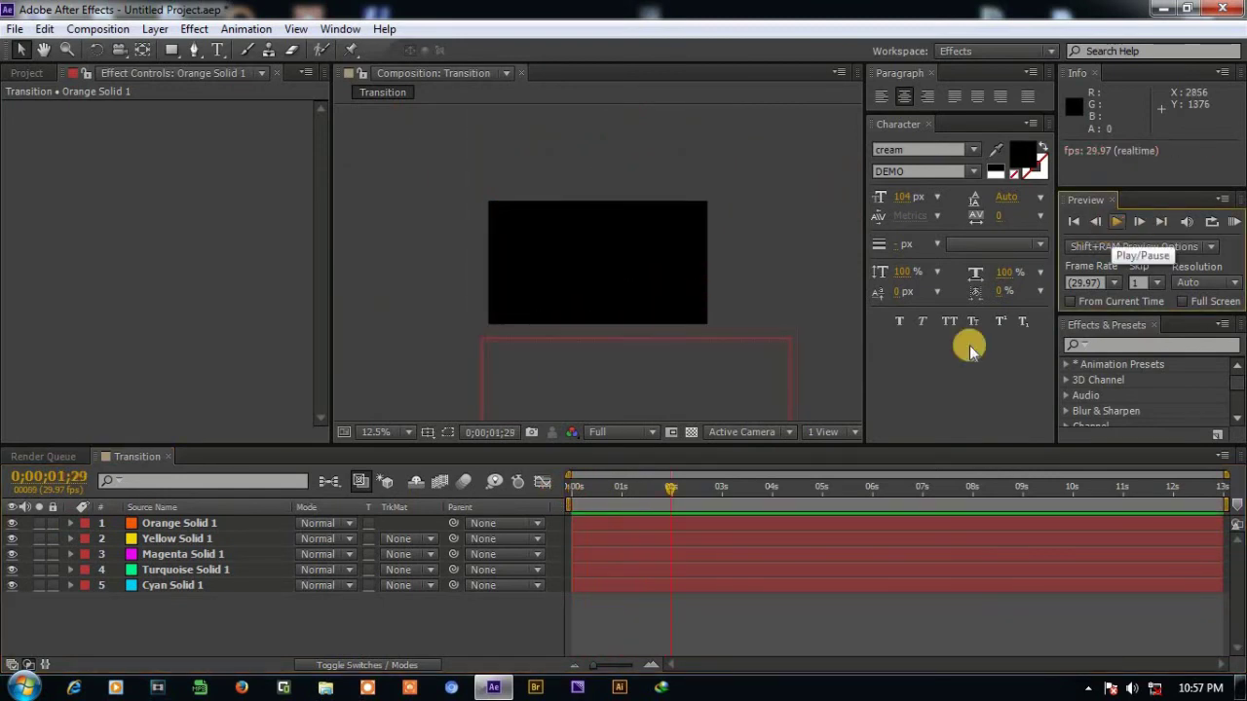
click(582, 491)
mouse_move(594, 494)
mouse_down()
mouse_move(616, 512)
mouse_move(598, 498)
mouse_up()
click(604, 494)
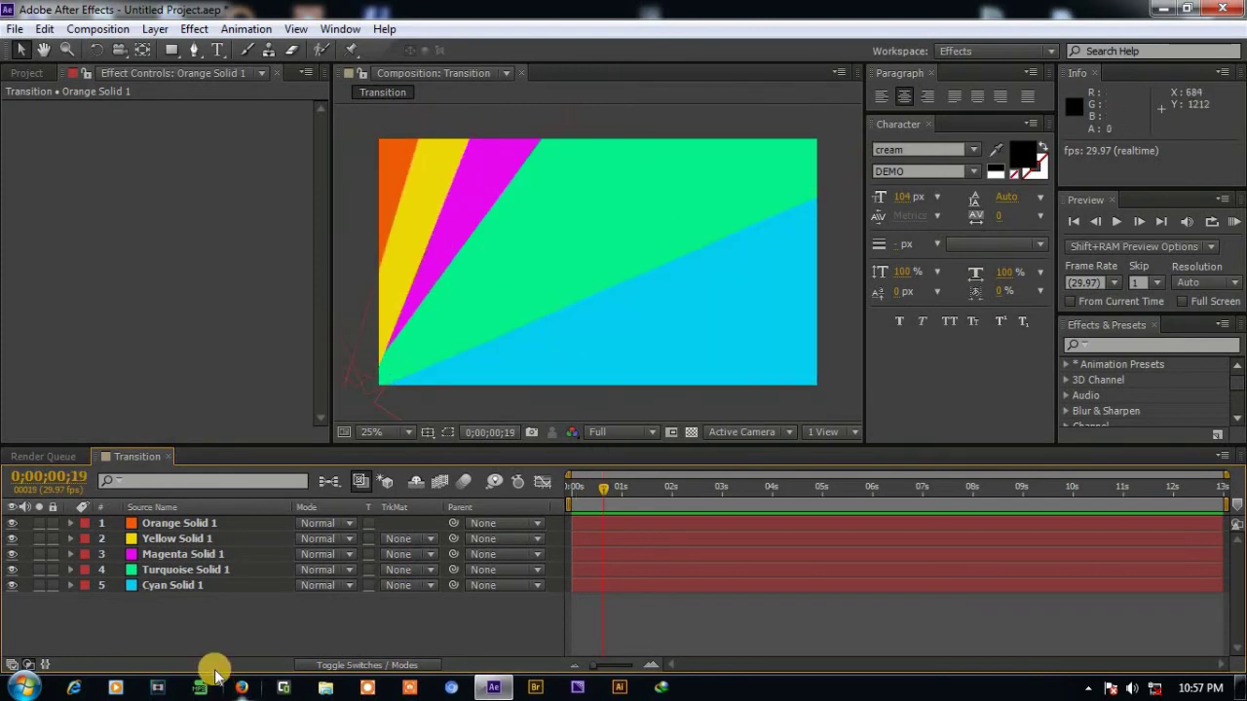
Add a Drop Shadow effect to Turquoise Solid 1 from the Perspective effects.
click(213, 572)
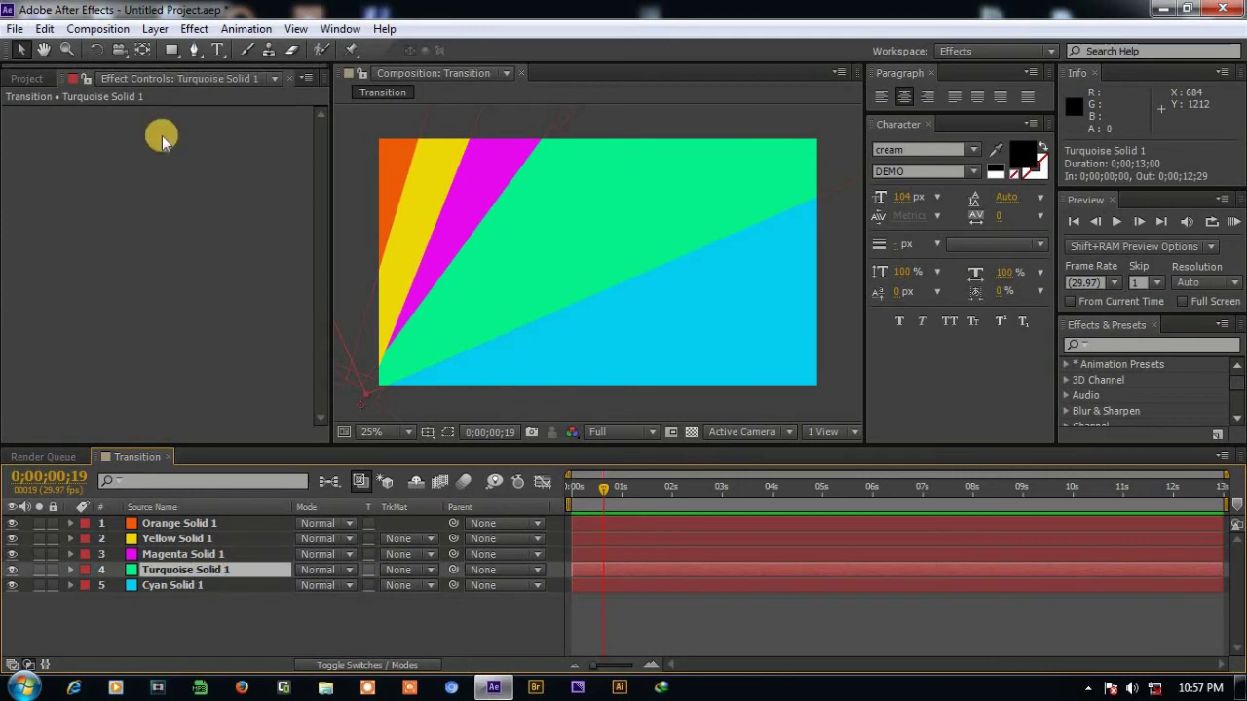
click(193, 29)
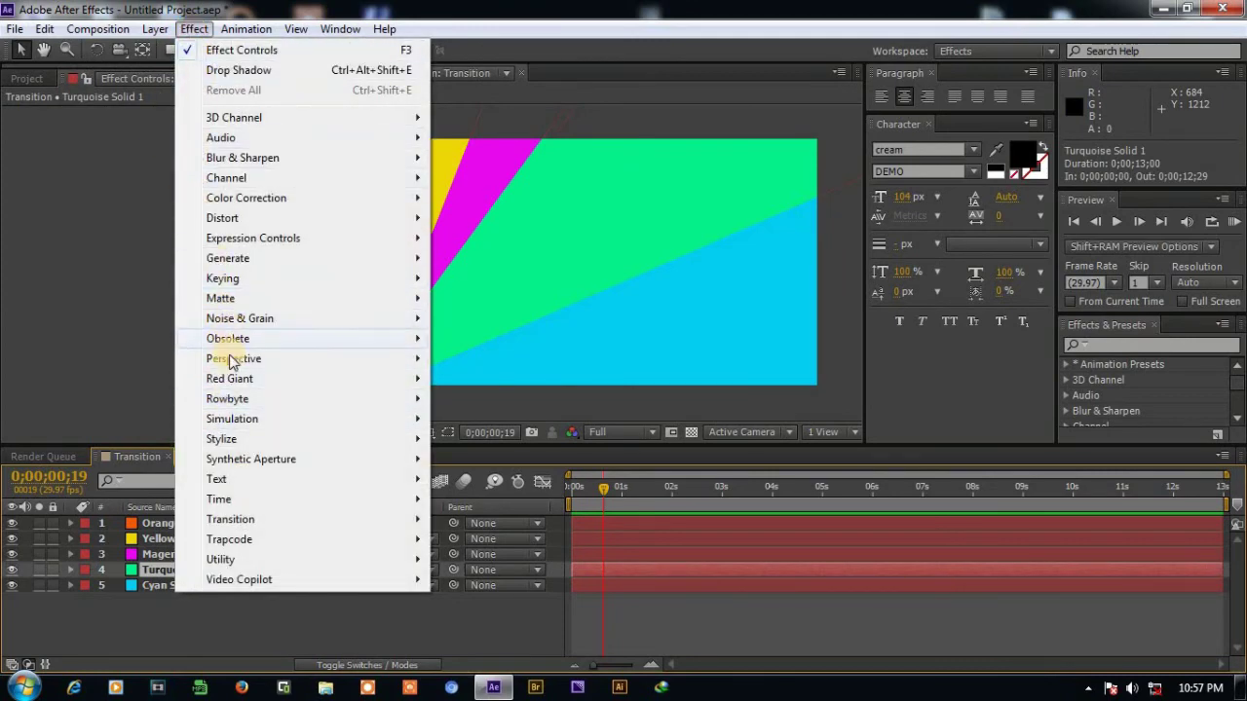
mouse_move(234, 363)
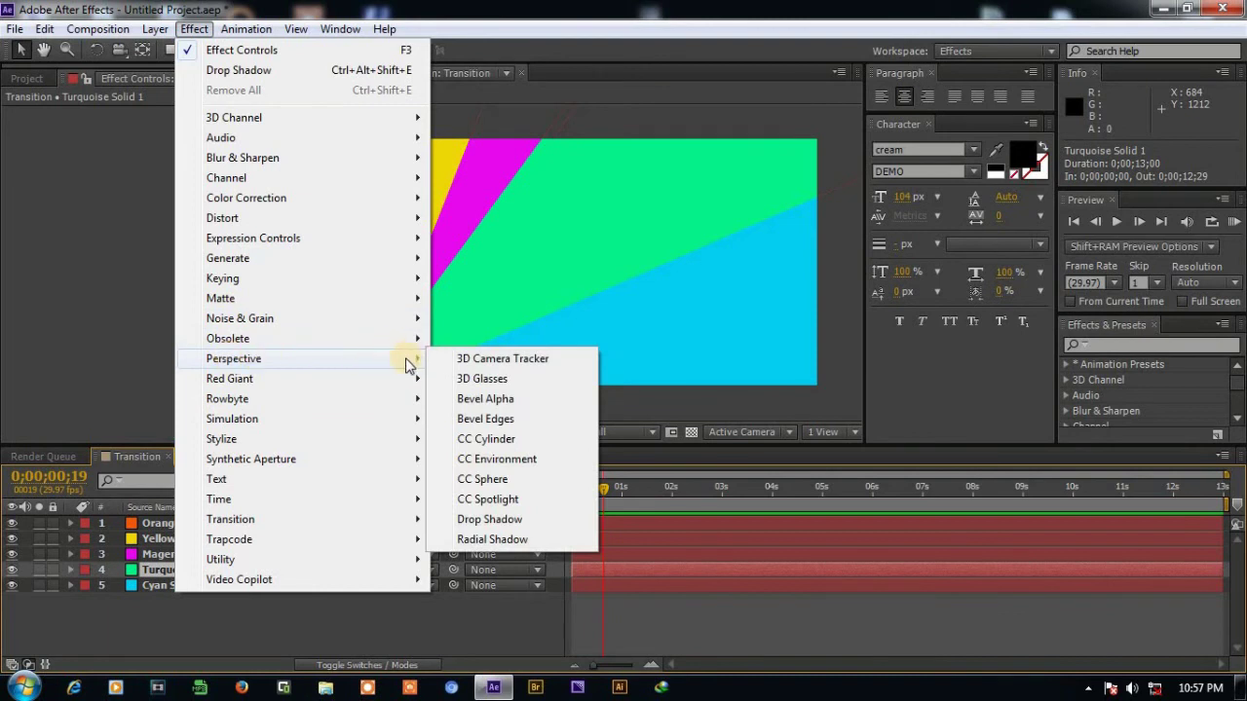
click(507, 527)
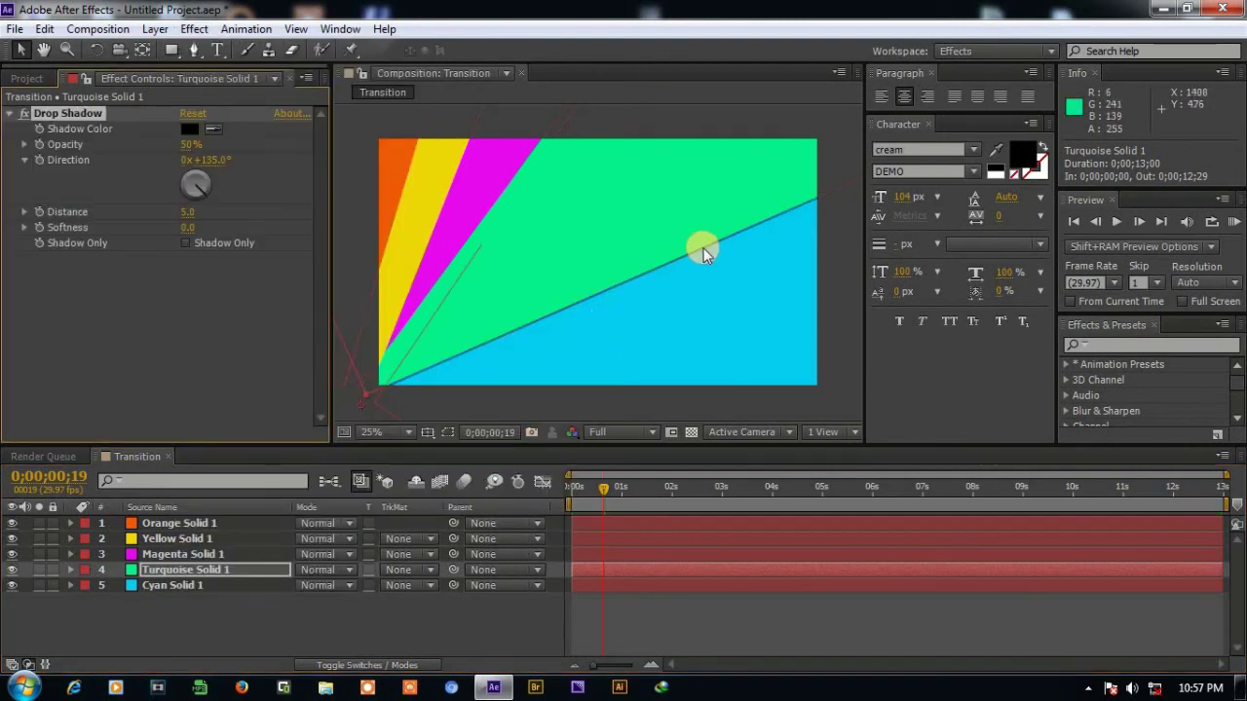
Set the drop shadow's Distance to 17 and Softness to 147.
key(period)
key(period)
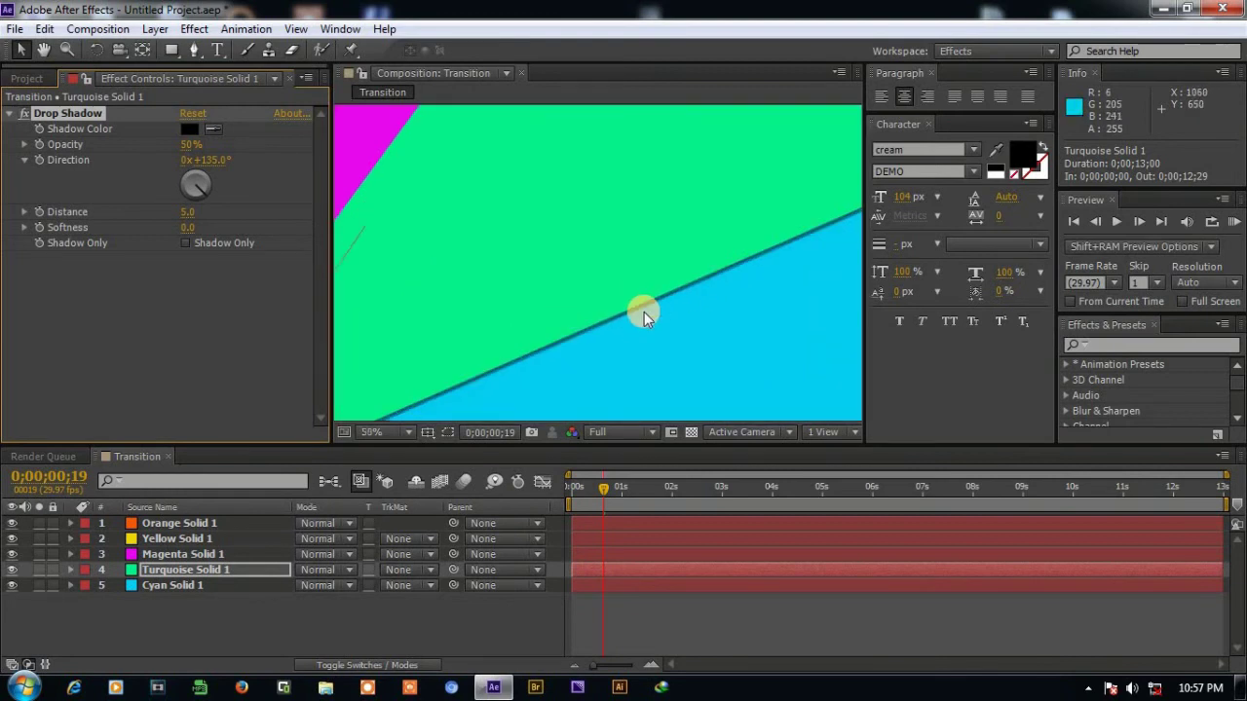
key(comma)
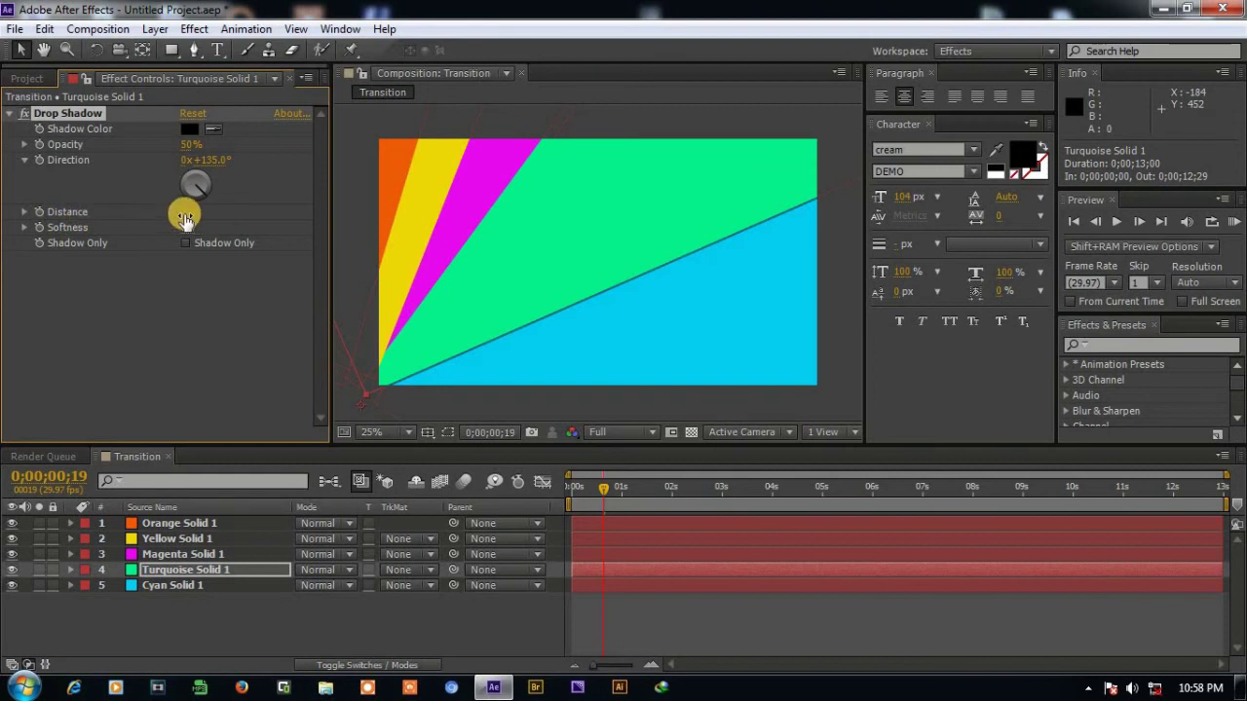
drag(186, 212, 194, 209)
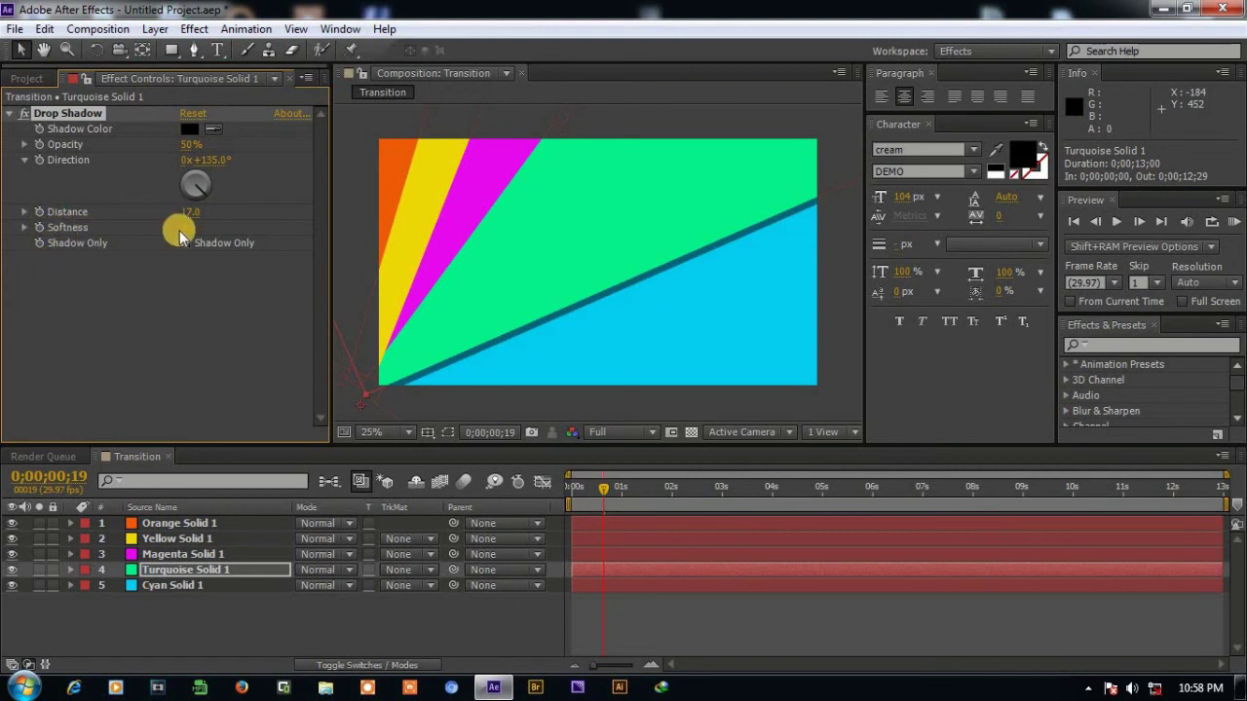
drag(198, 228, 232, 238)
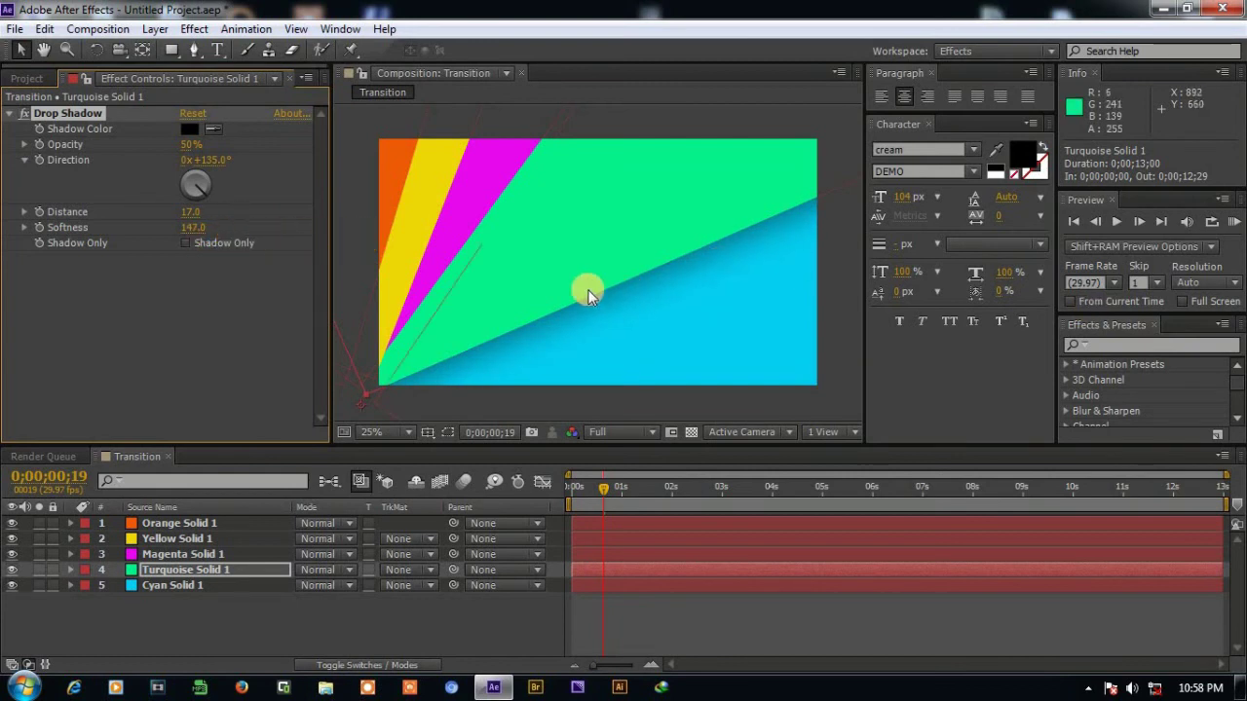
Expand Turquoise Solid 1 in the timeline and select its Effects group.
click(115, 302)
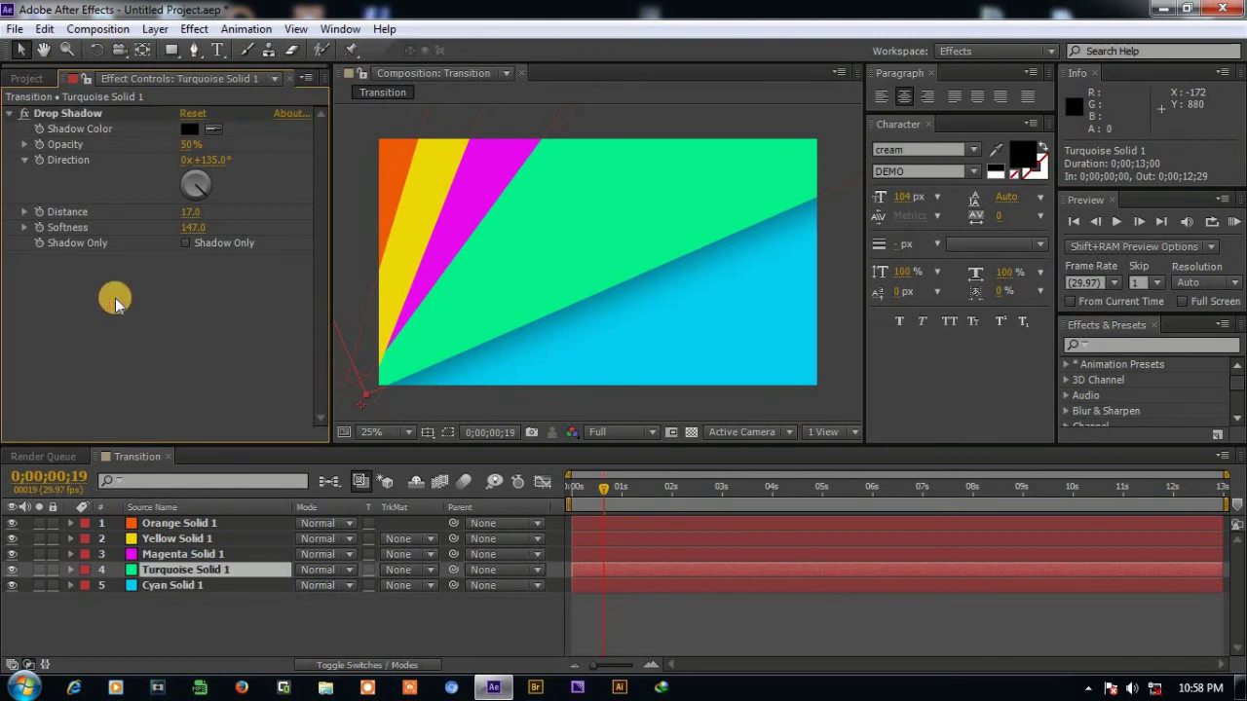
click(70, 570)
click(302, 530)
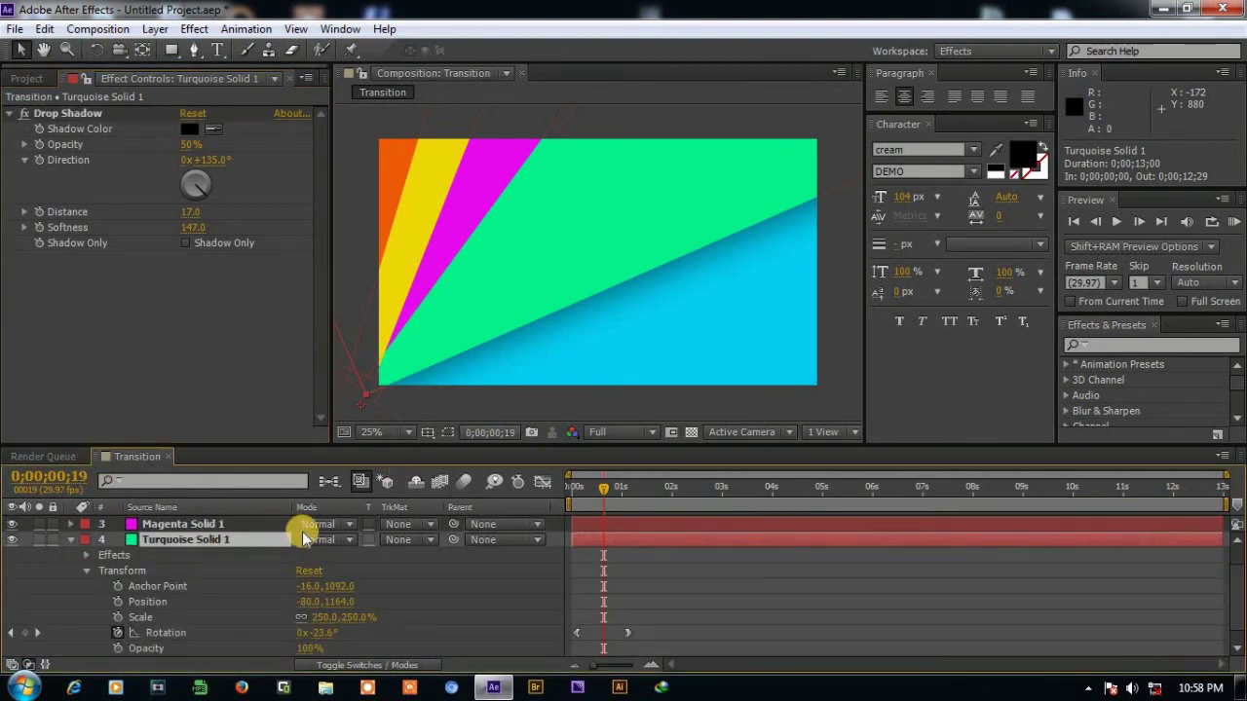
click(116, 554)
Copy the turquoise Drop Shadow and paste it onto Orange, Yellow, Magenta and Cyan Solid 1.
key(ctrl+c)
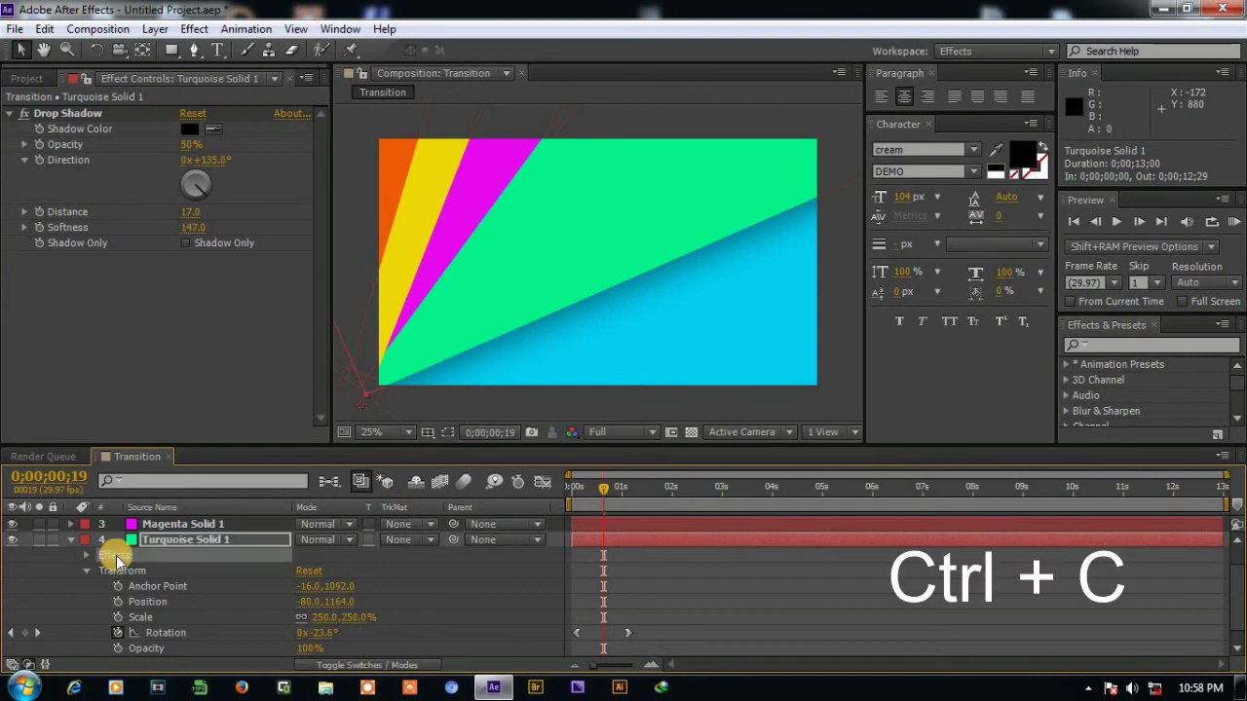
click(70, 540)
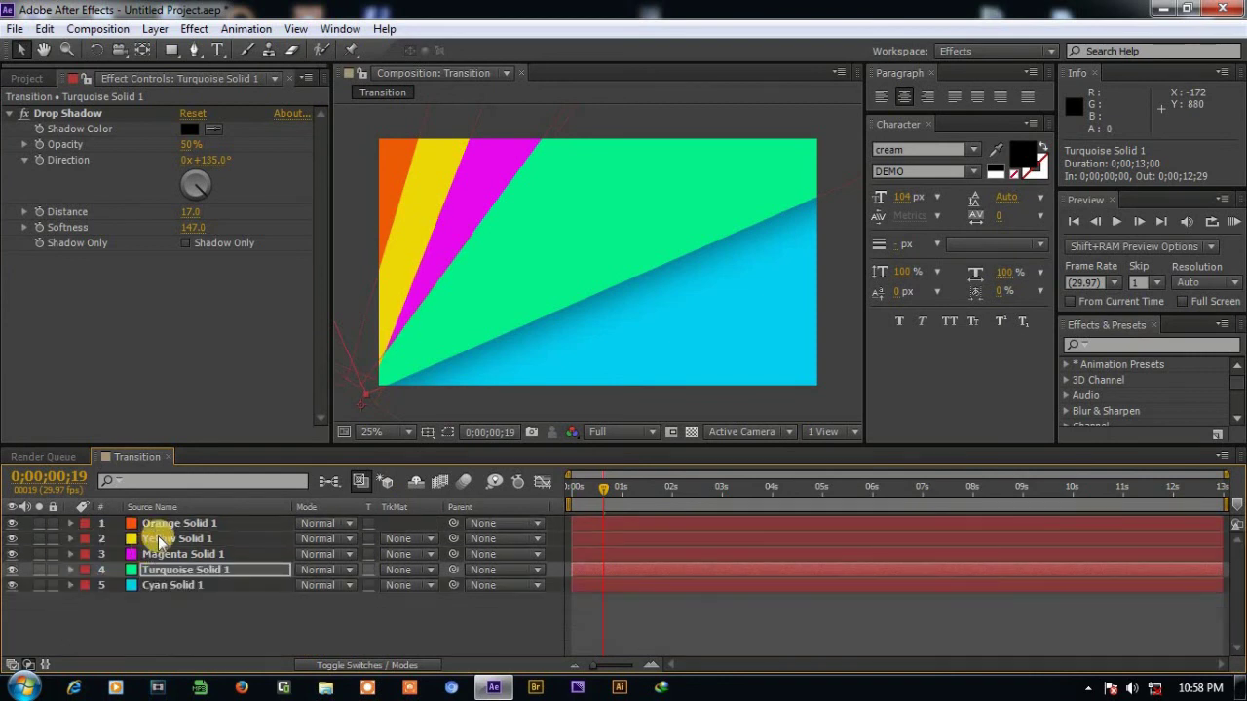
click(158, 524)
key(ctrl+v)
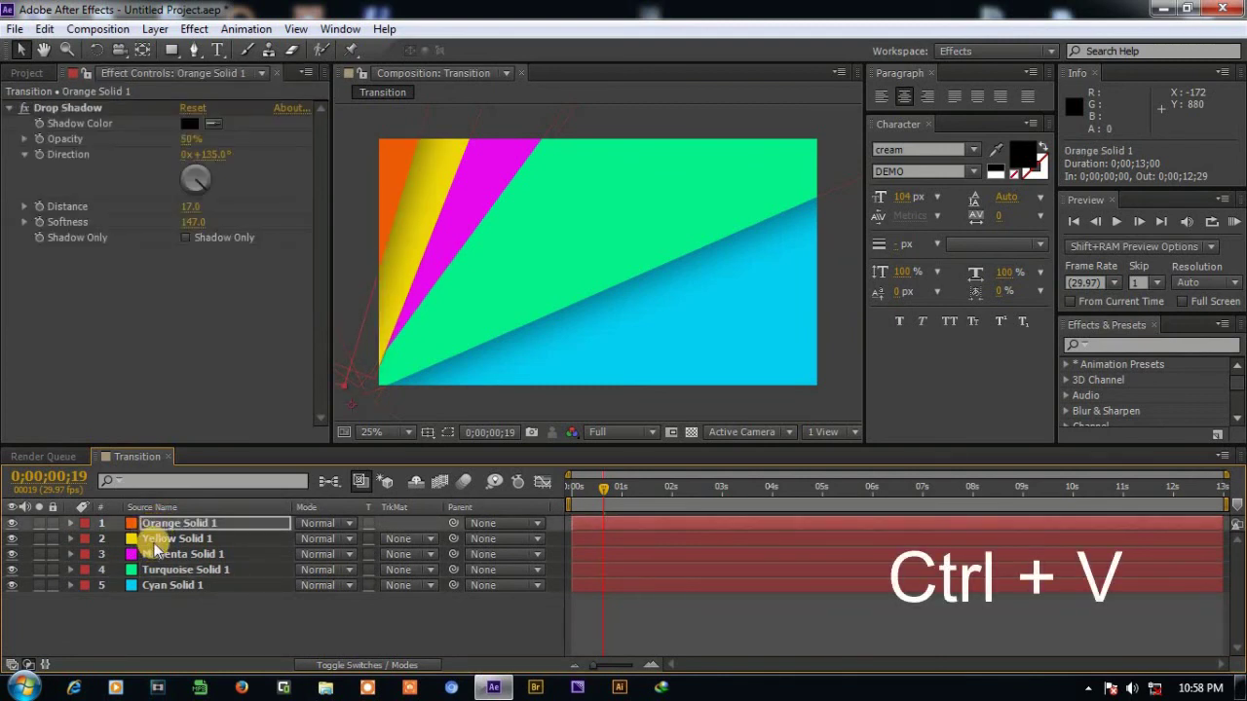
click(156, 541)
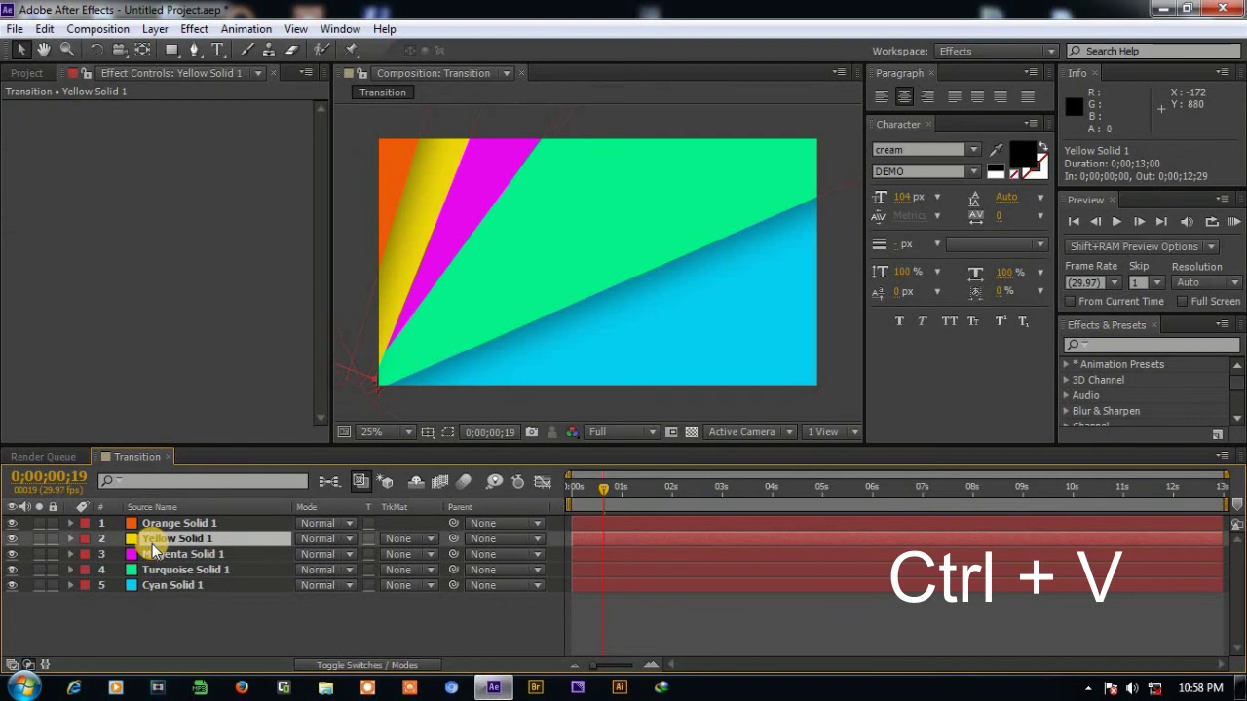
key(ctrl+v)
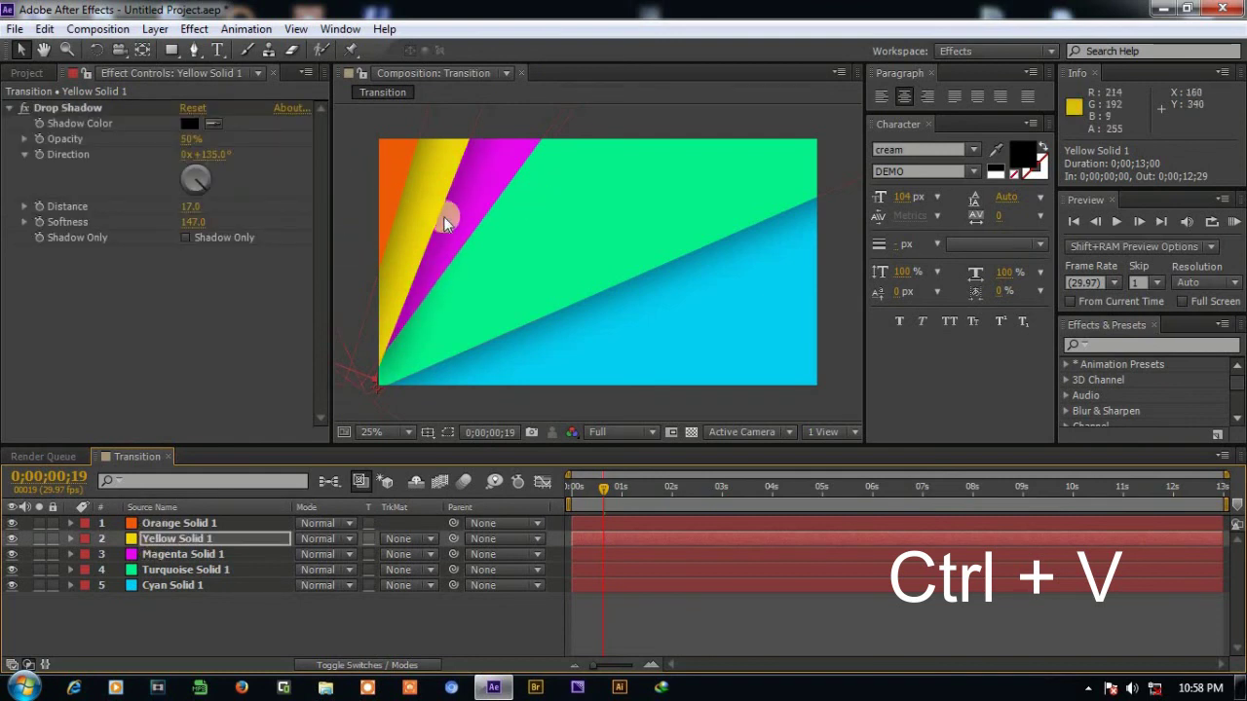
click(187, 552)
key(ctrl+v)
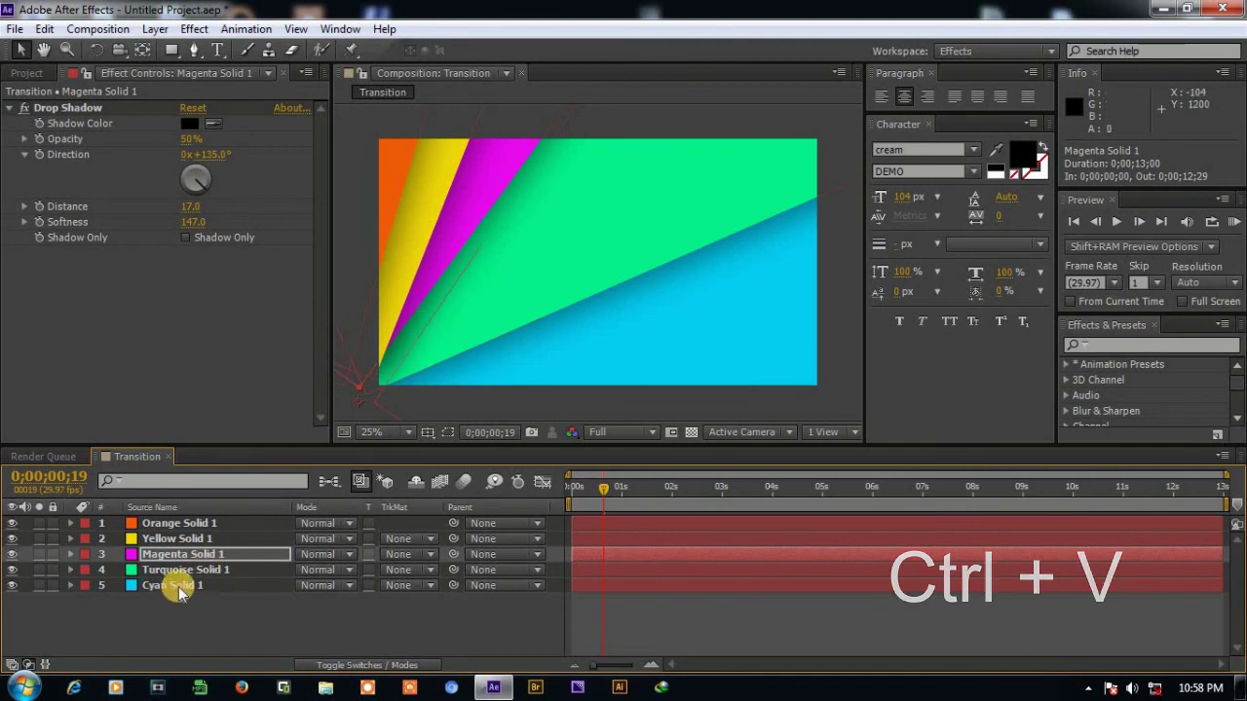
click(180, 587)
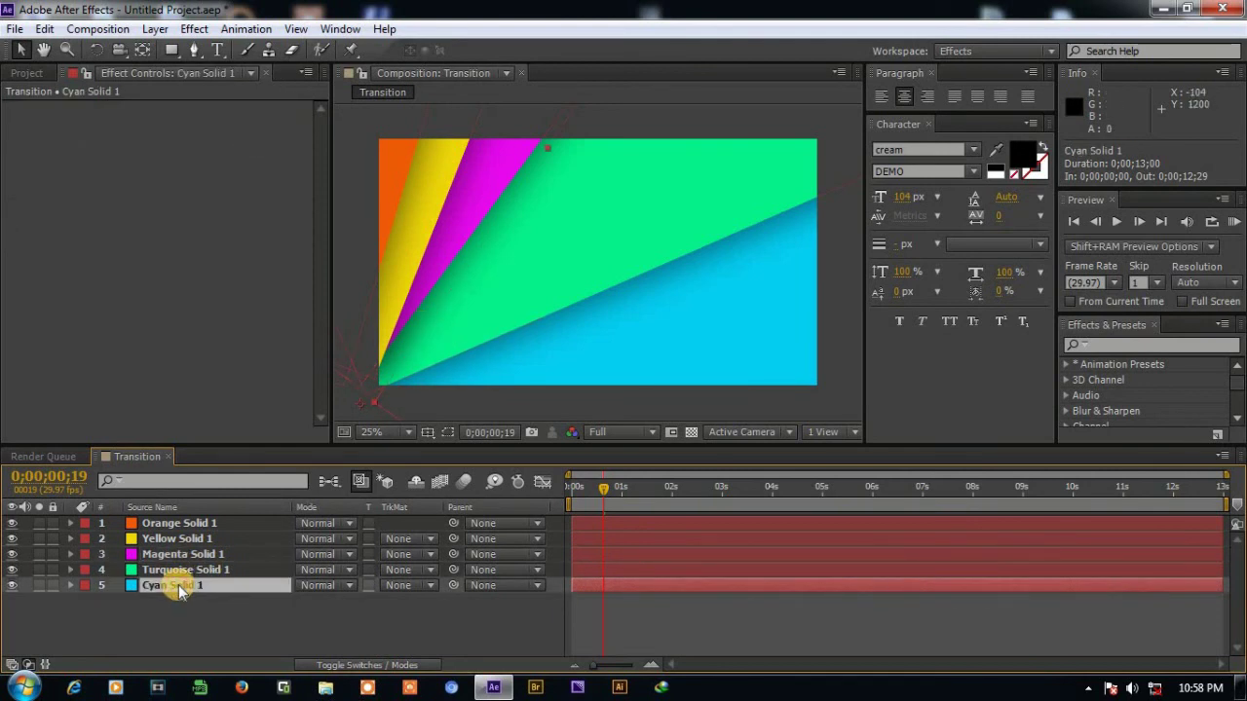
key(ctrl+v)
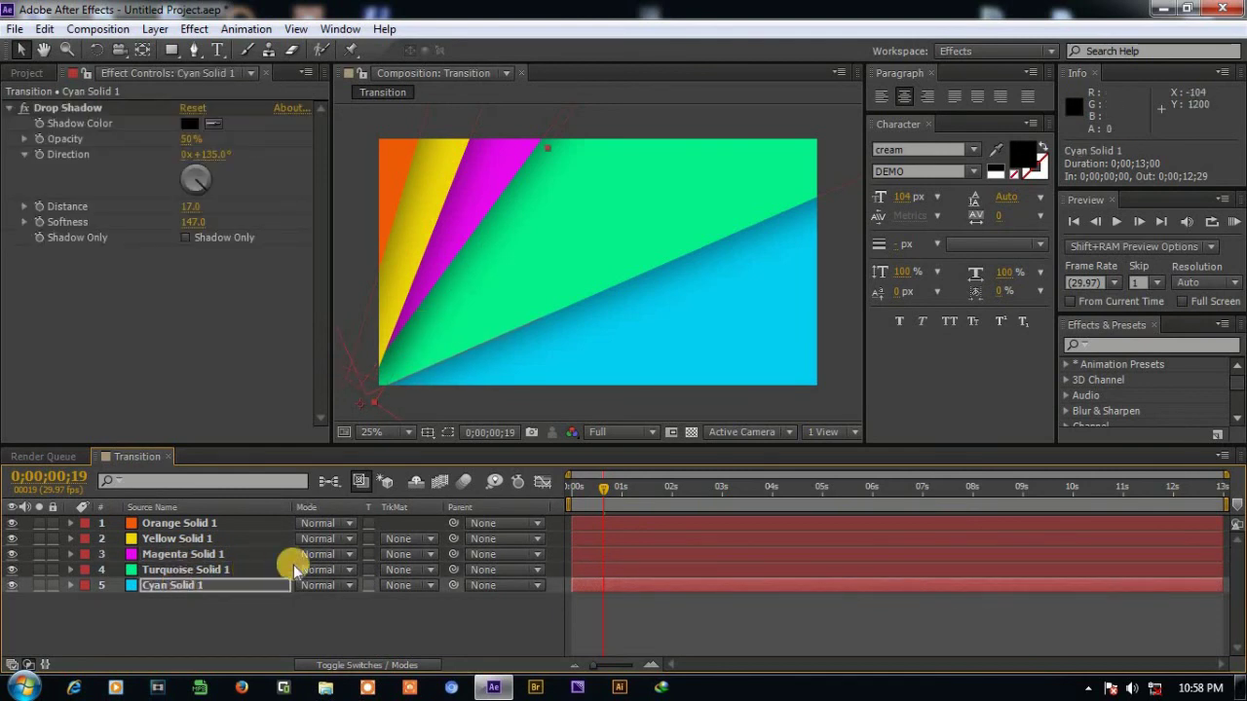